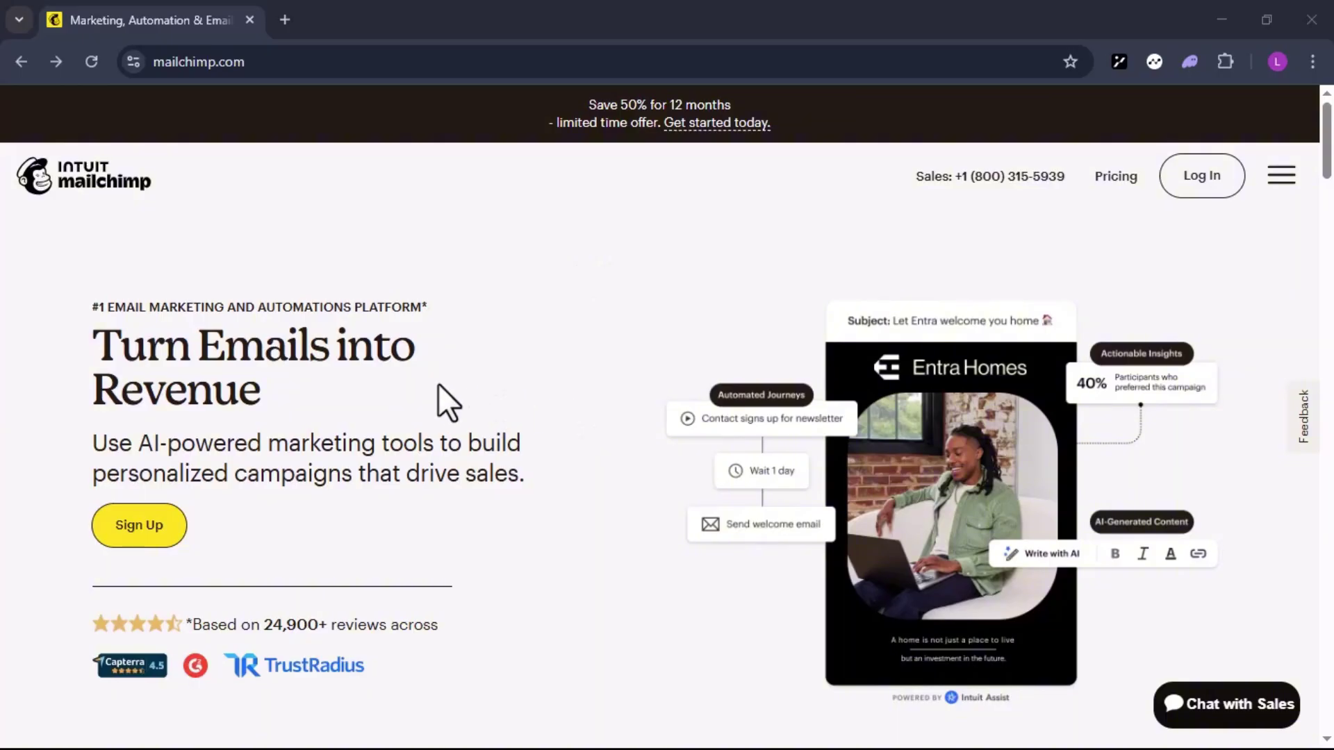
Step: Open the sign-up form for the Free plan from the Websites pricing page
click(141, 522)
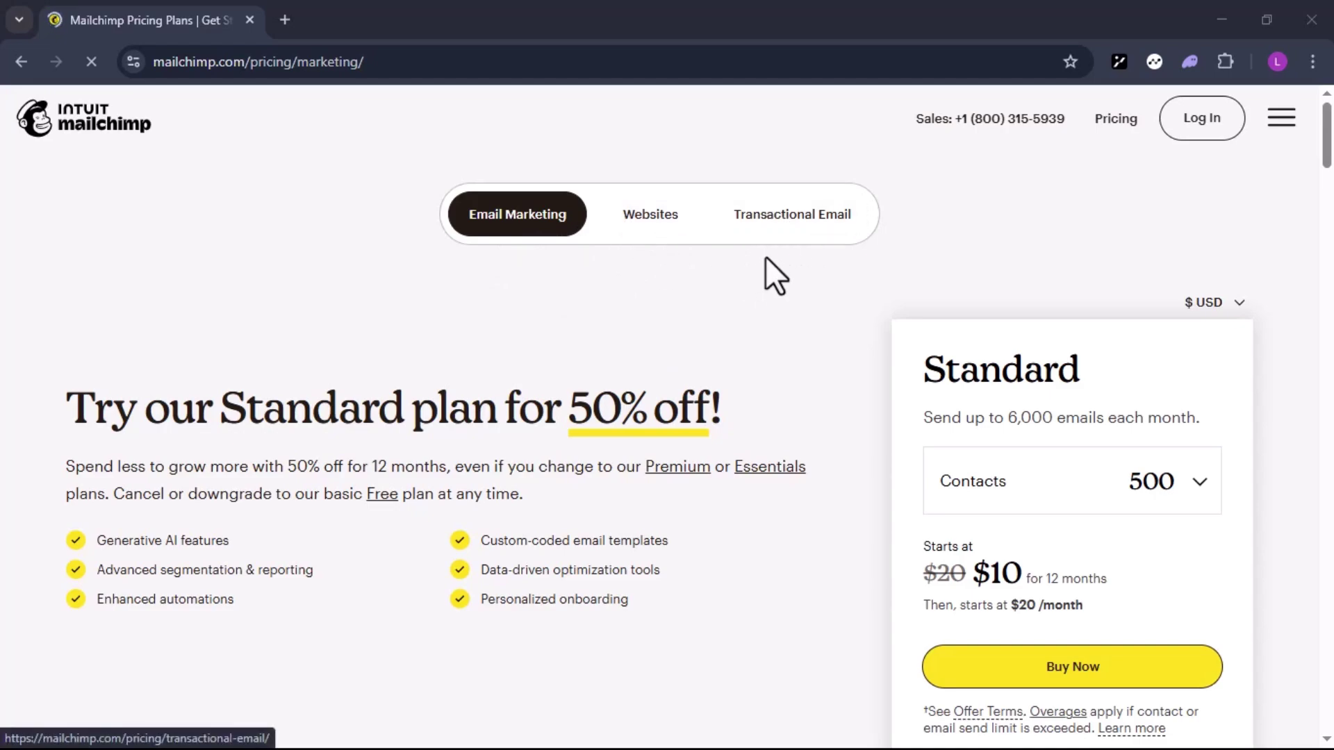
click(667, 221)
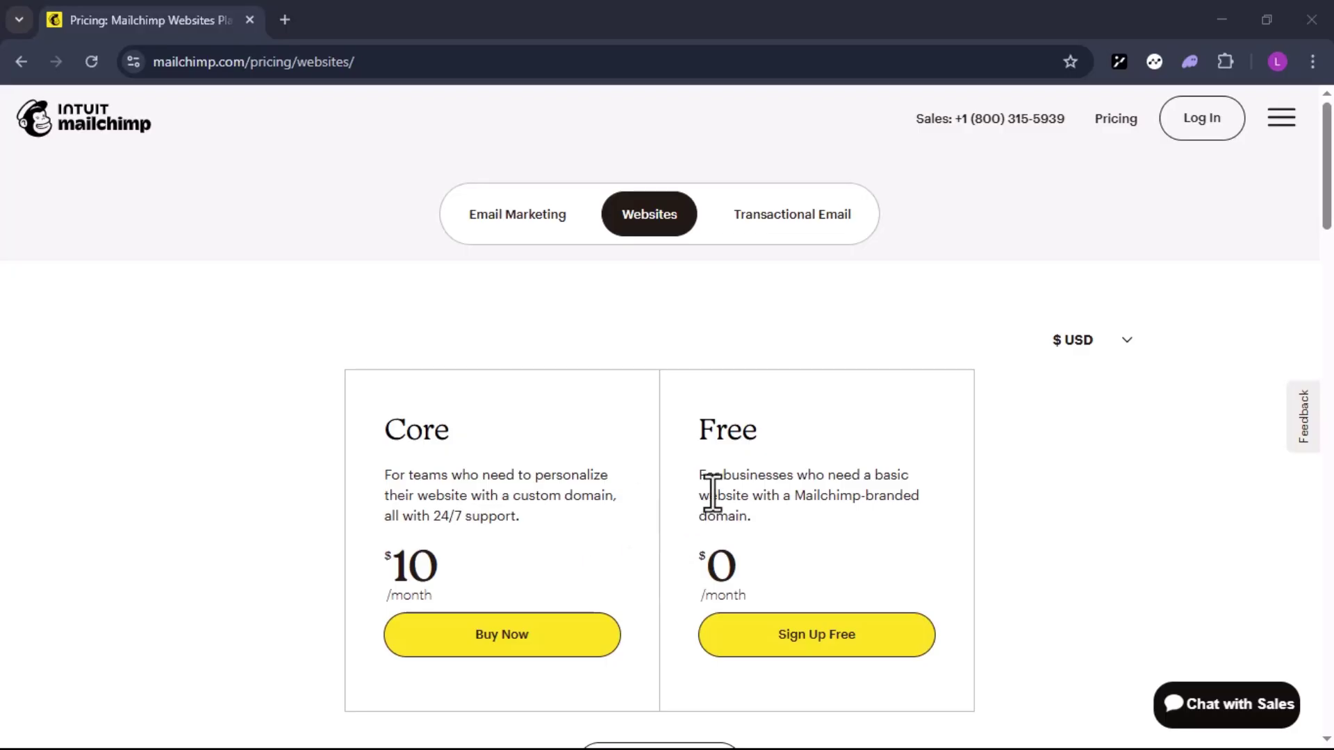
scroll(713, 493, down, 2)
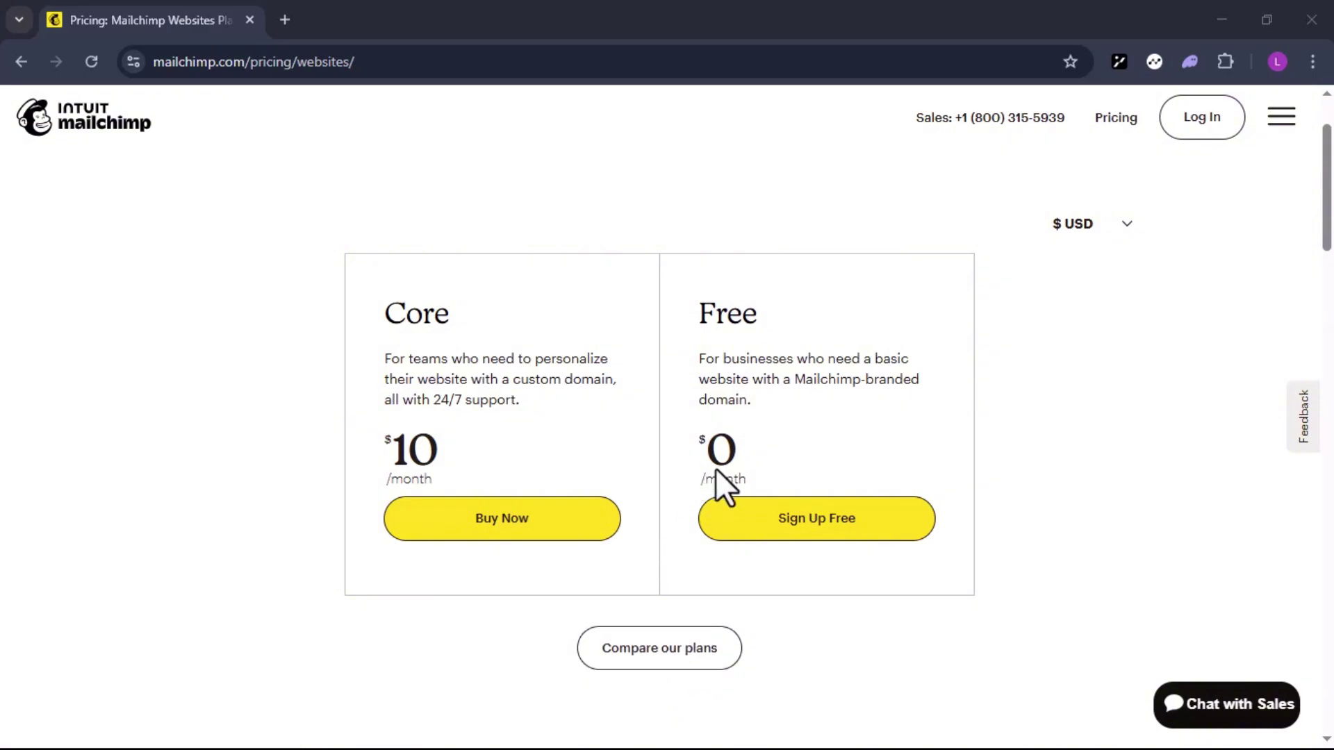
click(832, 527)
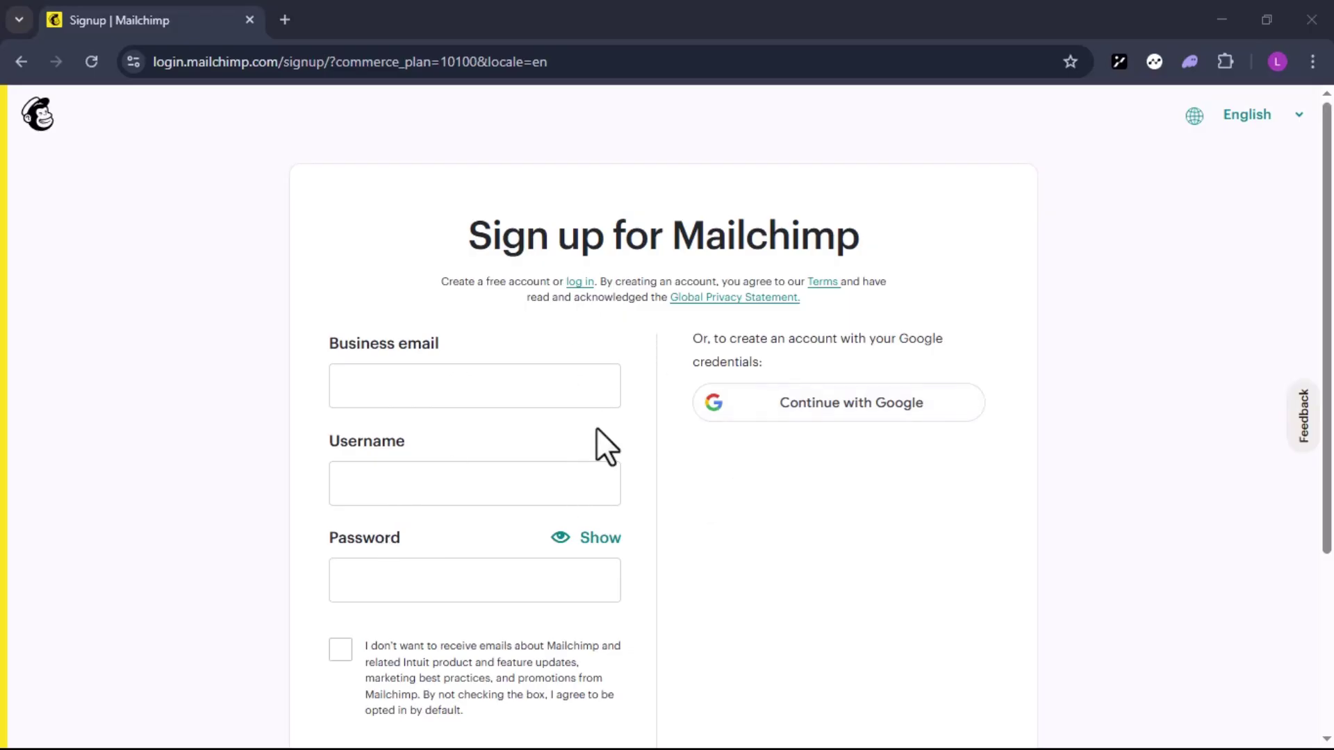
Step: Fill in the business email, username and account password, opt out of marketing emails, and submit the sign-up
click(435, 384)
click(435, 487)
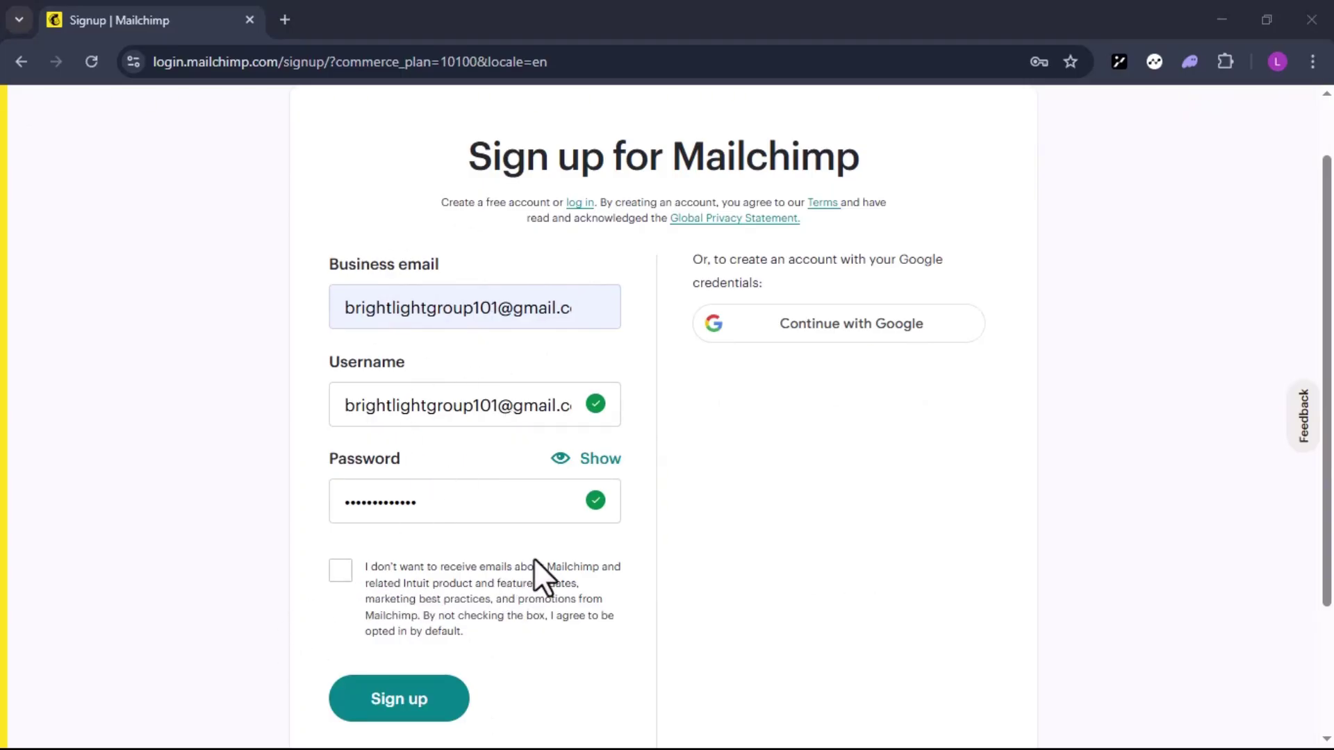
click(341, 571)
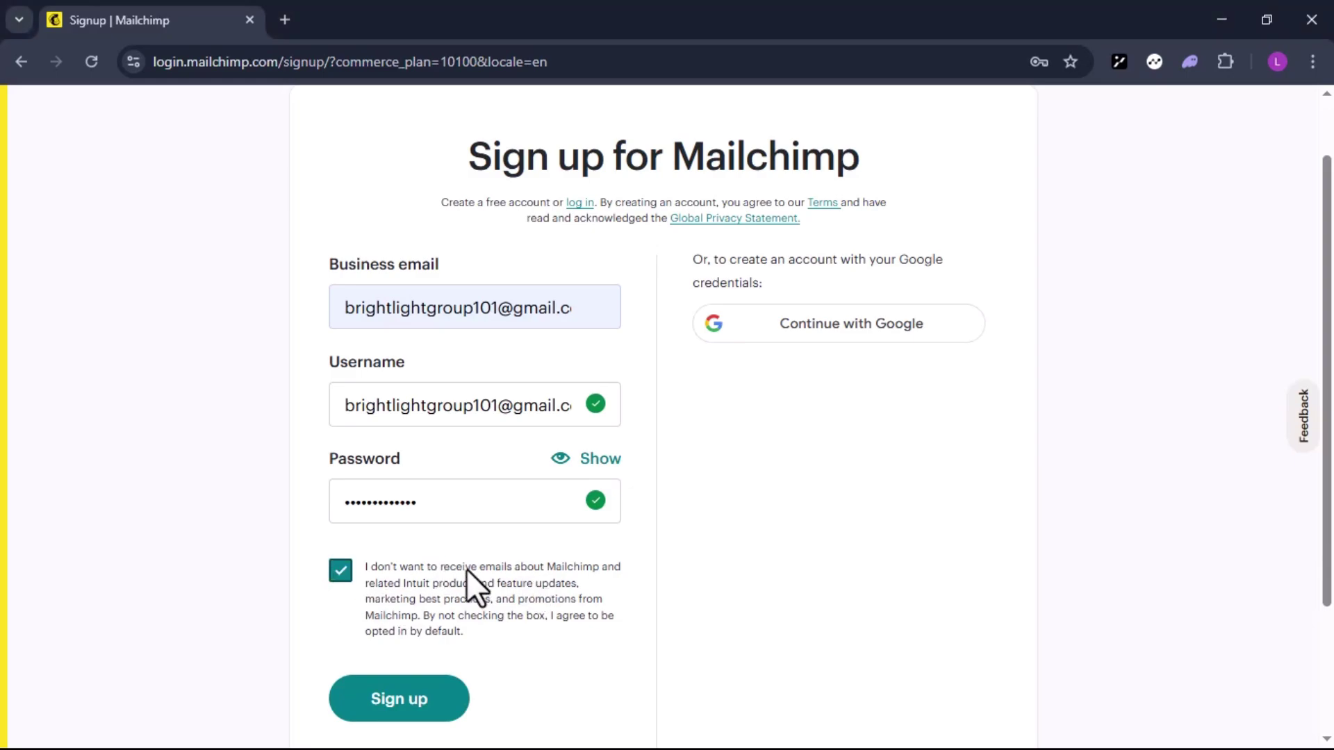
scroll(465, 569, down, 1)
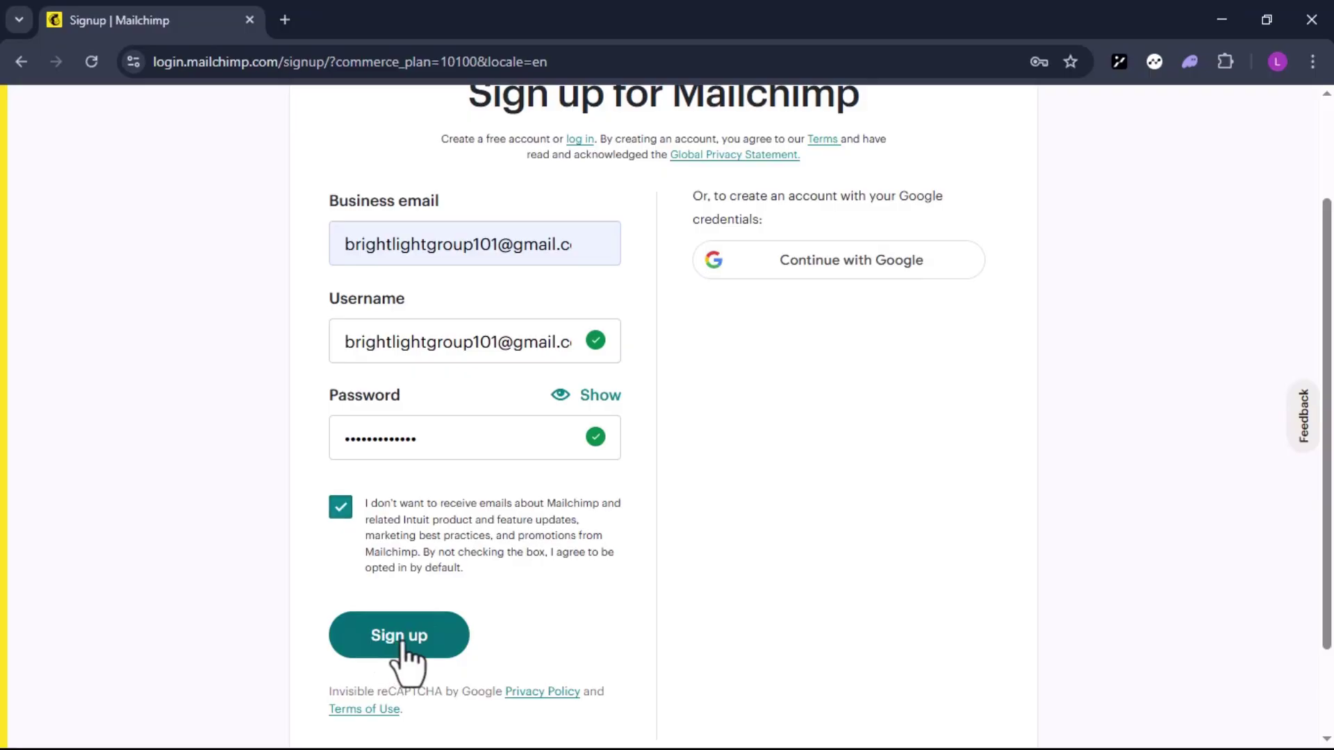
click(402, 644)
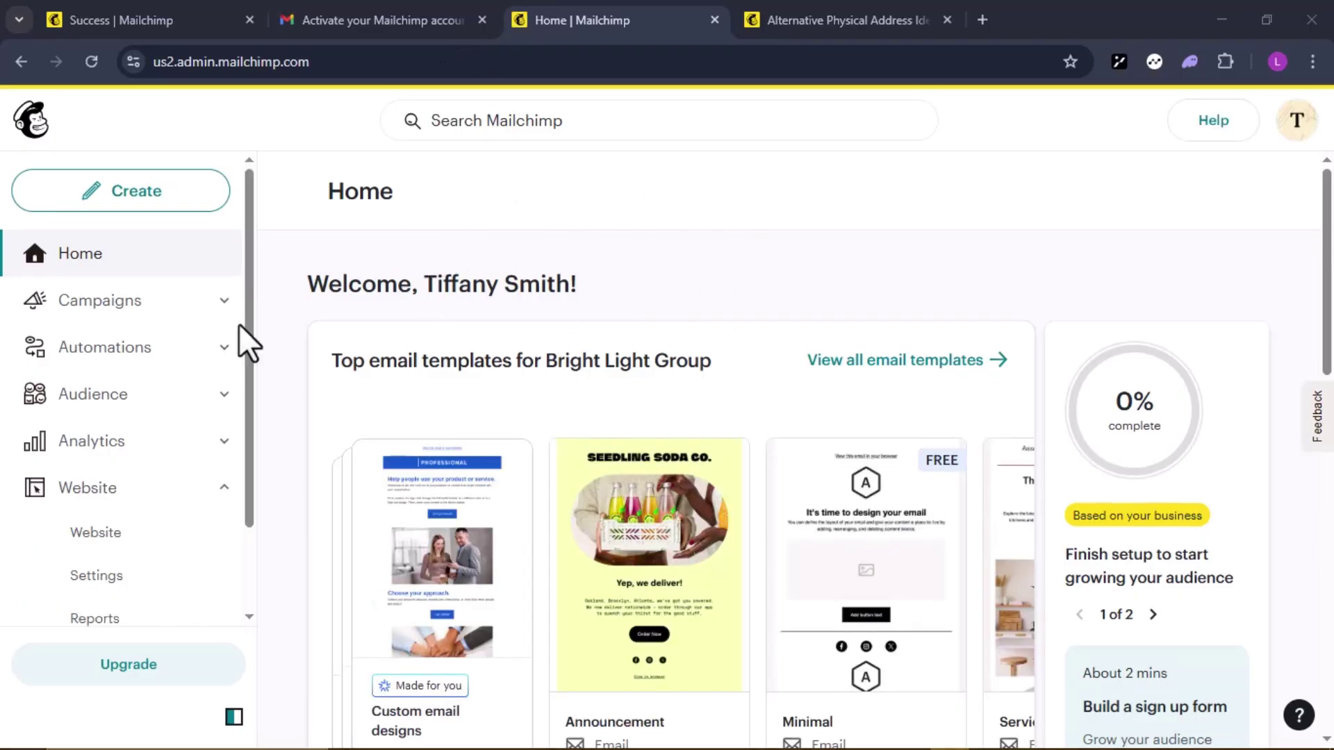
Step: Open the Website dashboard and start setting up a site with the built-in website builder
click(116, 487)
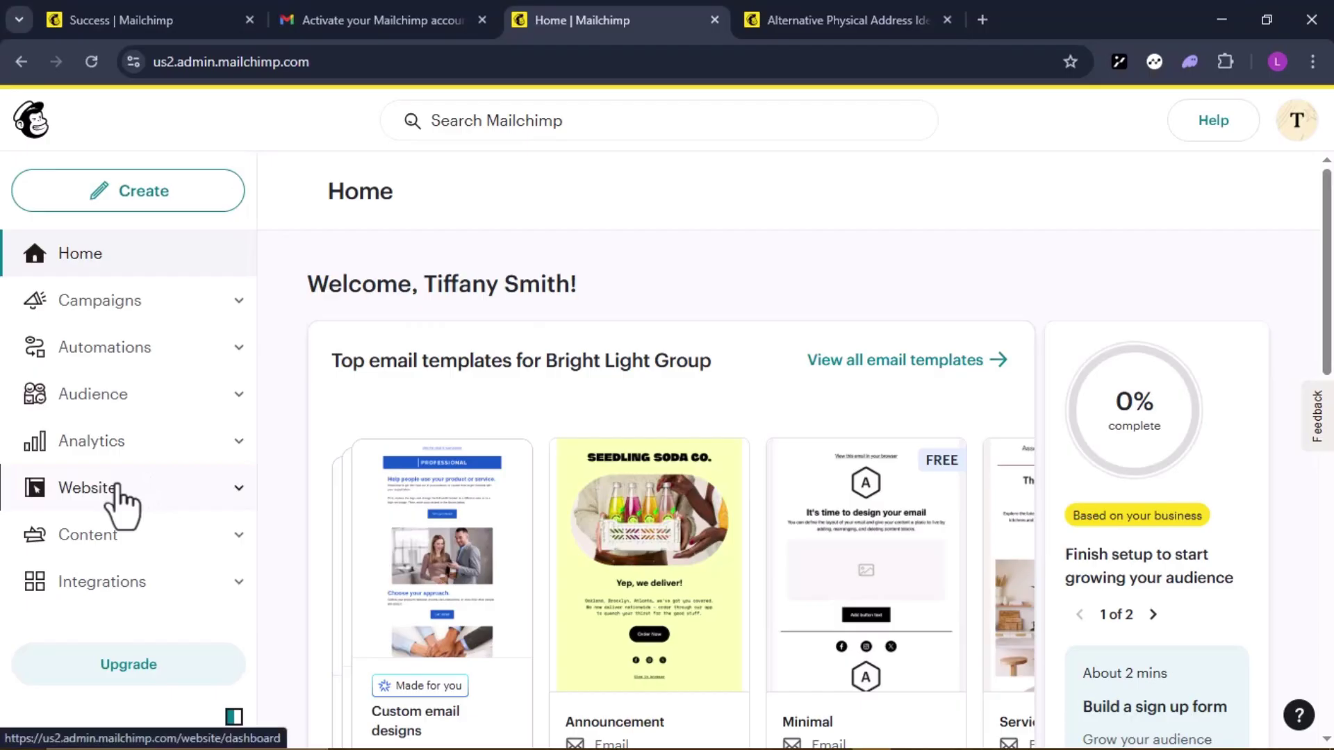
click(116, 488)
scroll(490, 626, down, 9)
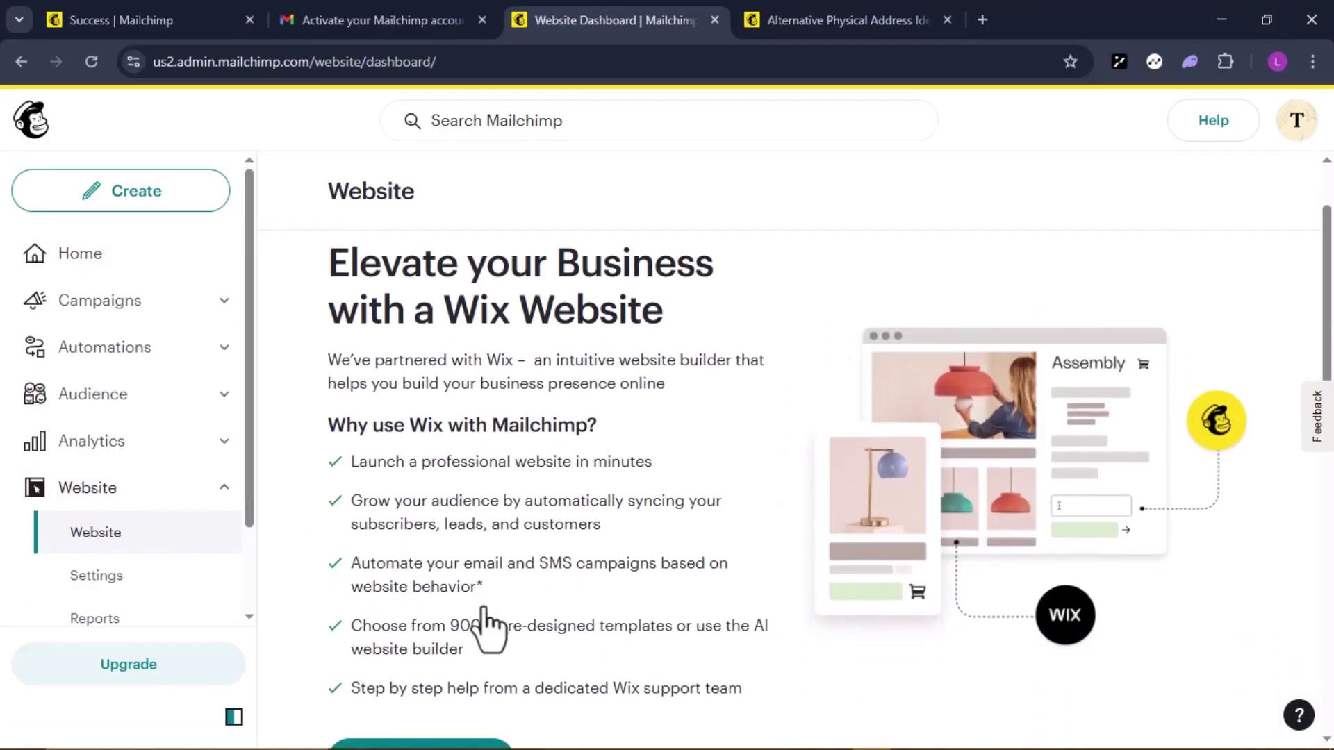
scroll(486, 625, down, 3)
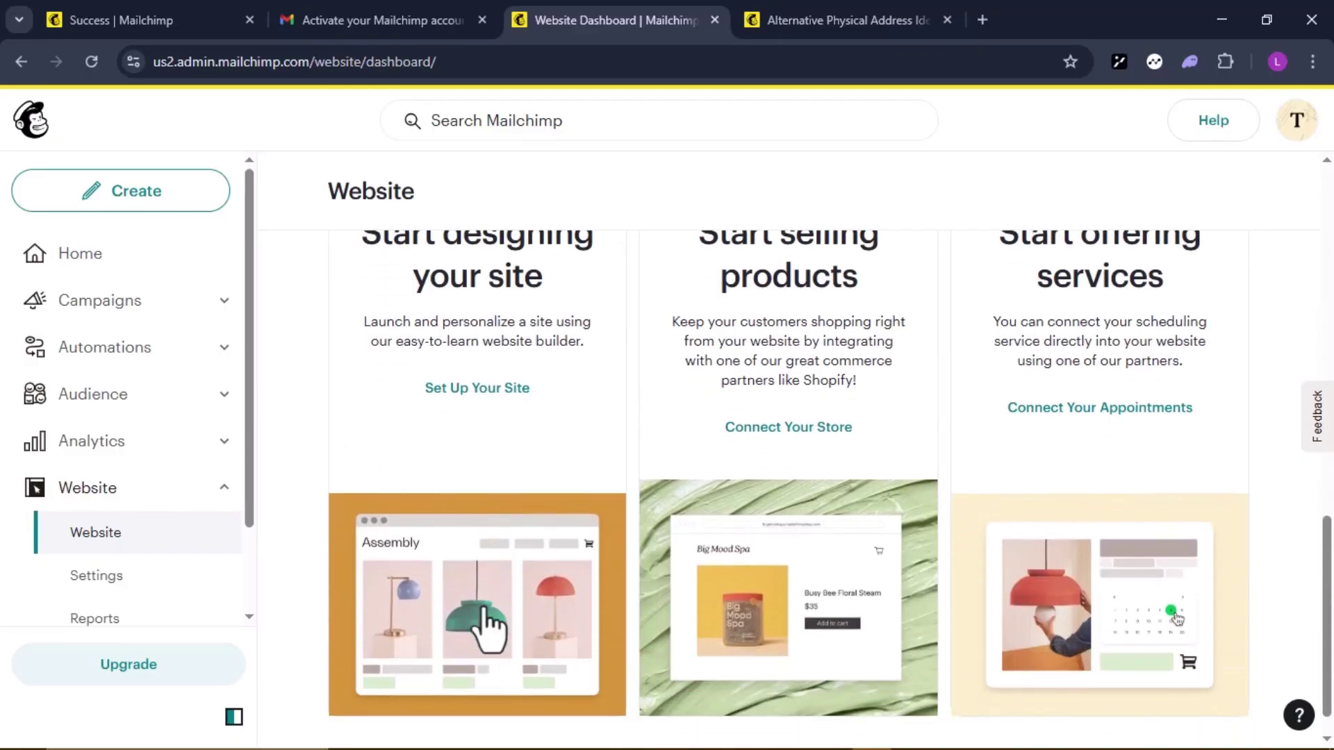
click(445, 505)
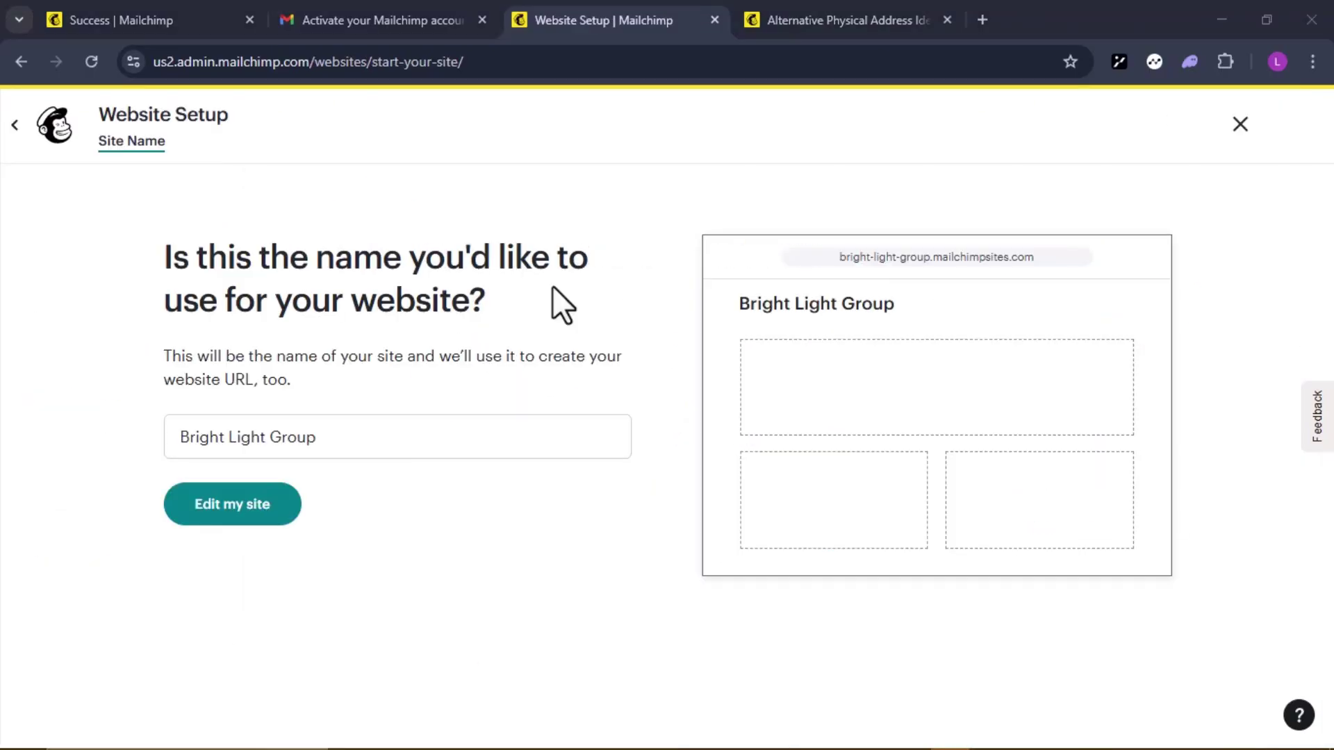
Step: Accept Bright Light Group as the website name and continue to editing the site
click(347, 435)
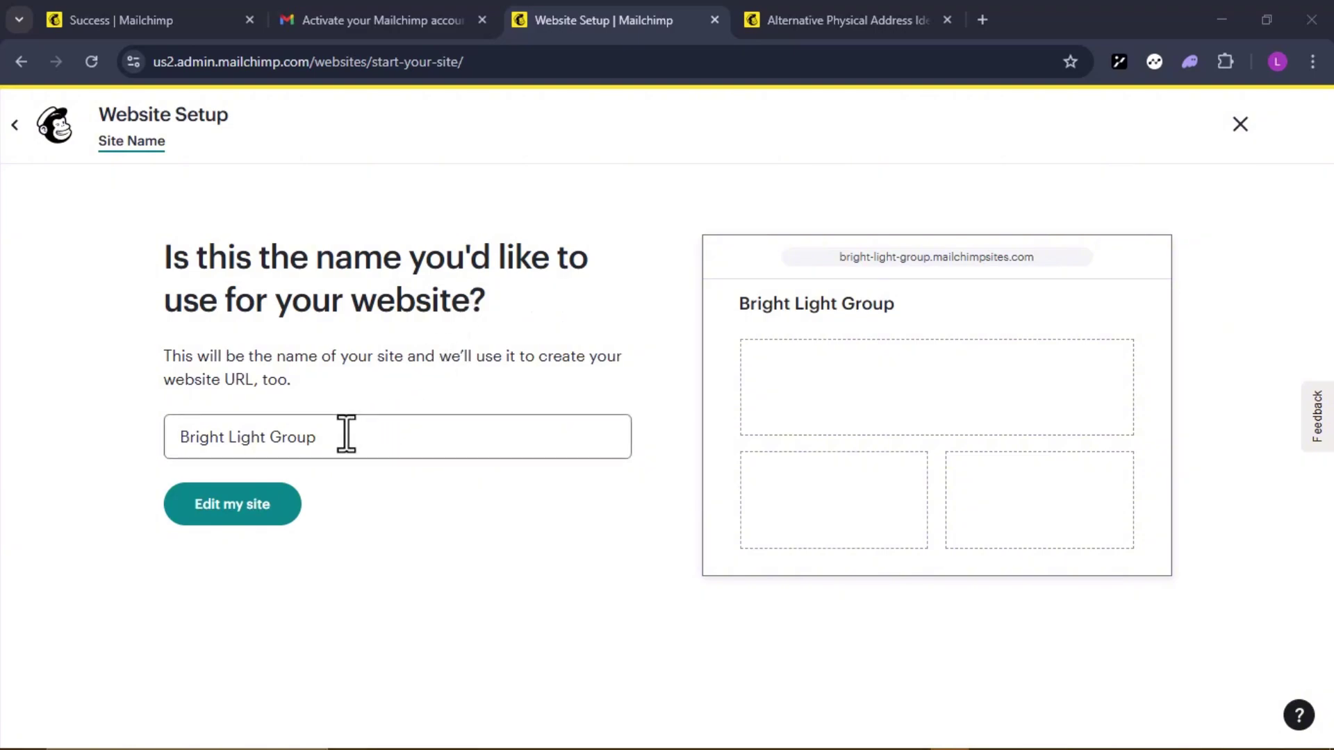
click(399, 515)
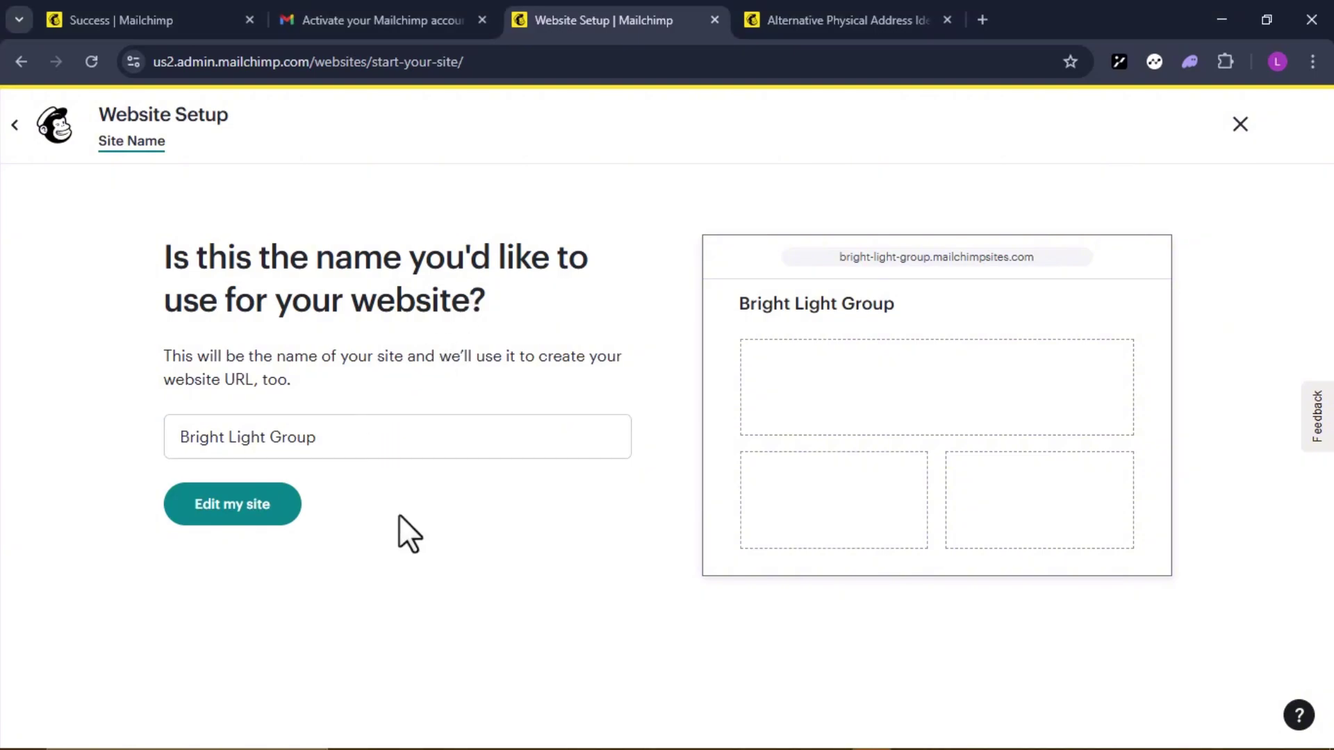
click(224, 509)
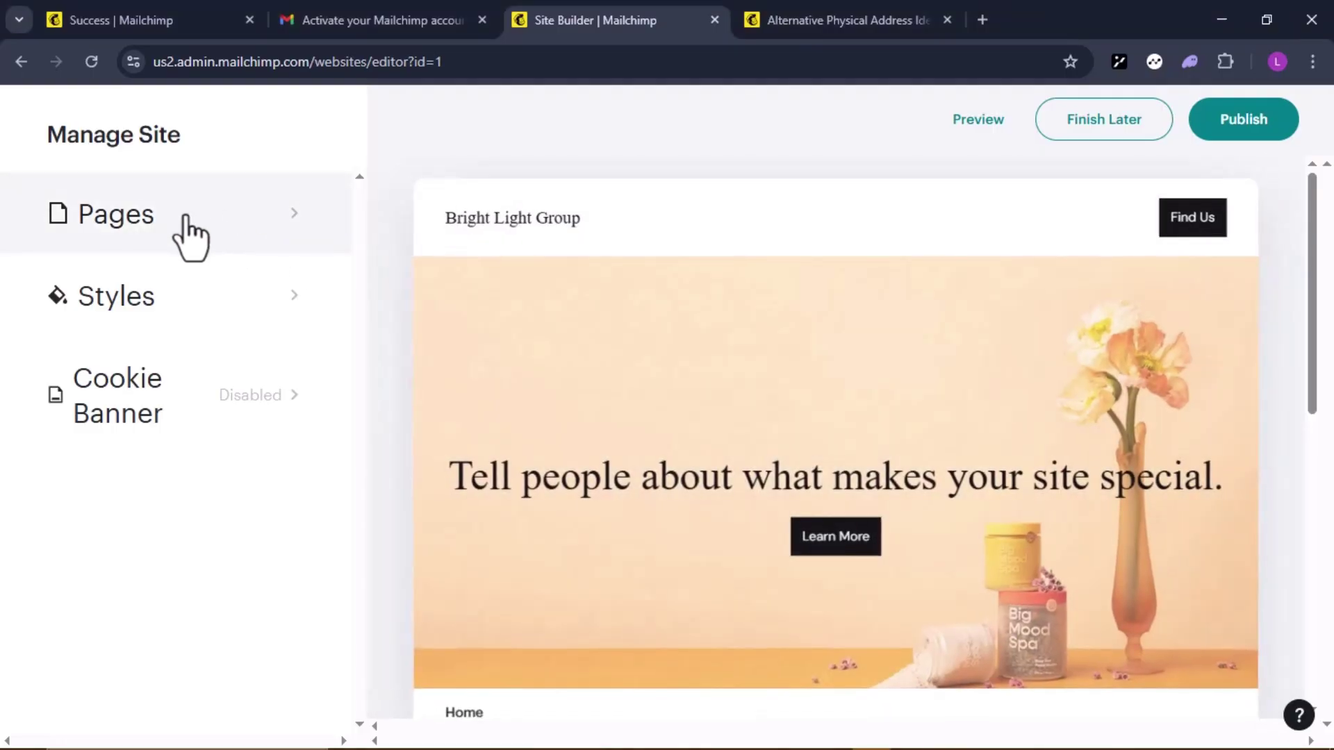
Step: Review the Home page's settings, including its search results and social share previews, and save them
click(188, 232)
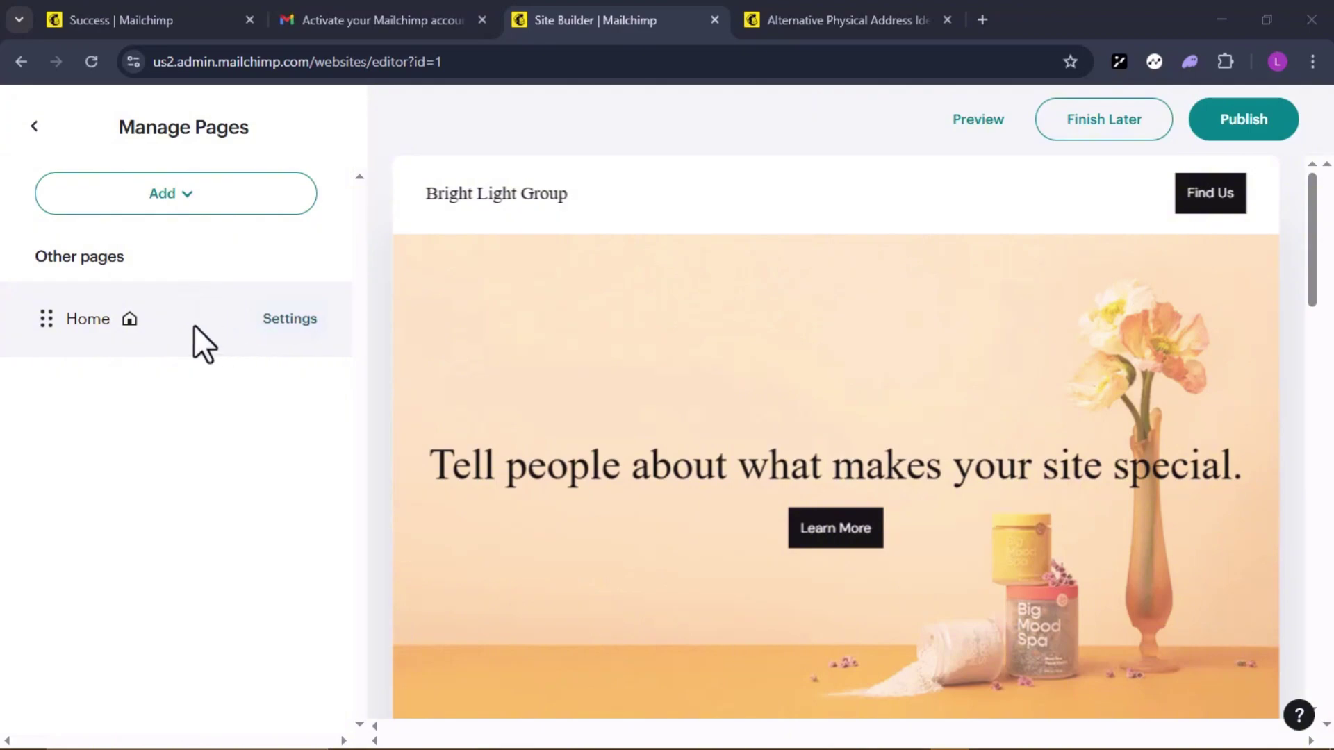
click(198, 198)
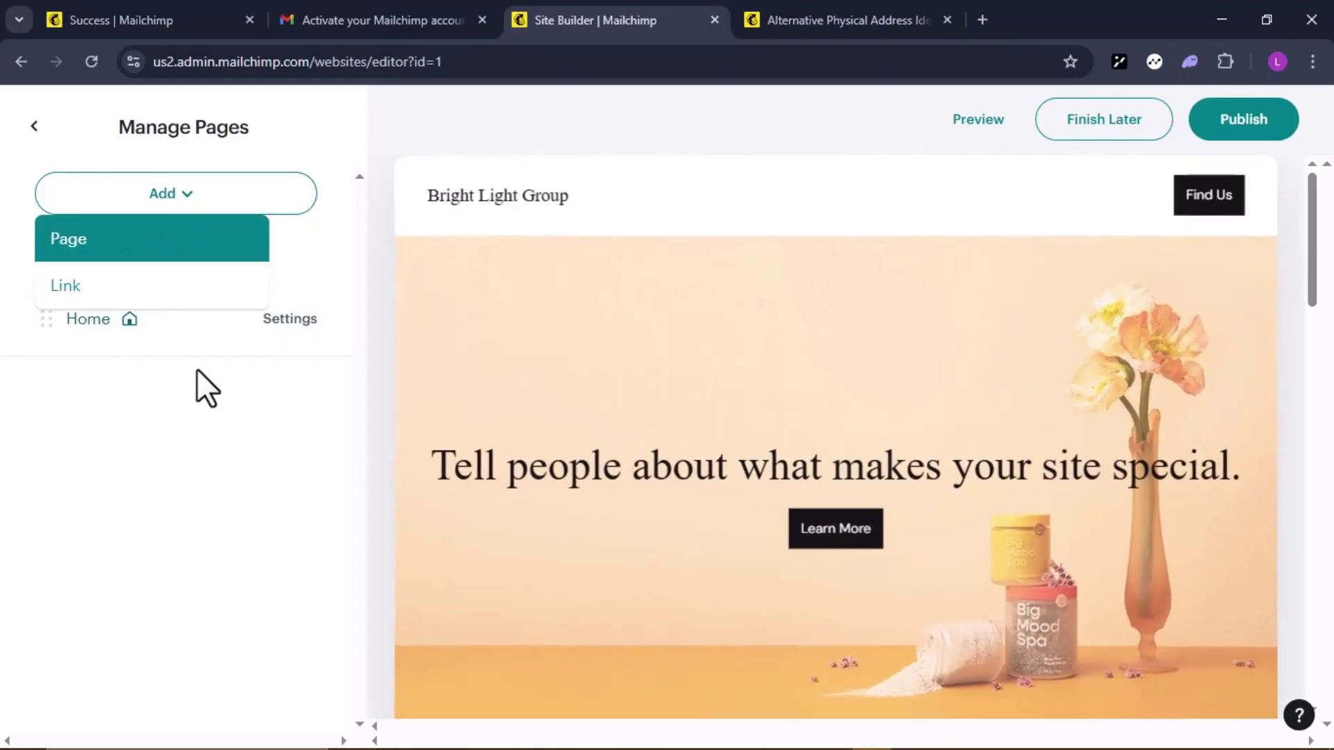
click(198, 382)
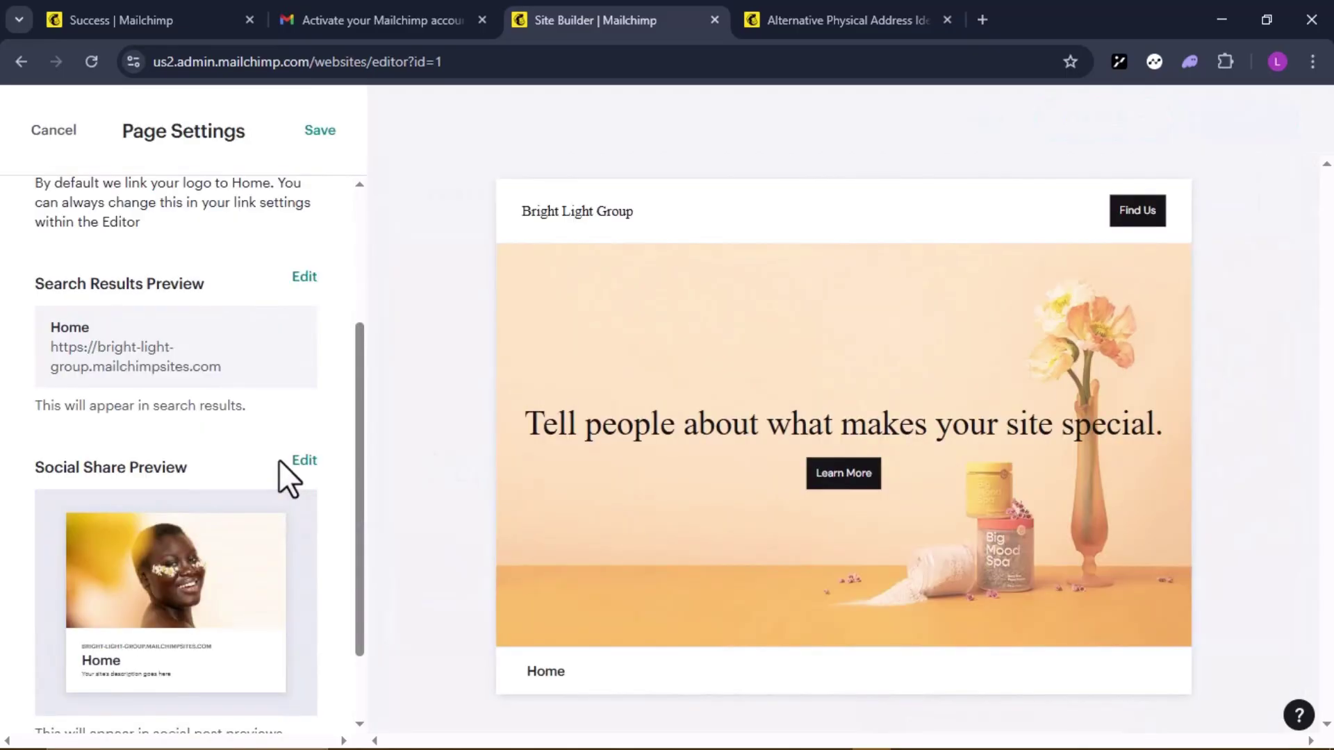
scroll(235, 532, down, 1)
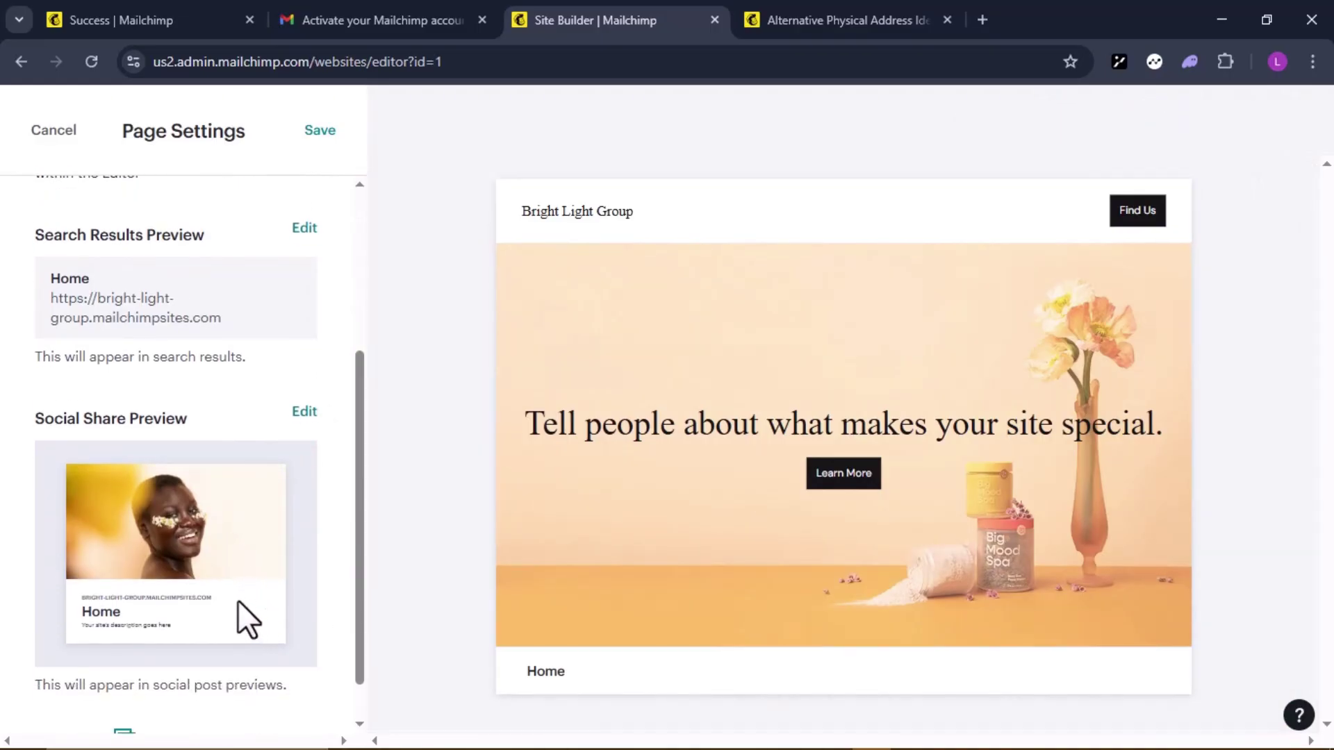
scroll(237, 600, down, 1)
mouse_move(143, 727)
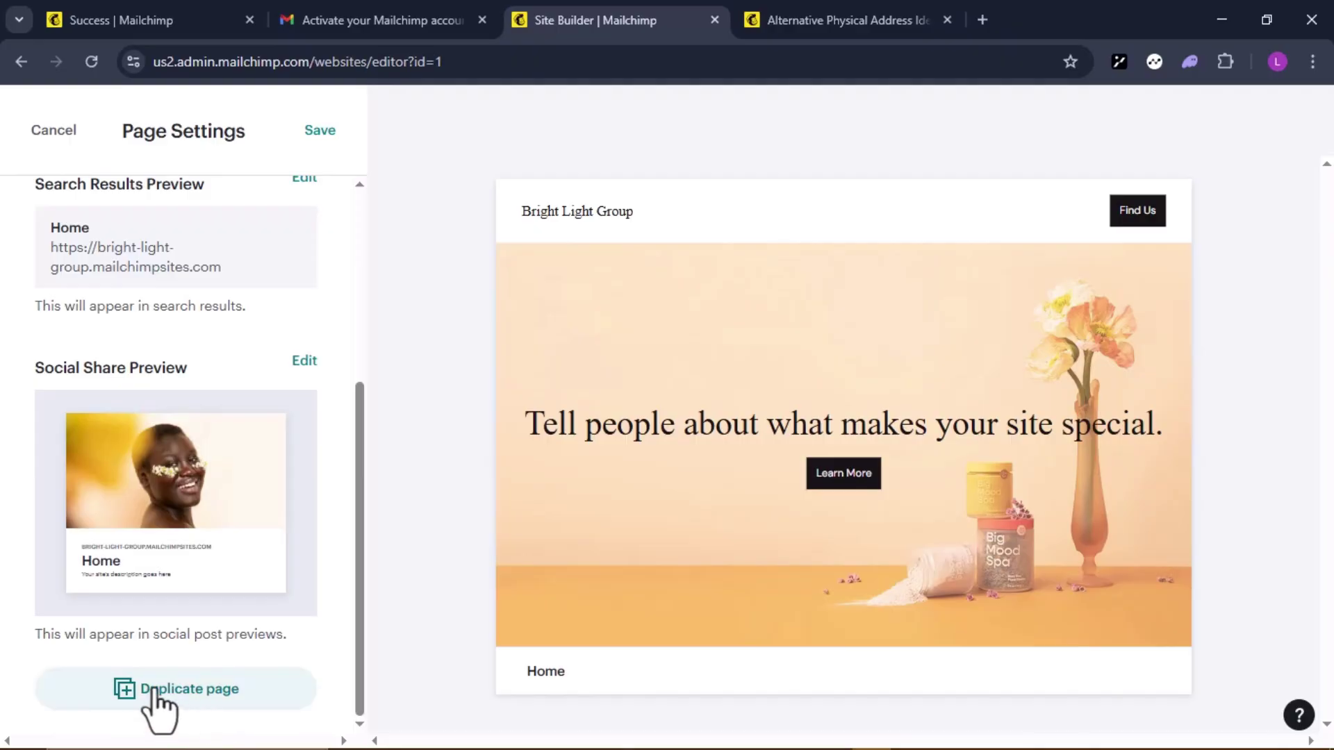
scroll(155, 595, up, 5)
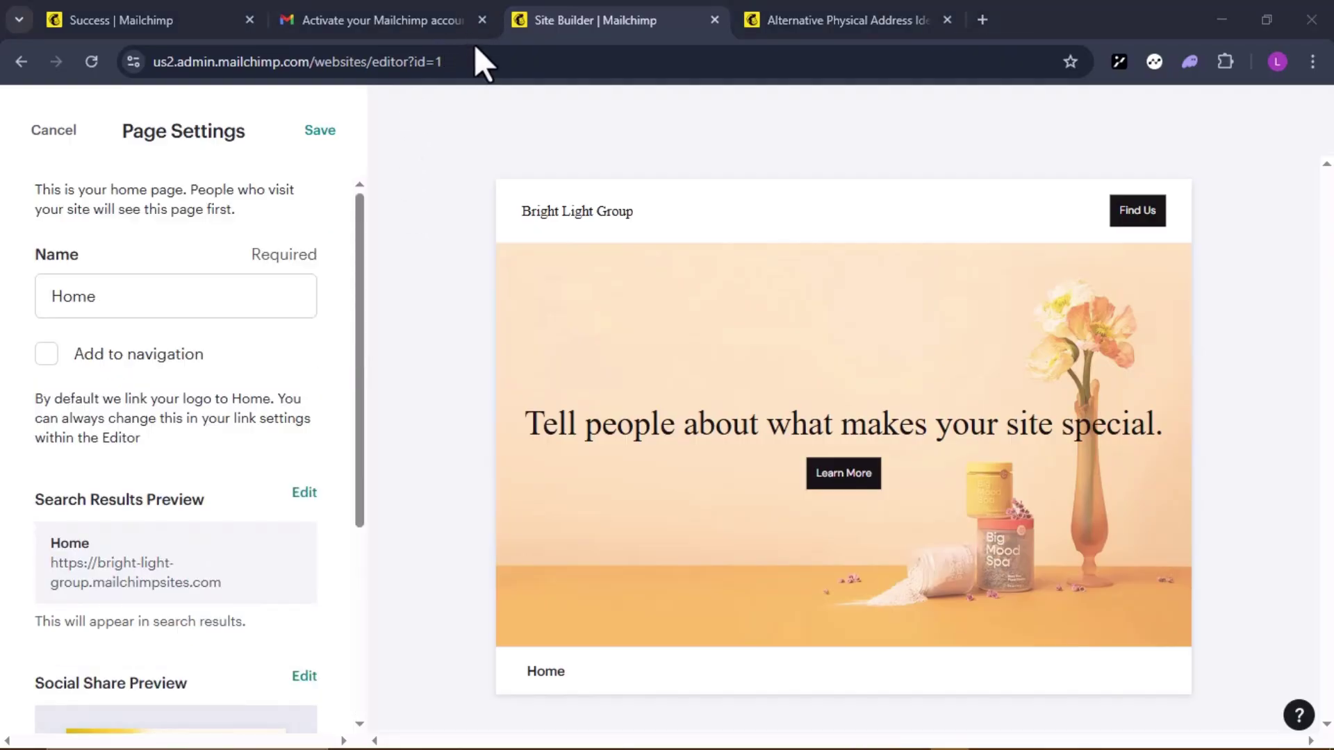
click(320, 129)
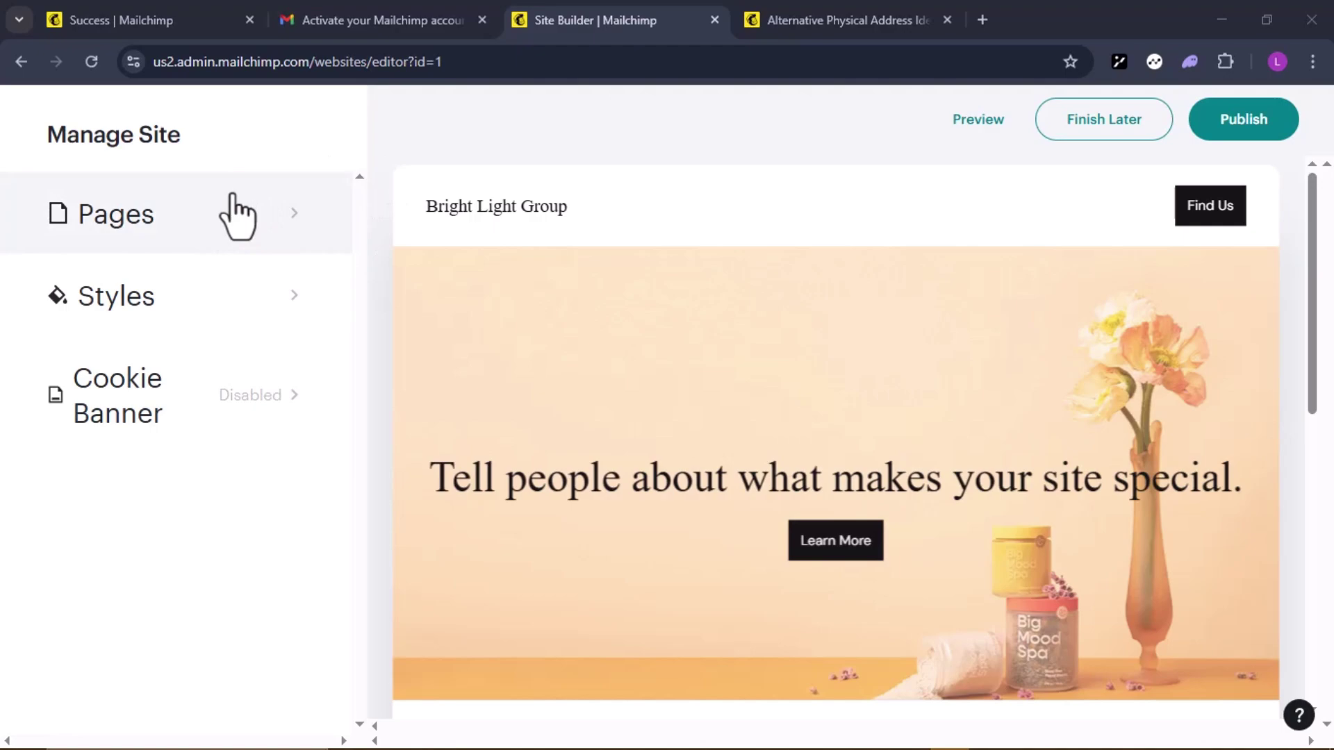
Step: Open the Home page for editing and change its Header section to the centered layout with the site name on two lines
click(194, 219)
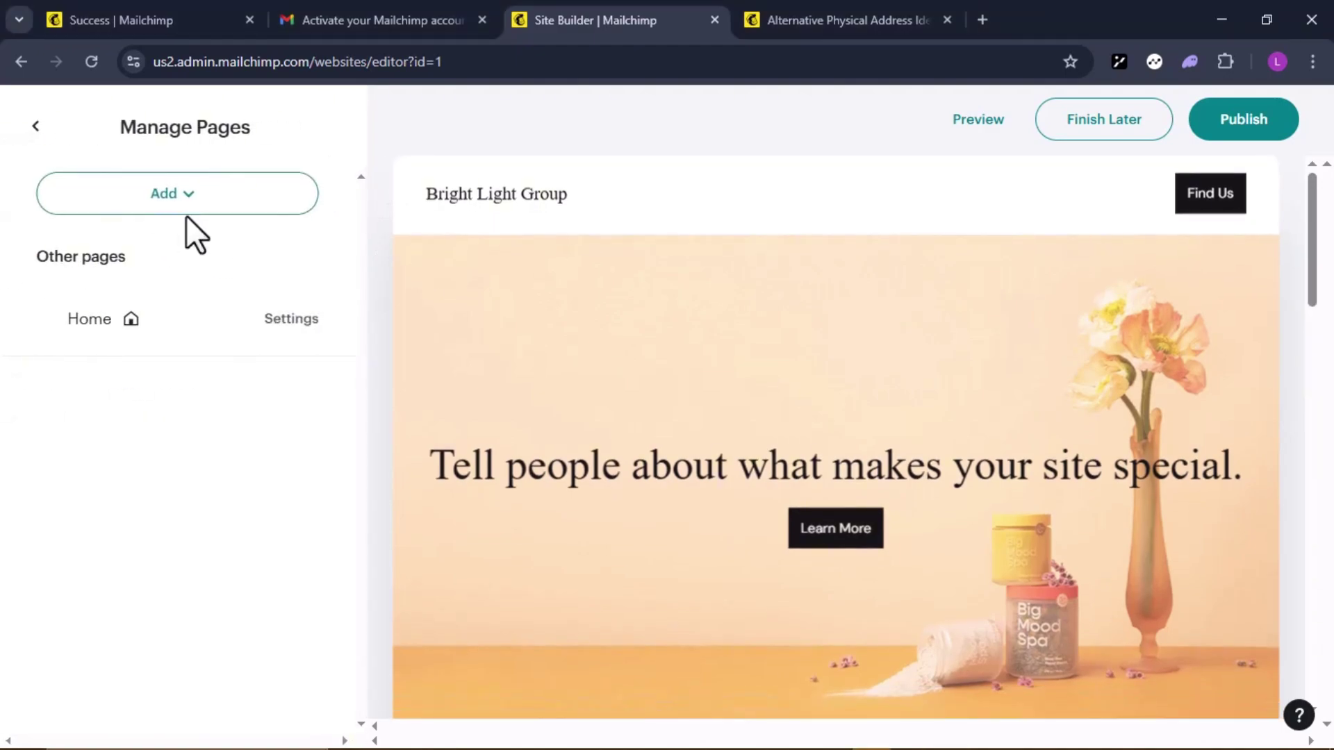
click(88, 319)
mouse_move(247, 309)
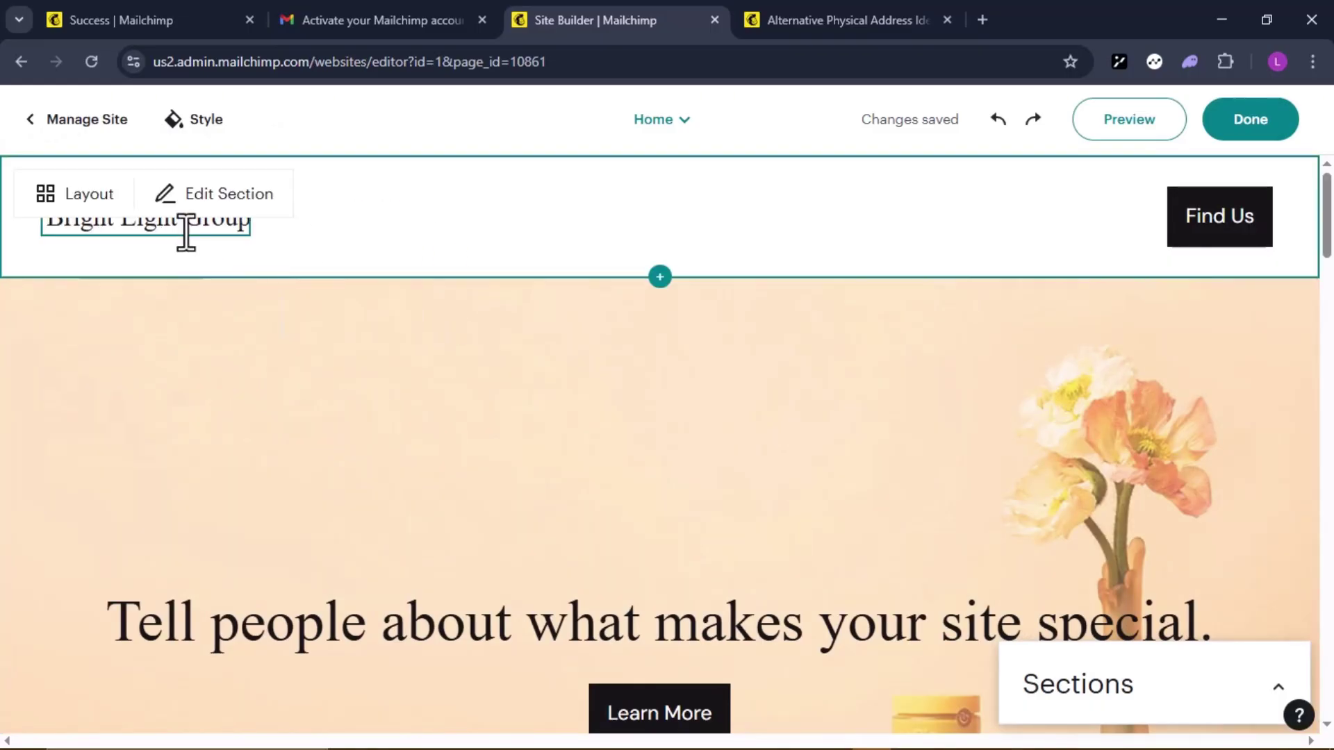
click(77, 201)
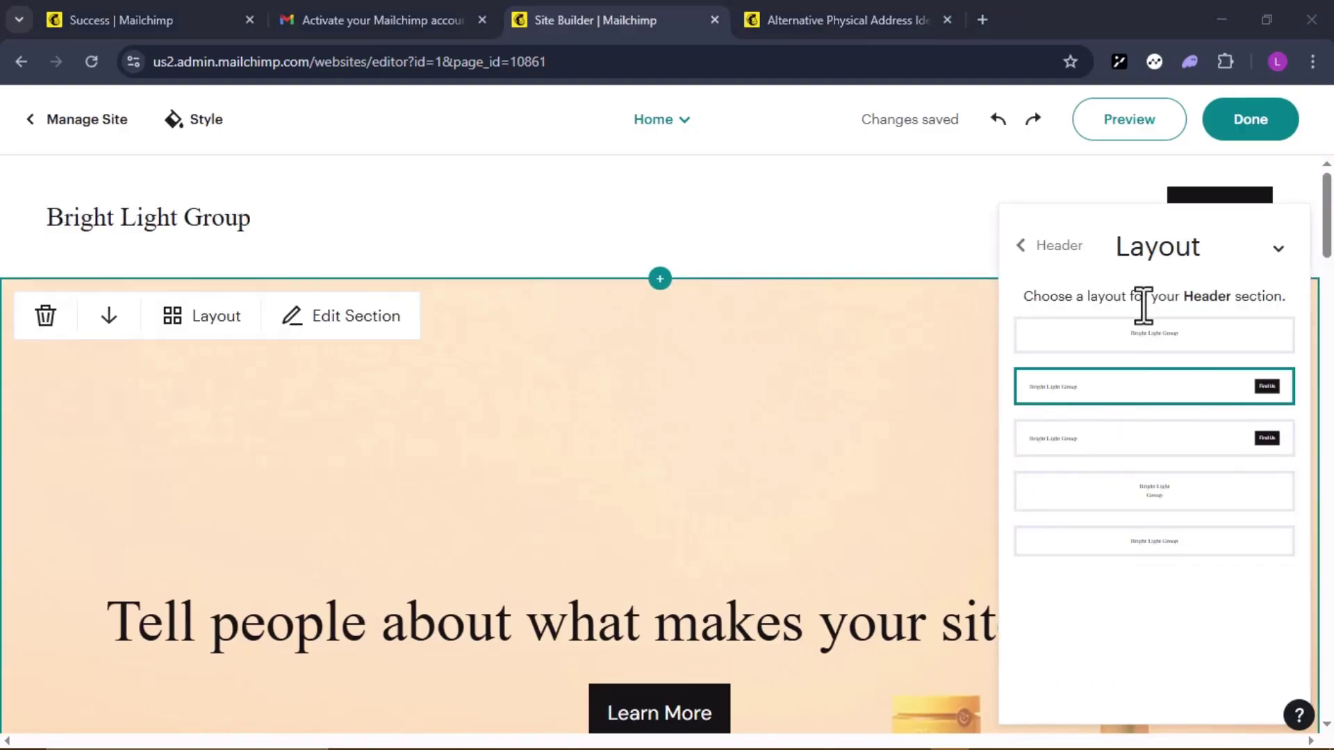
click(1140, 451)
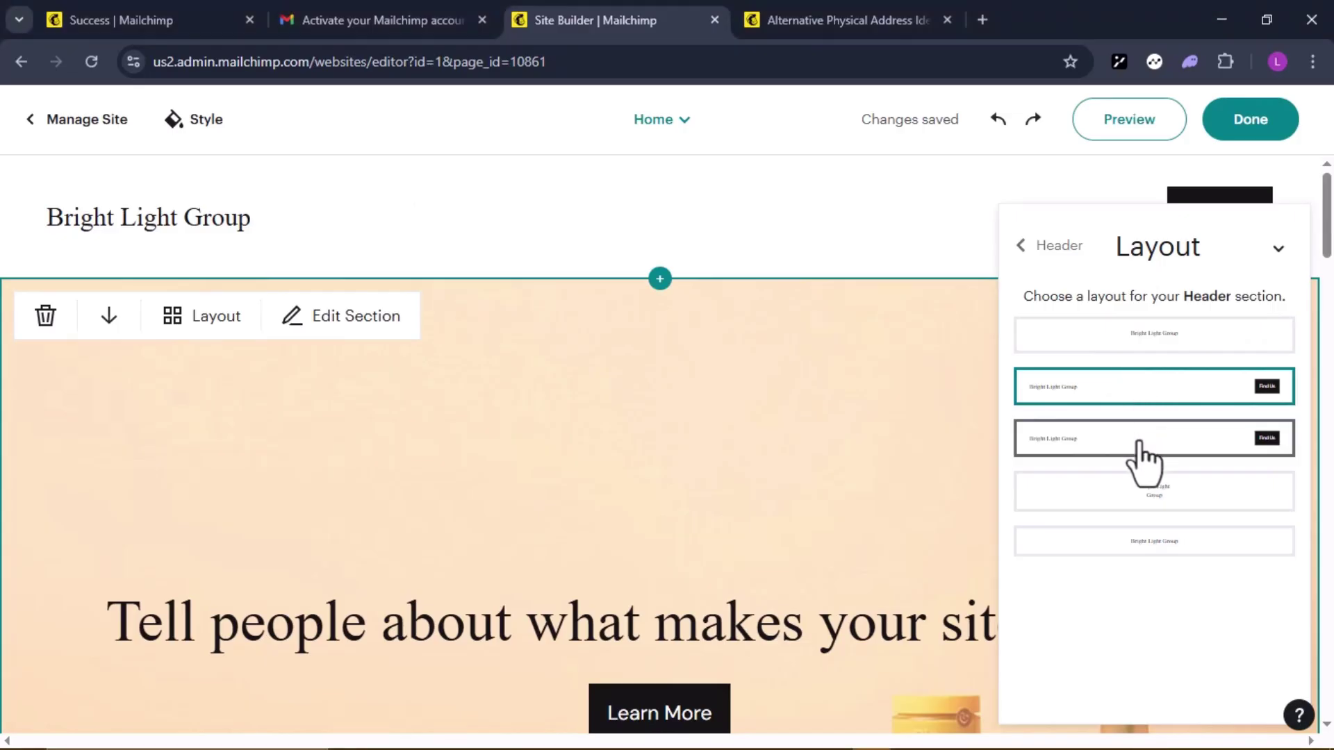
click(1167, 502)
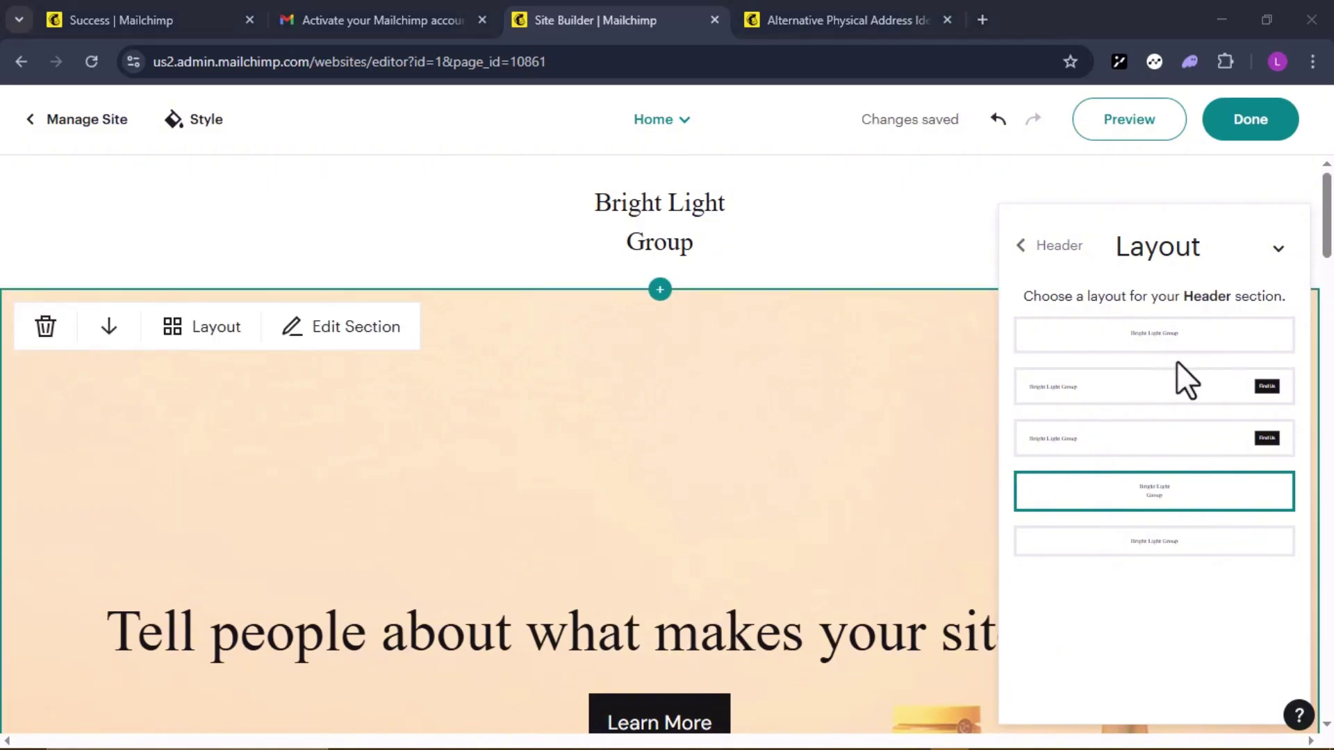
click(1277, 249)
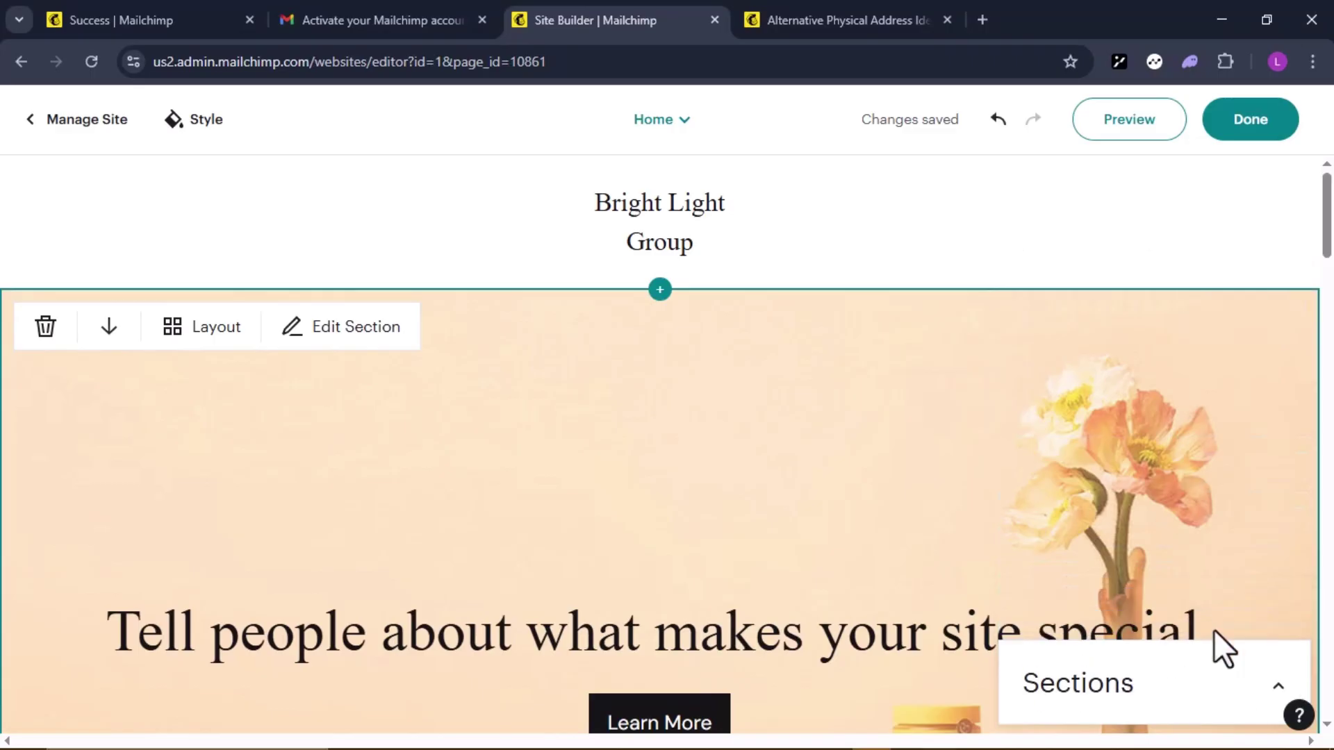
Step: Change the Intro section's layout to the side-by-side version with the text left and the image filling the right
click(1266, 696)
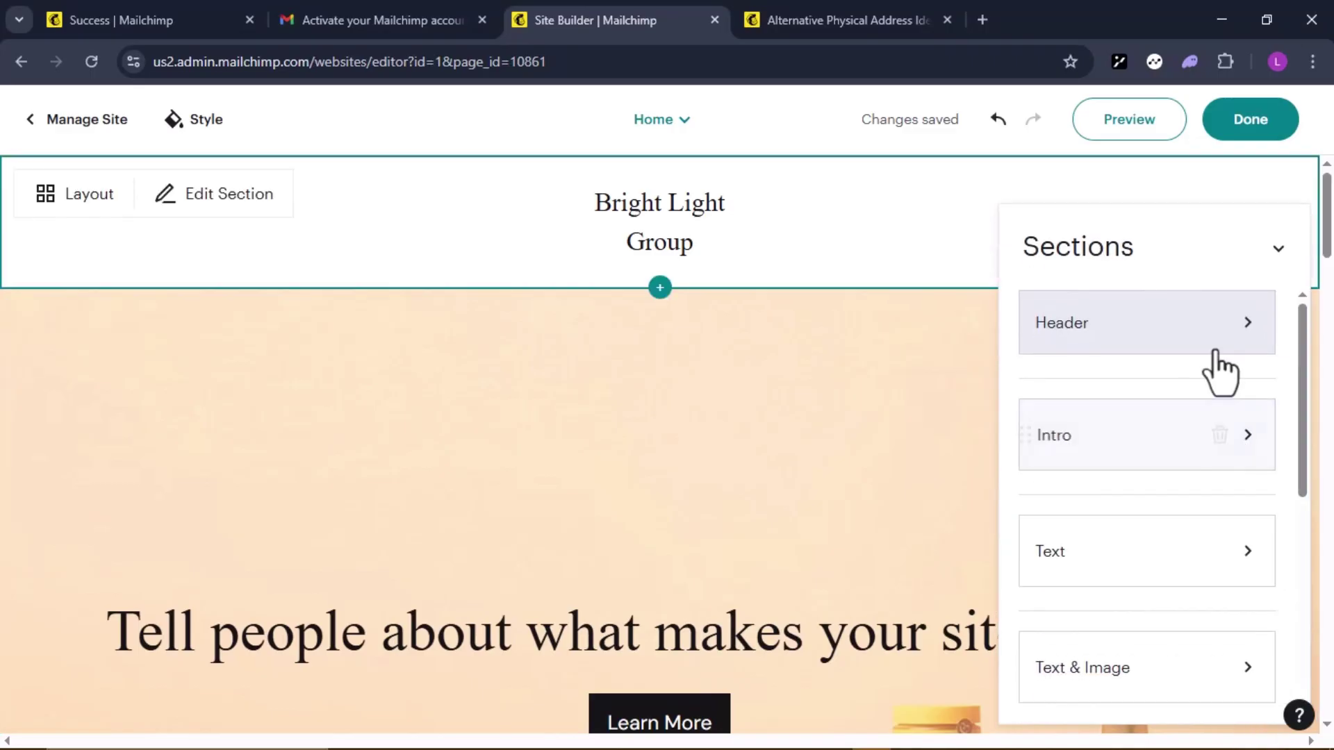
mouse_move(1155, 401)
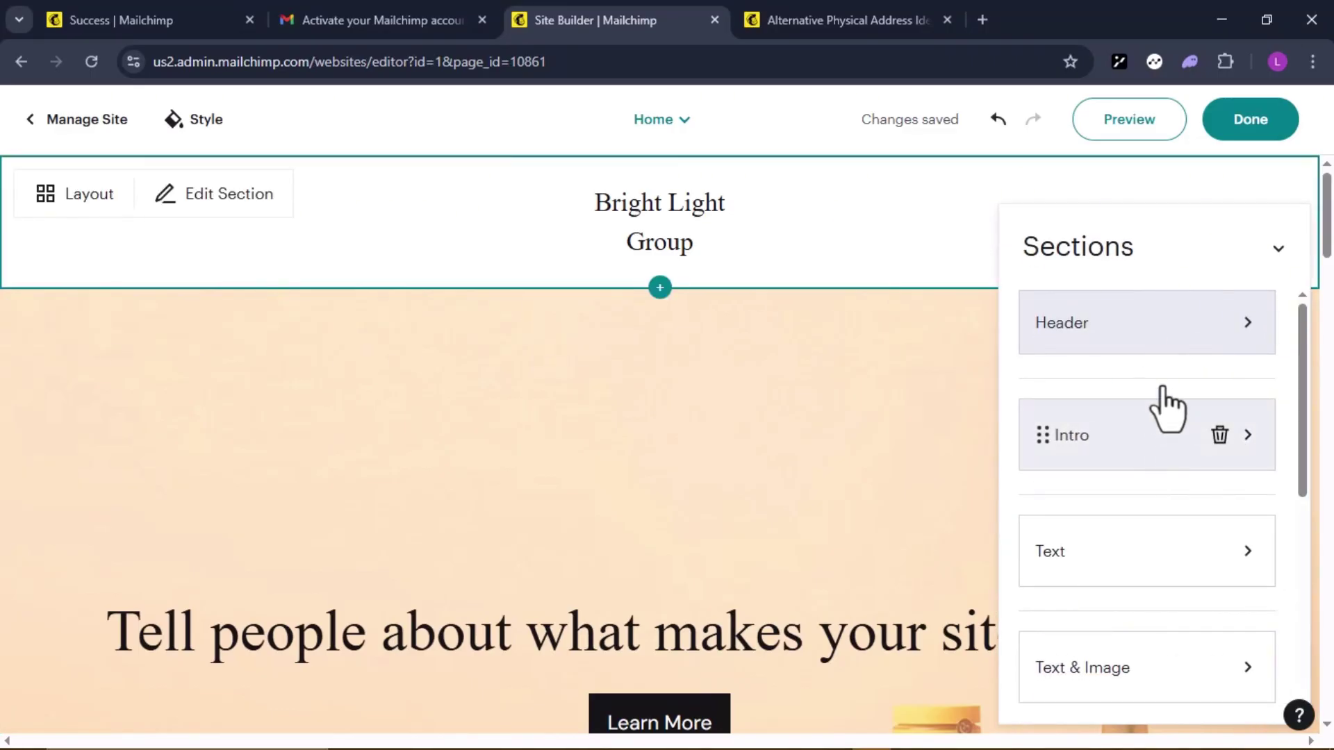
click(1133, 439)
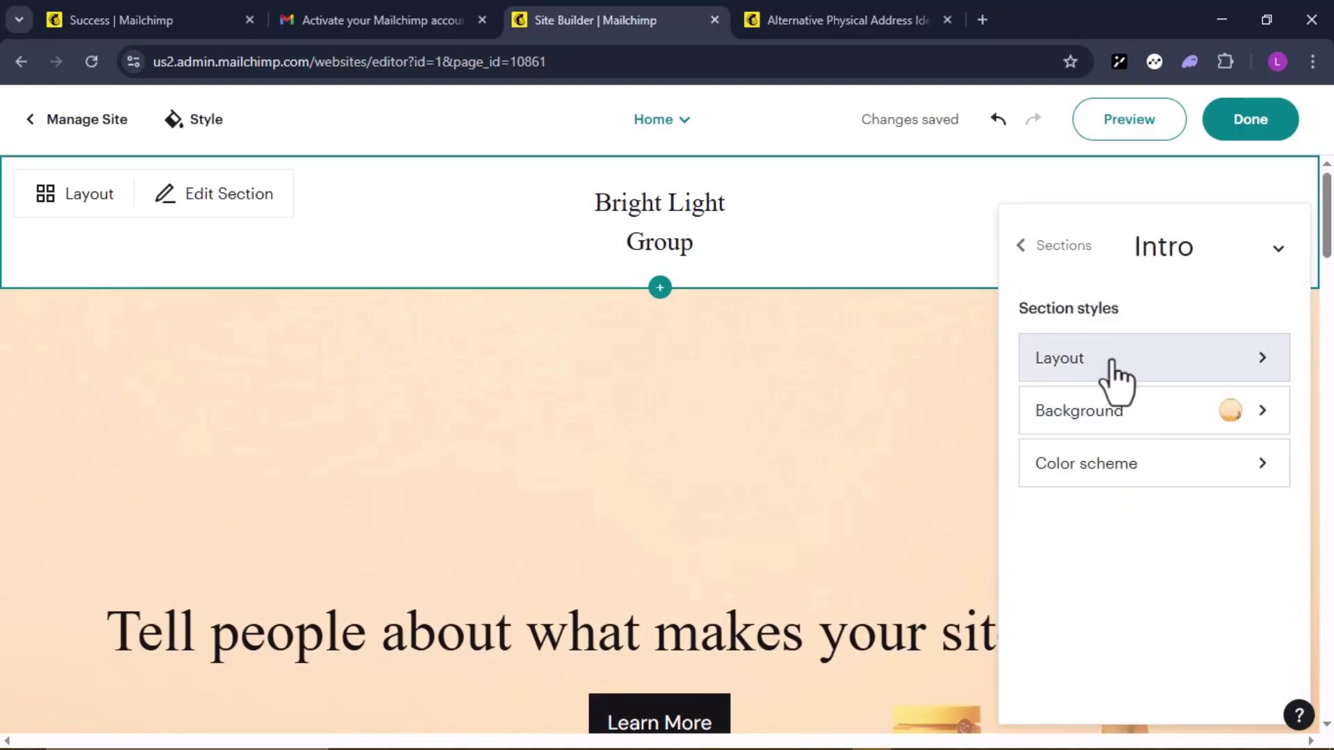
click(1153, 375)
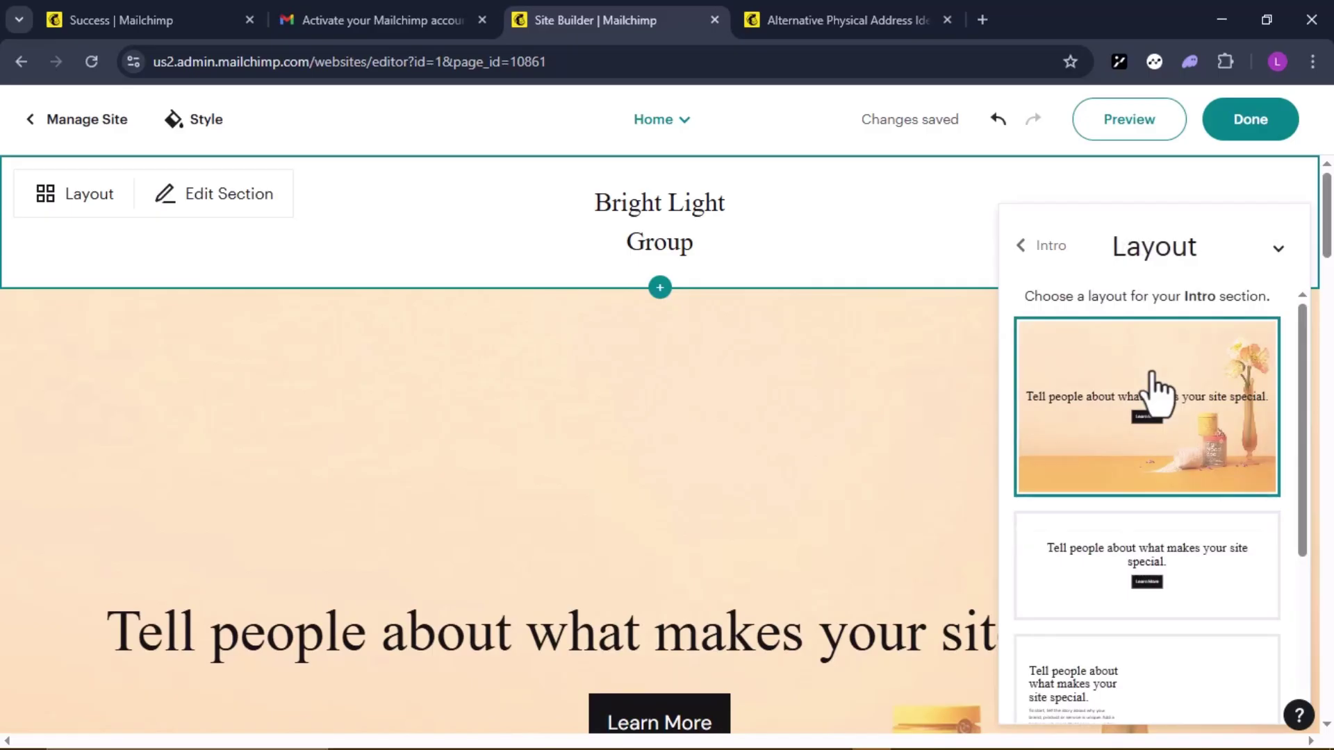
scroll(1115, 553, down, 2)
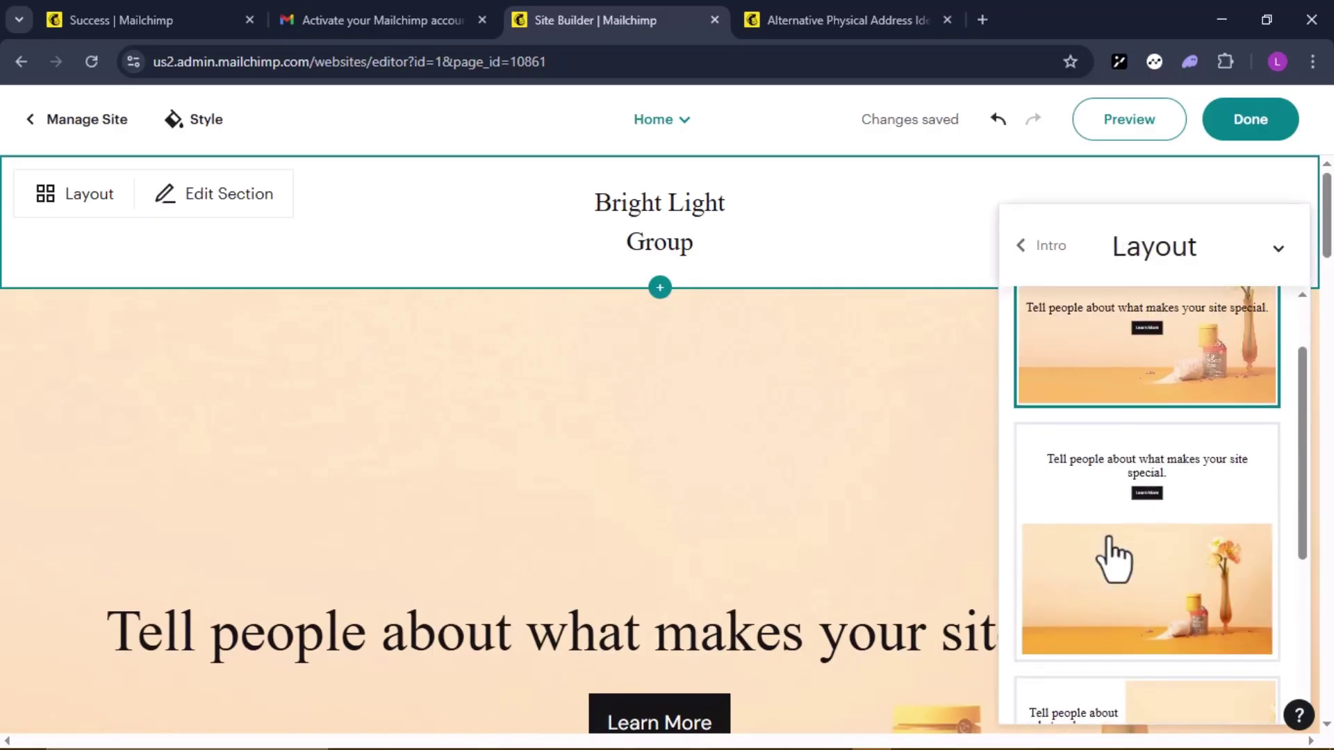
scroll(1143, 532, down, 4)
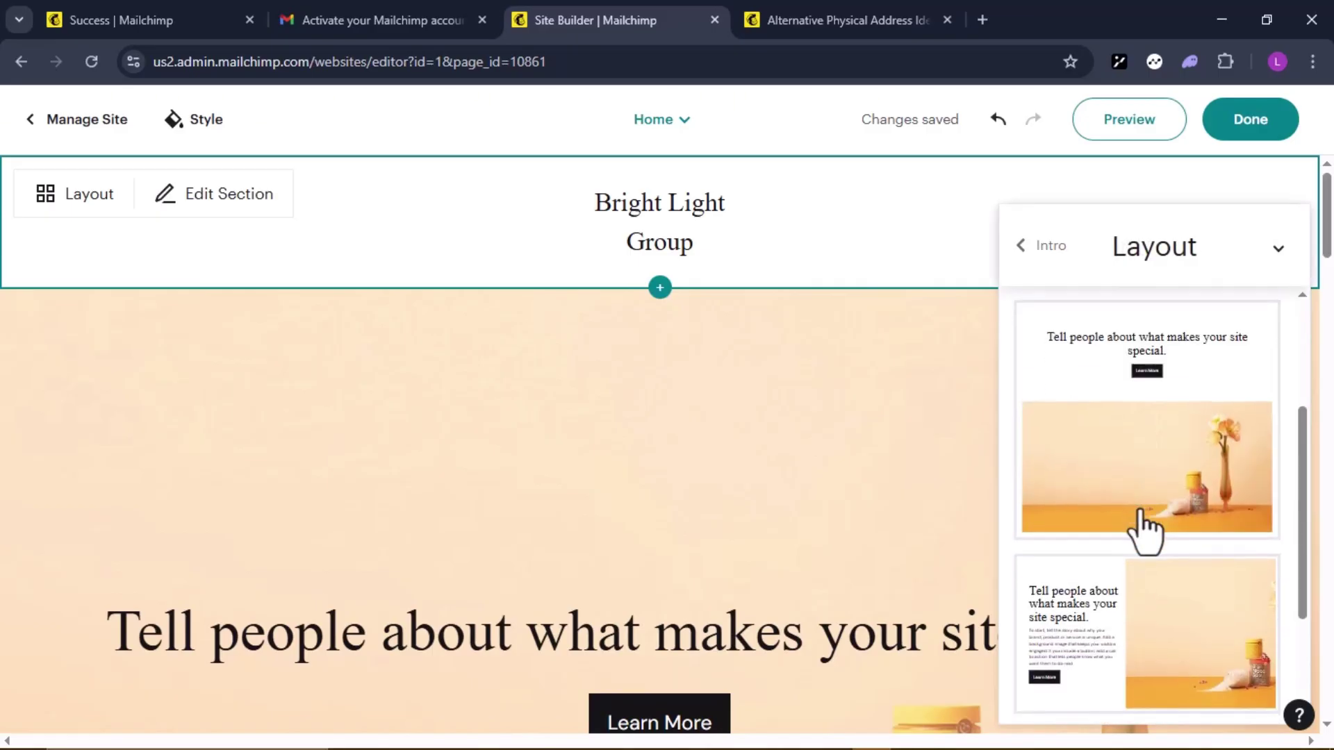
scroll(1166, 594, down, 3)
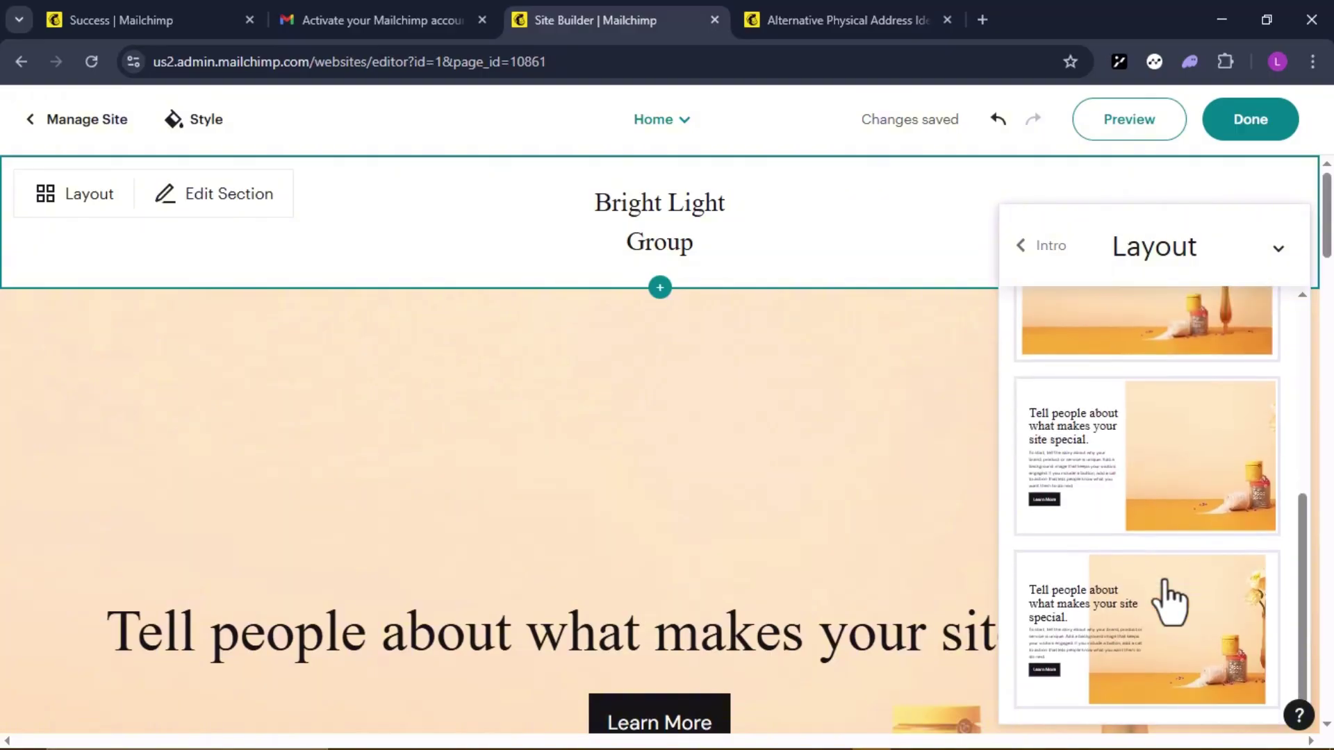
click(1158, 507)
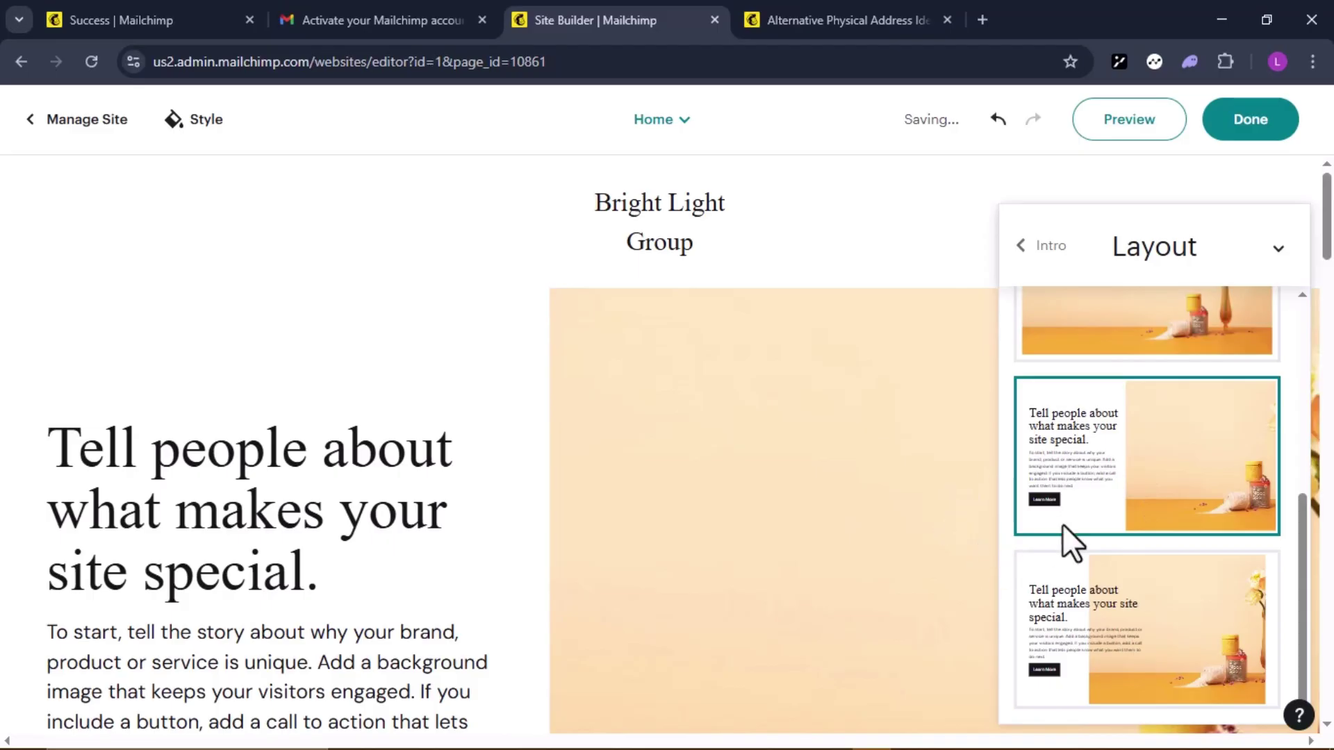
scroll(1119, 505, up, 5)
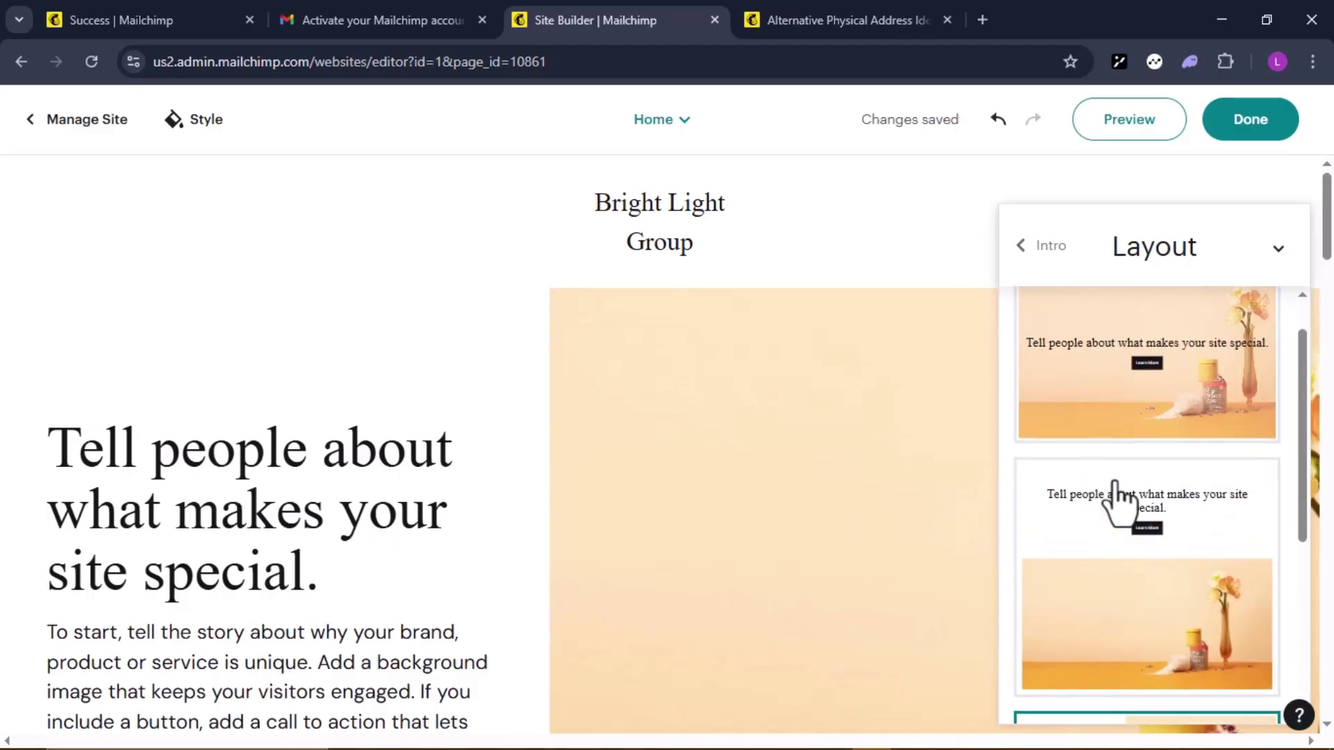
scroll(1118, 496, up, 1)
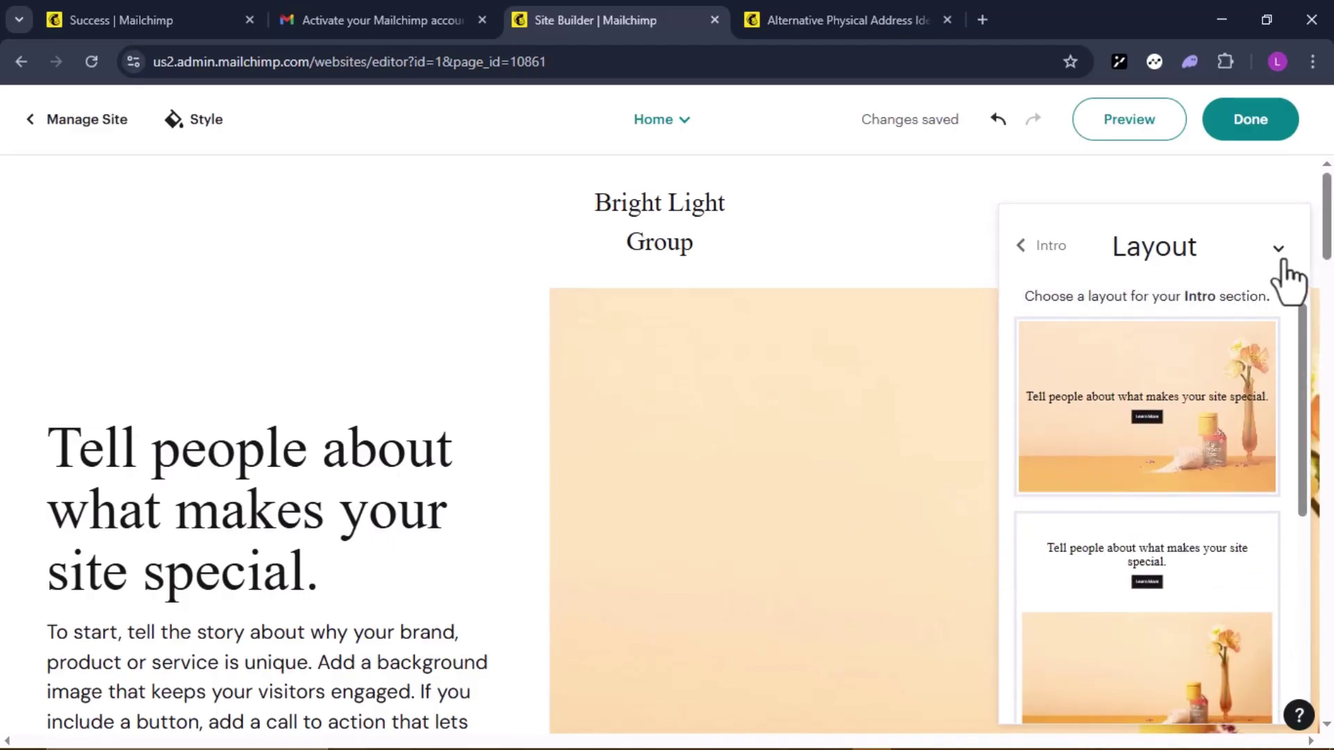
click(1279, 251)
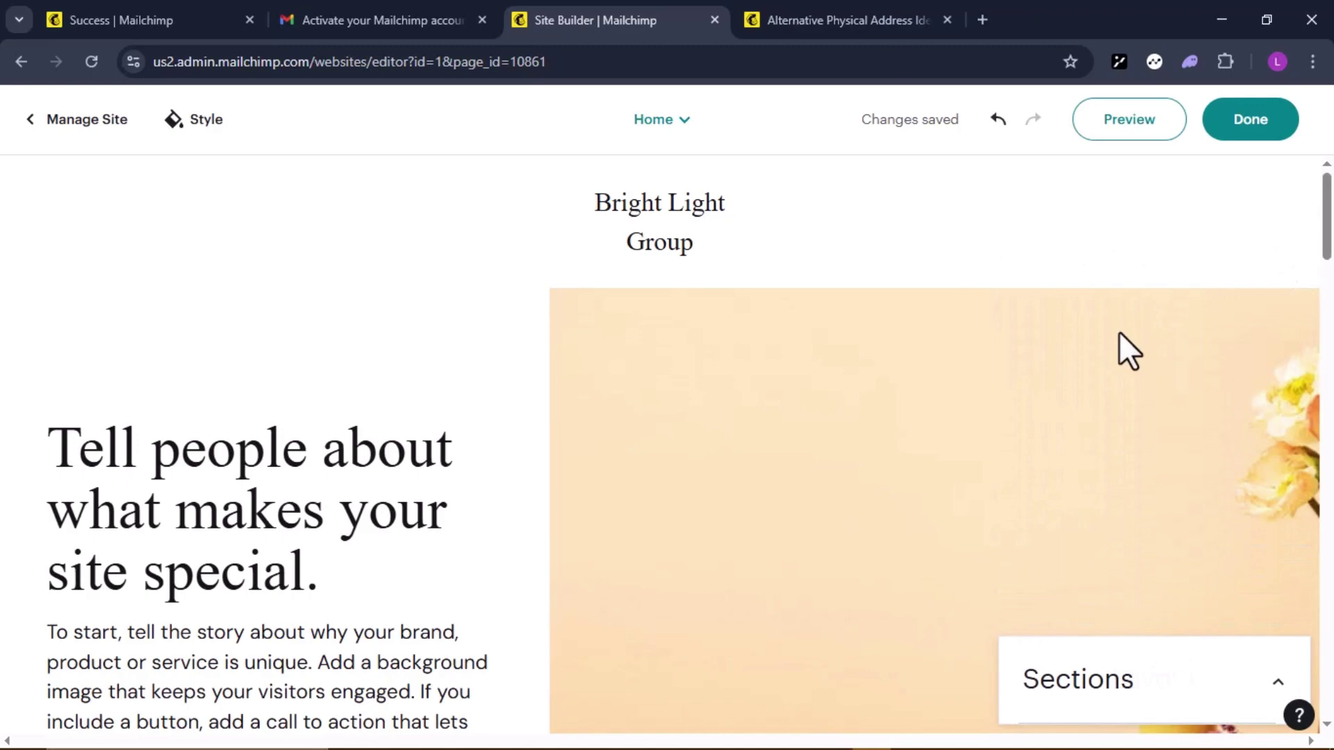
Step: Open the Intro section's background image settings and browse for an image
click(1274, 705)
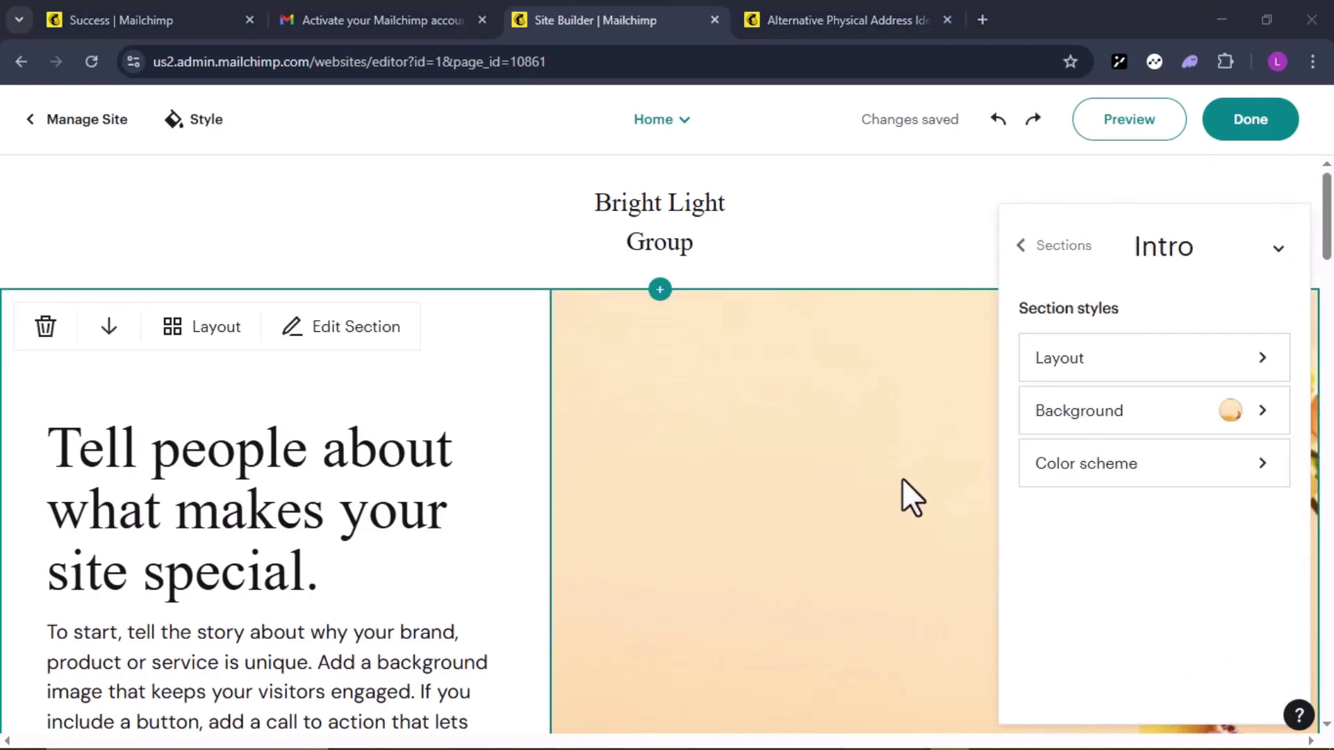
click(1150, 426)
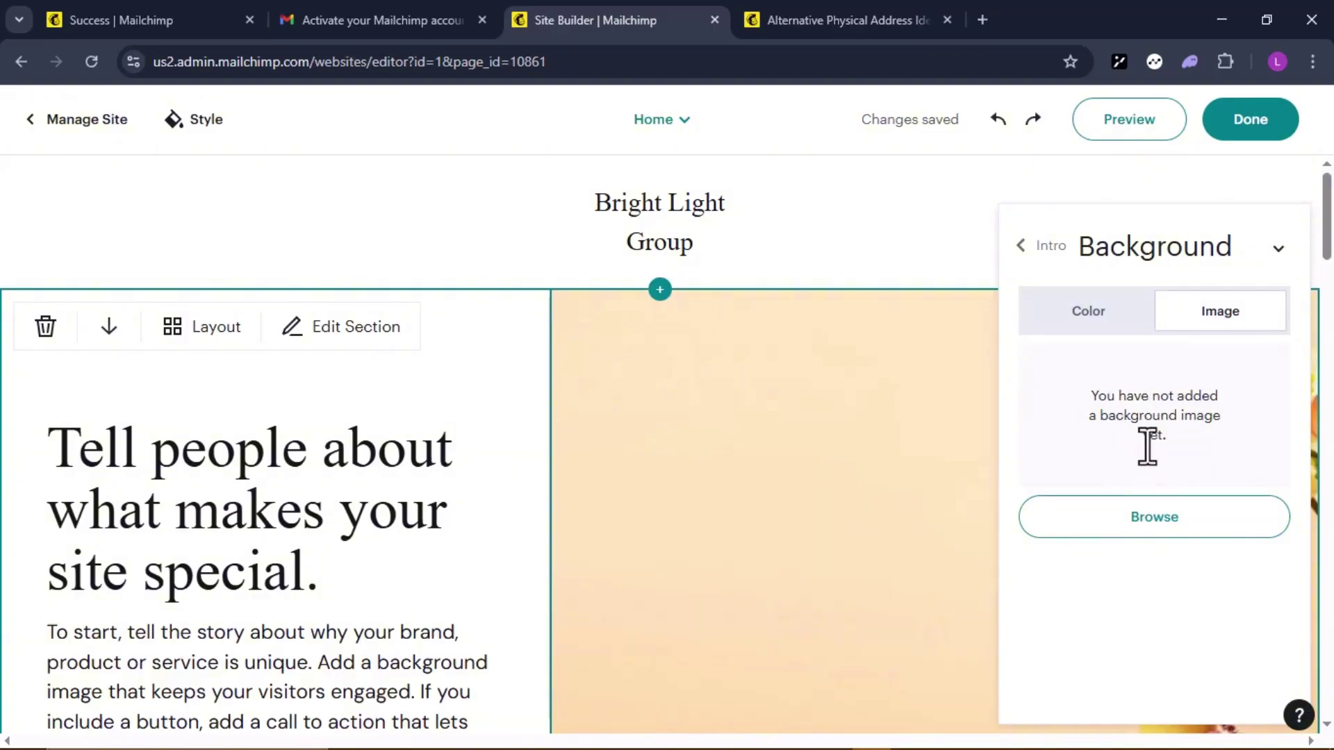
click(1145, 535)
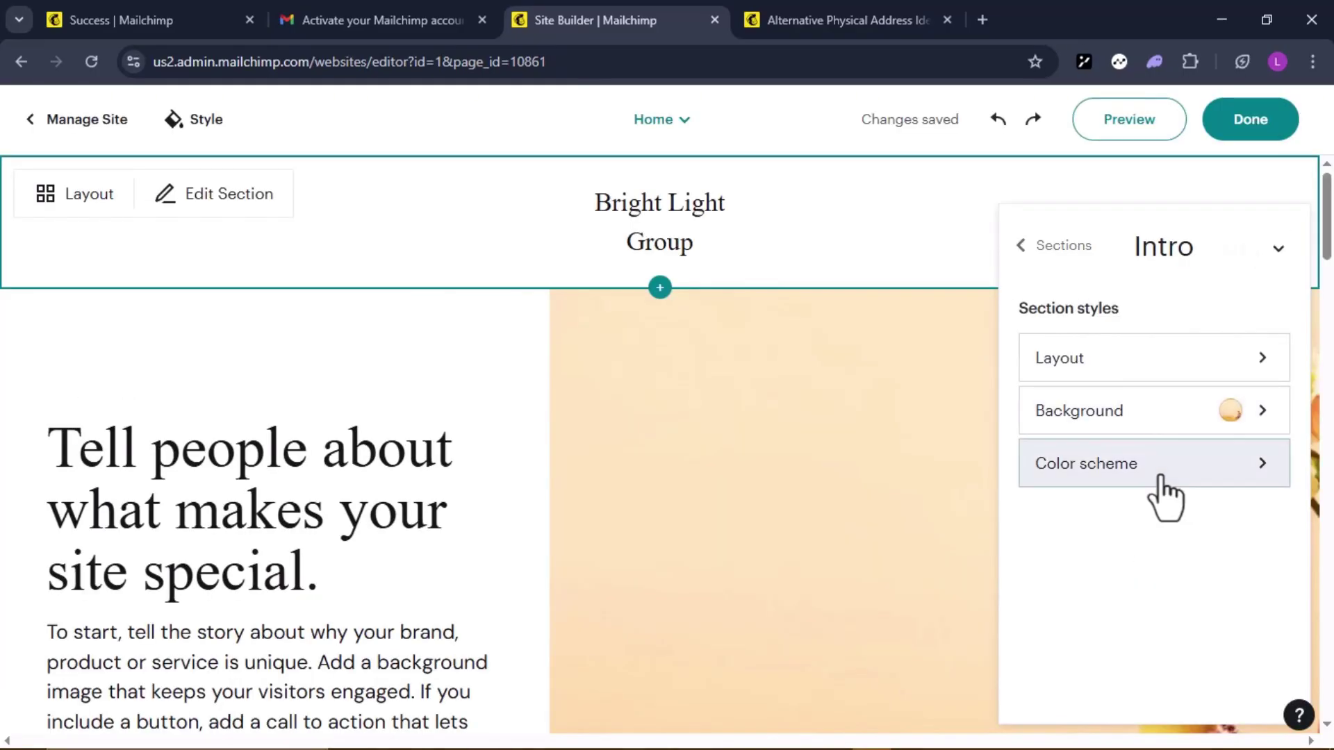
Step: Try the grey and black-with-lavender color schemes on the Intro section, settling on black with white text and a purple button
click(1159, 477)
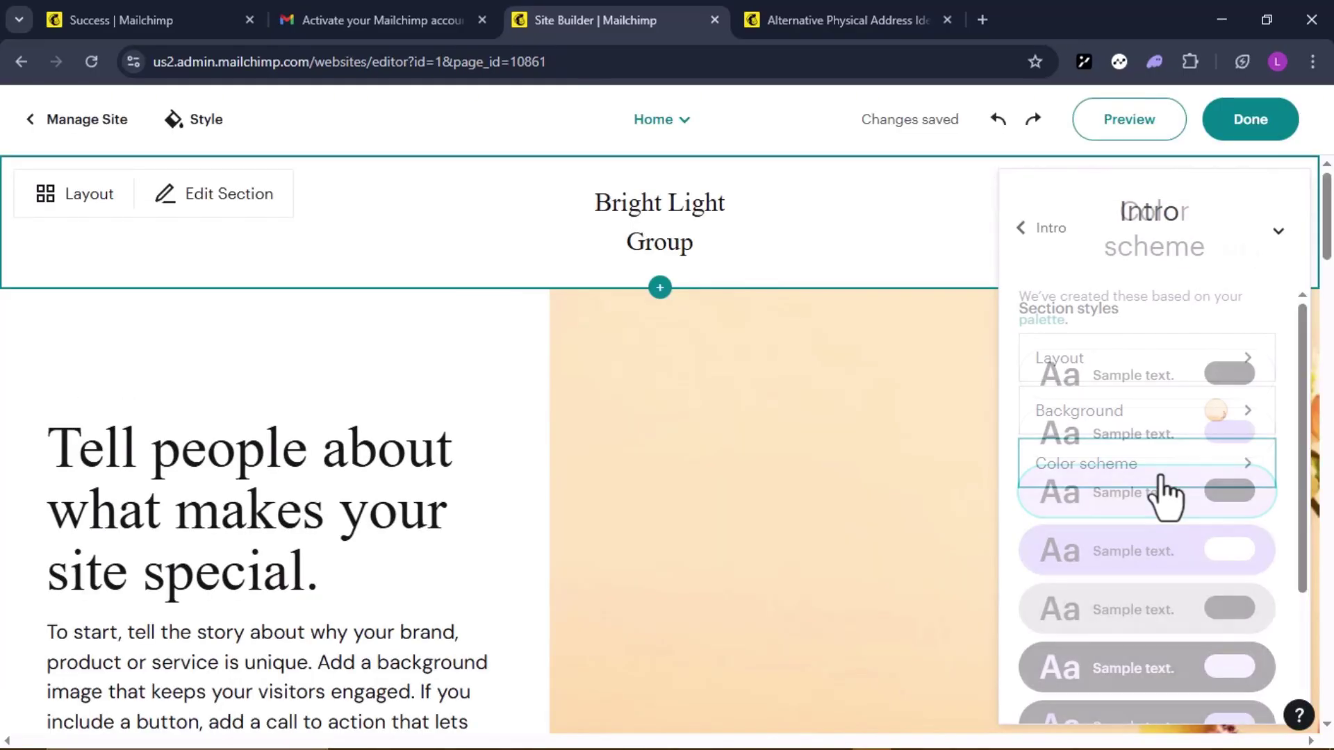
scroll(1122, 530, down, 2)
scroll(1157, 560, down, 1)
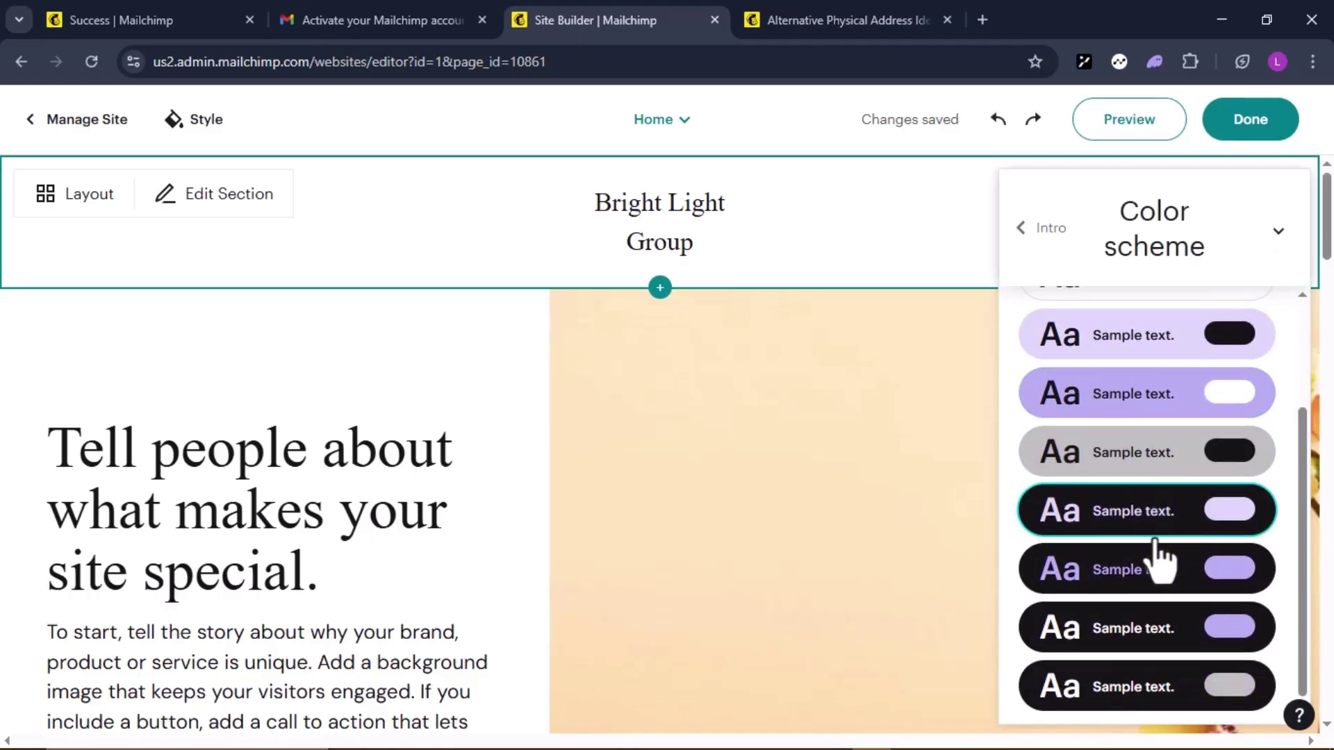
click(1133, 448)
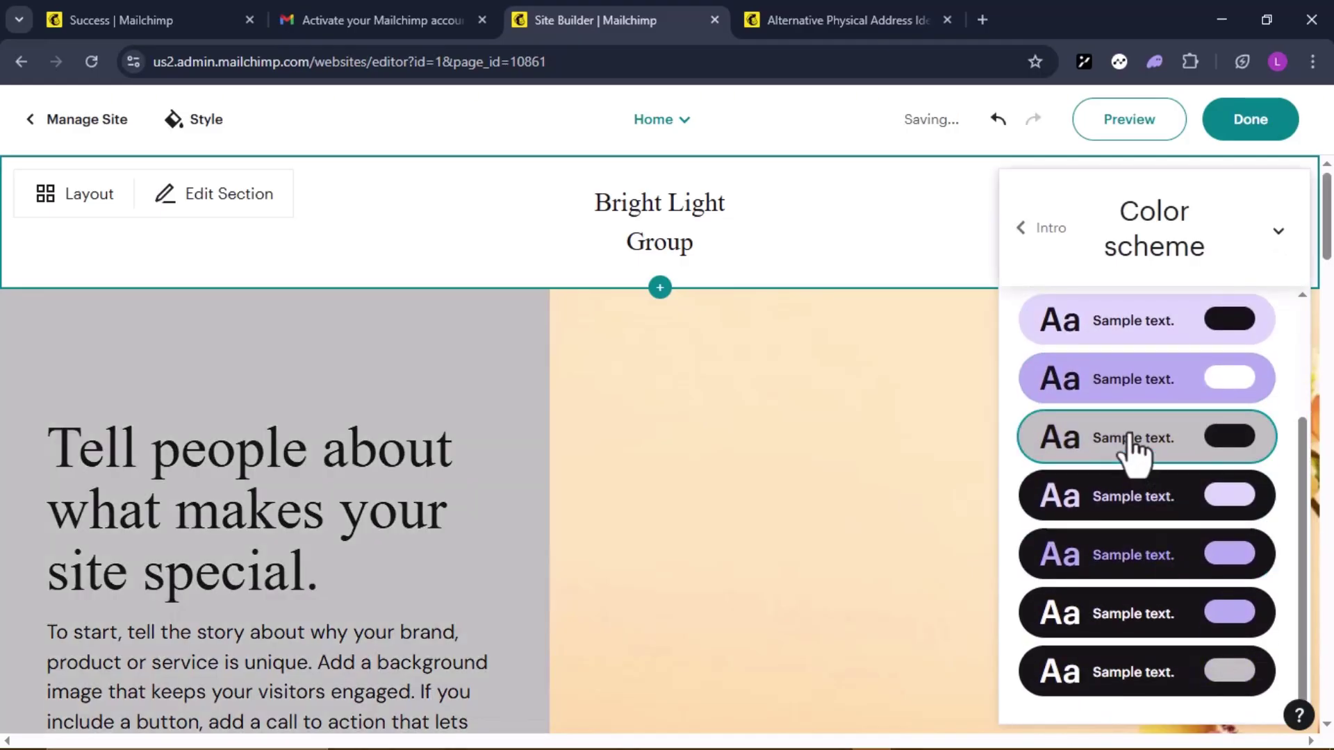
click(1073, 510)
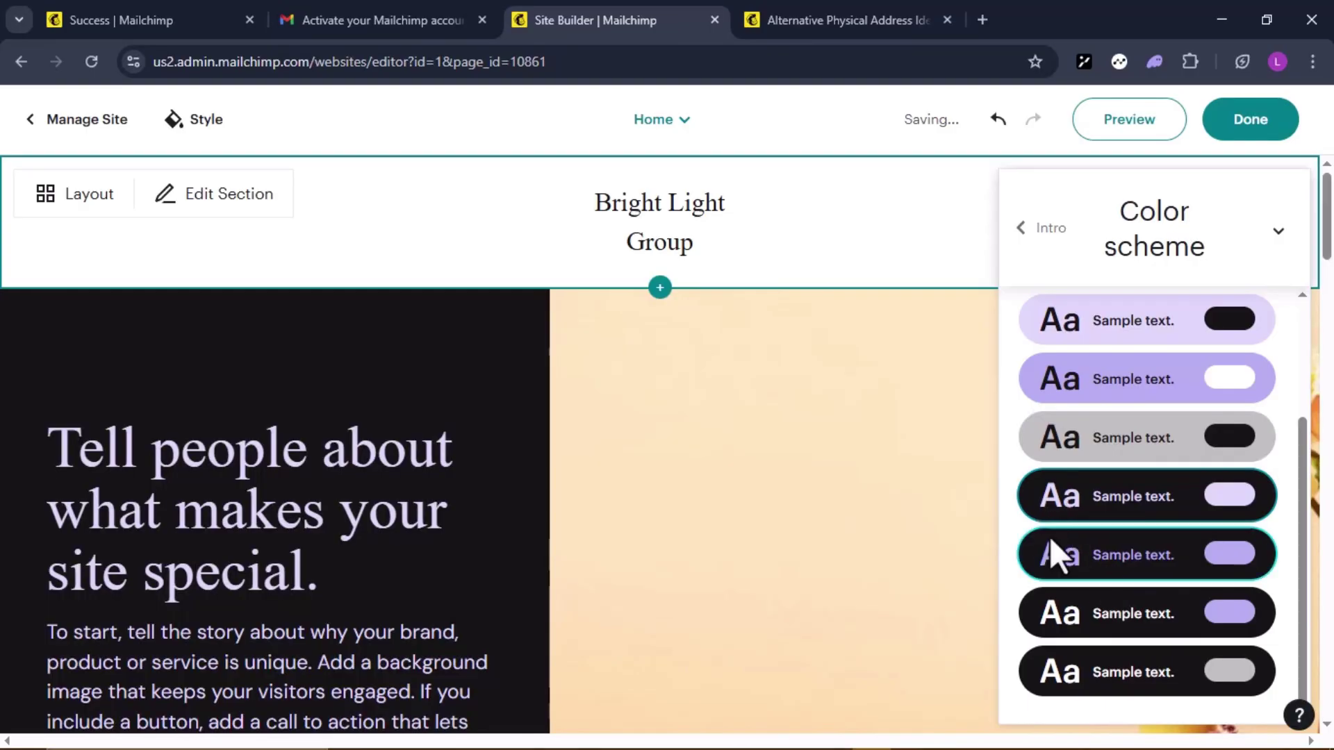
click(1114, 617)
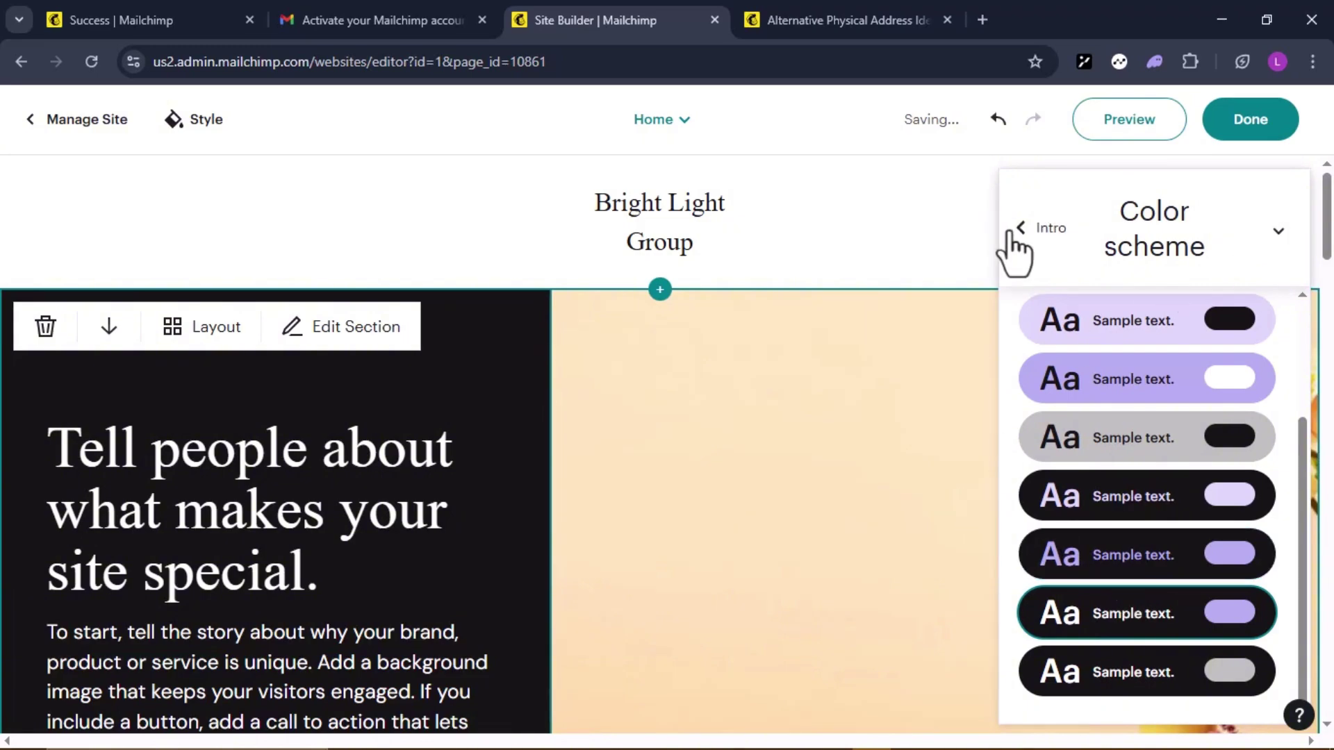
click(1279, 235)
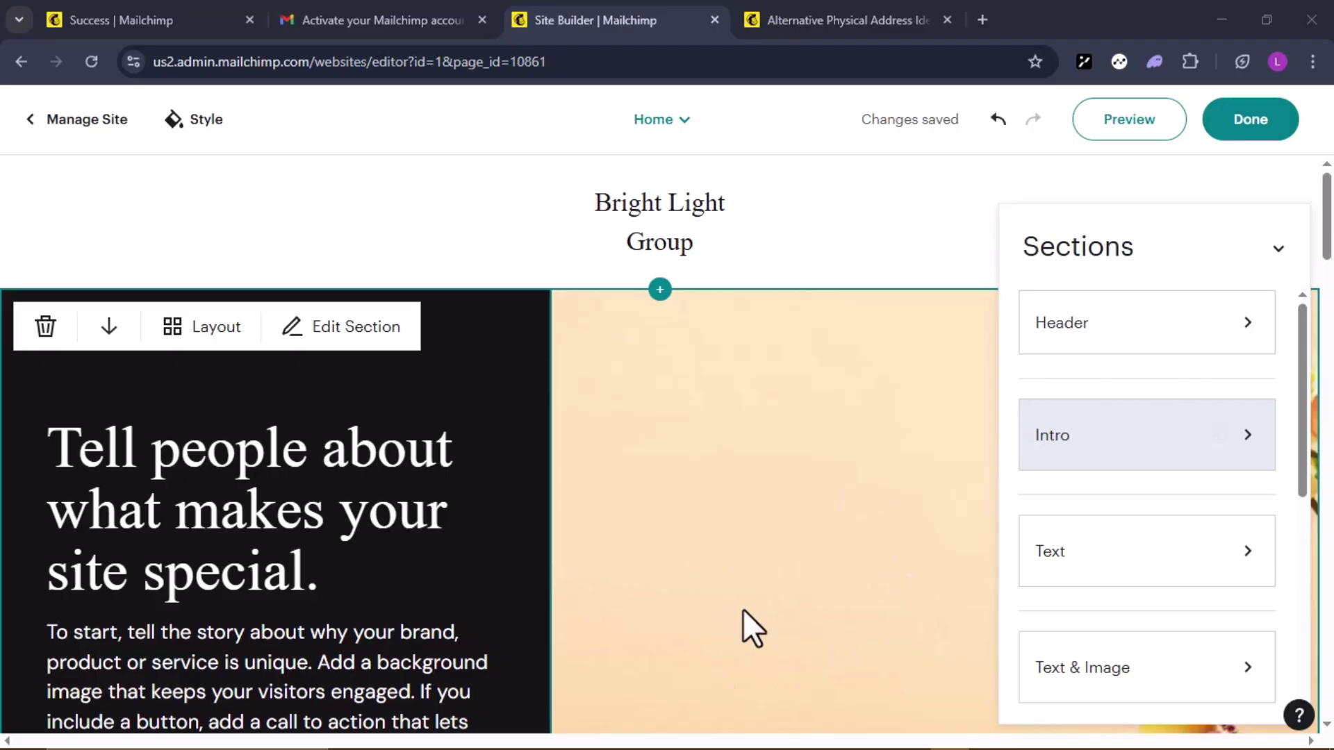
Step: Examine the remaining Home page sections down to the footer and place the text cursor in the footer heading
scroll(744, 609, down, 6)
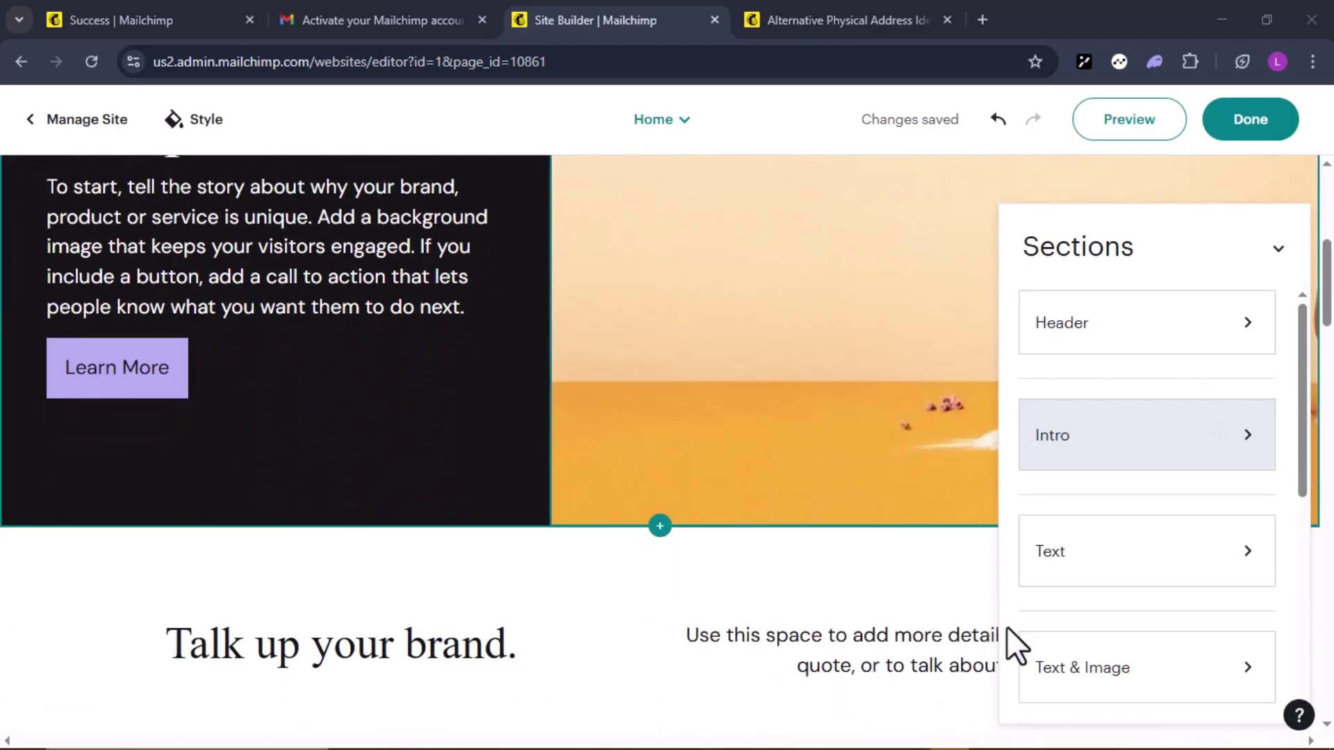
scroll(1076, 465, down, 2)
scroll(1081, 486, down, 3)
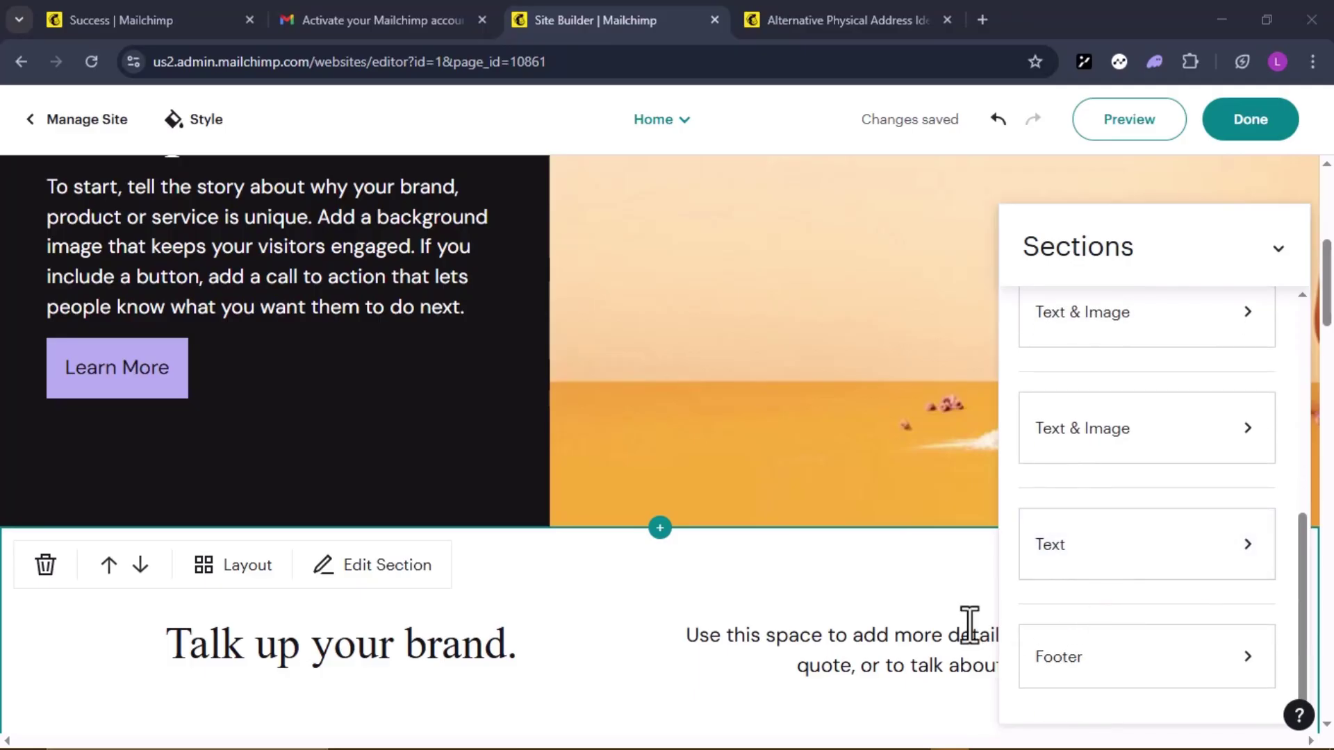
scroll(969, 625, down, 8)
scroll(970, 625, down, 15)
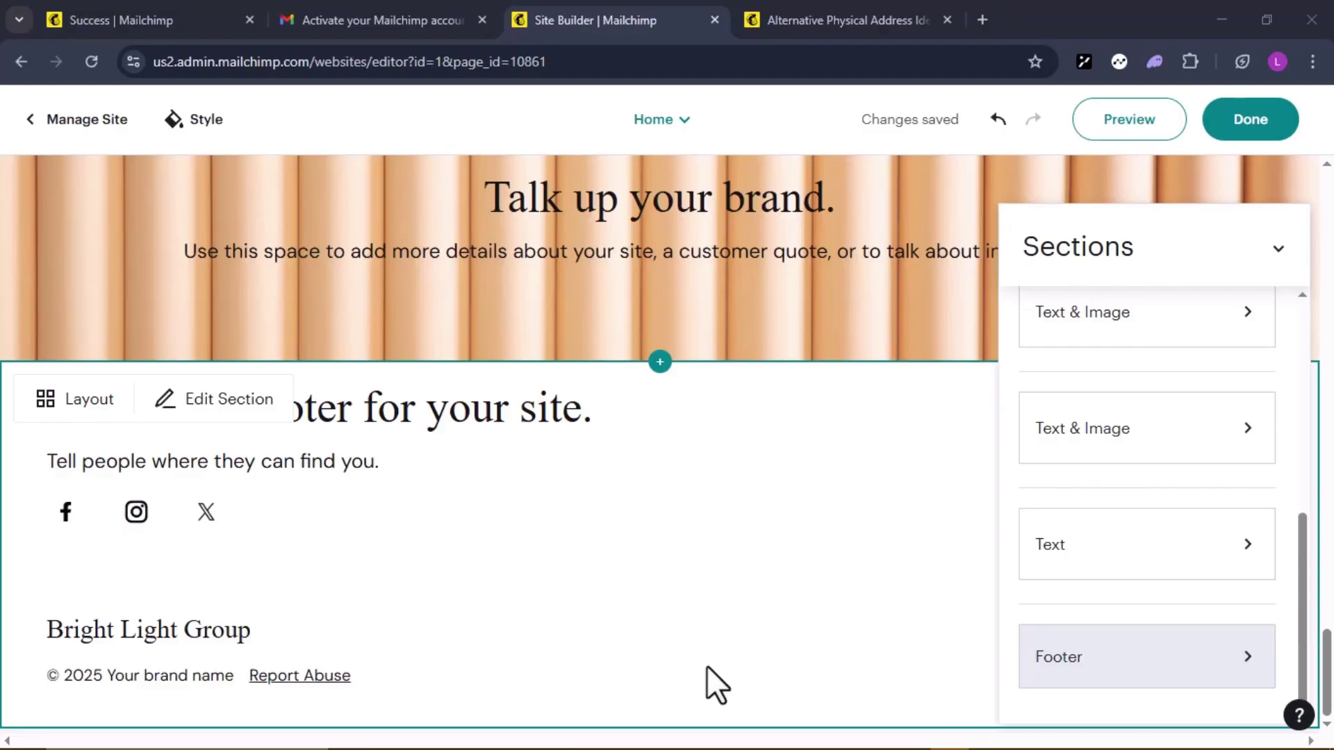
click(438, 426)
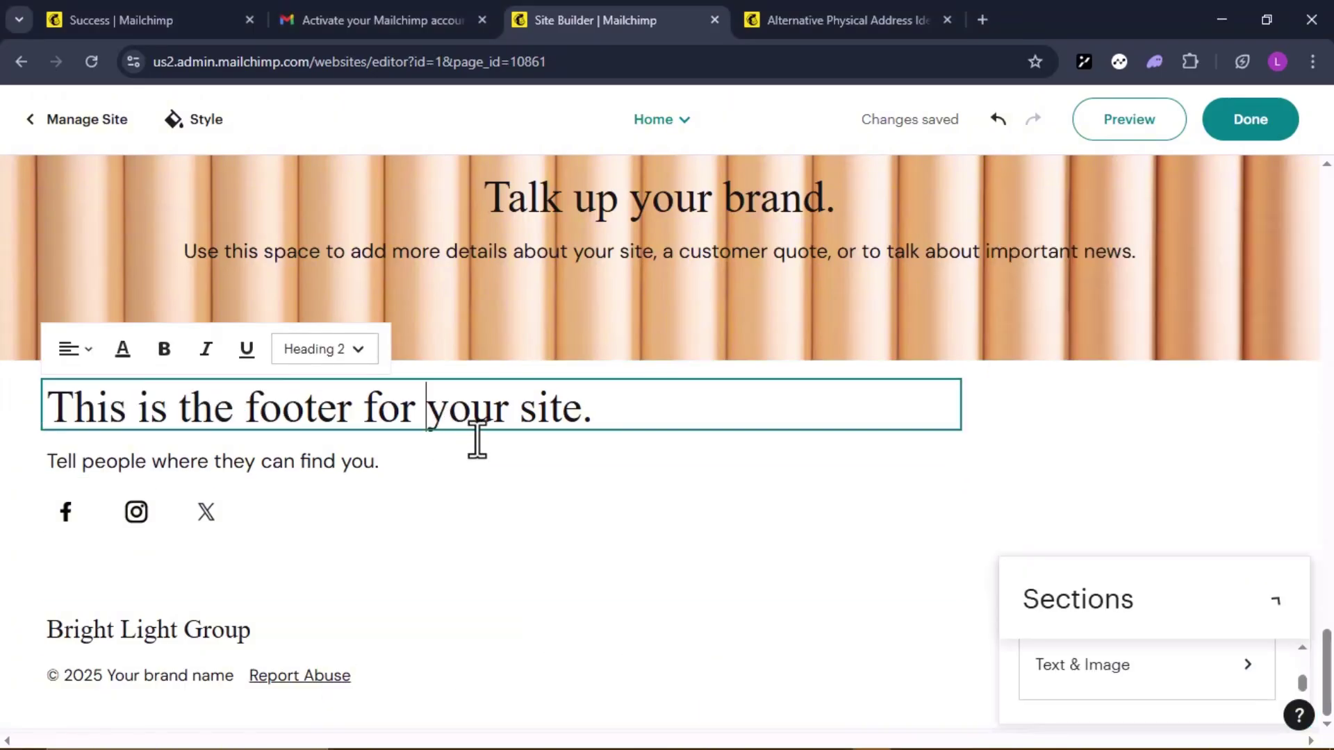
Step: Start removing the Text & Image section with the image on its right, and cancel the removal
scroll(625, 480, up, 15)
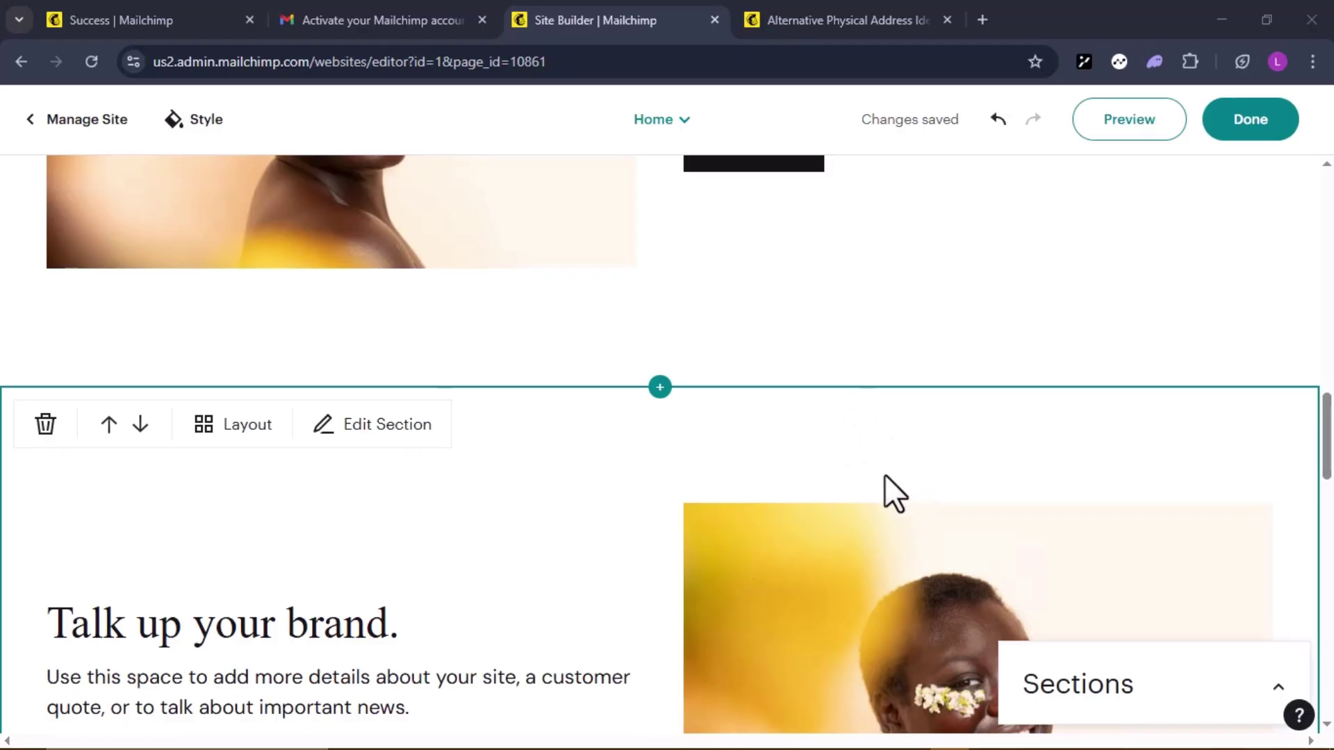
click(41, 441)
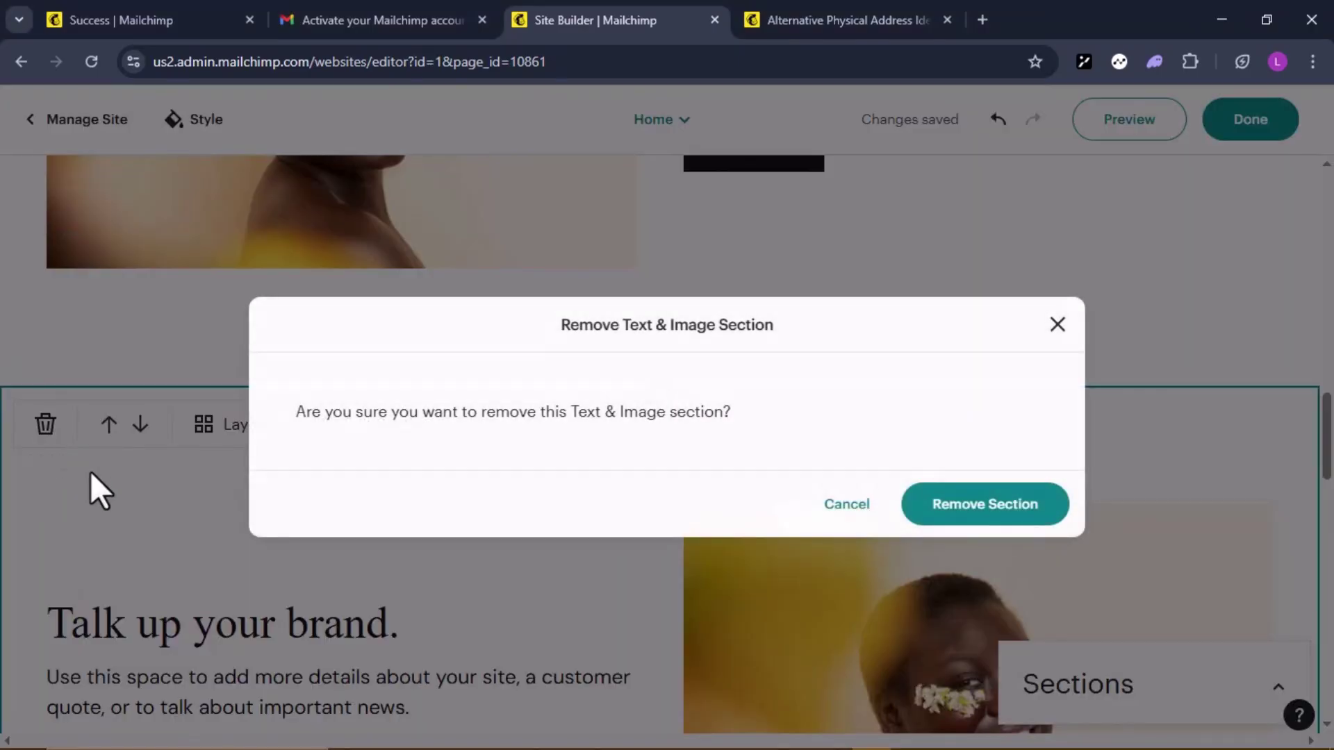
click(1058, 324)
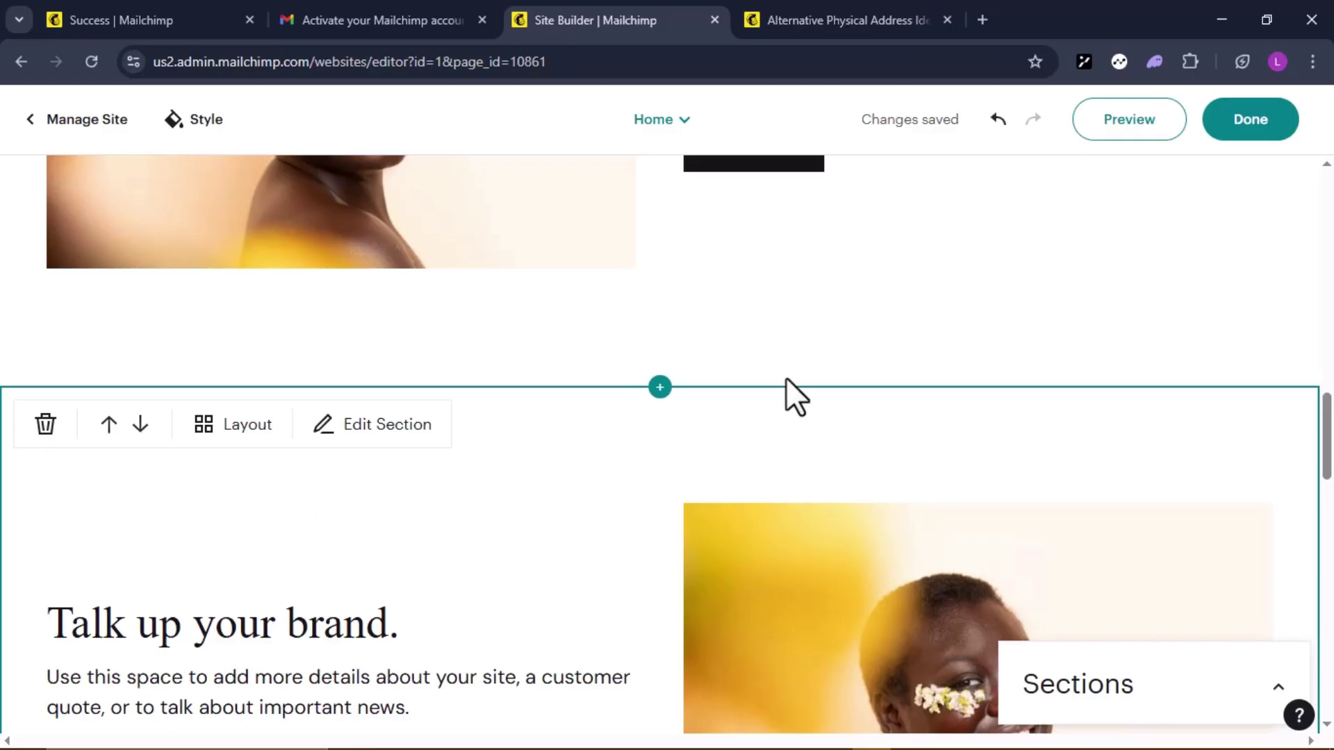
scroll(415, 167, up, 10)
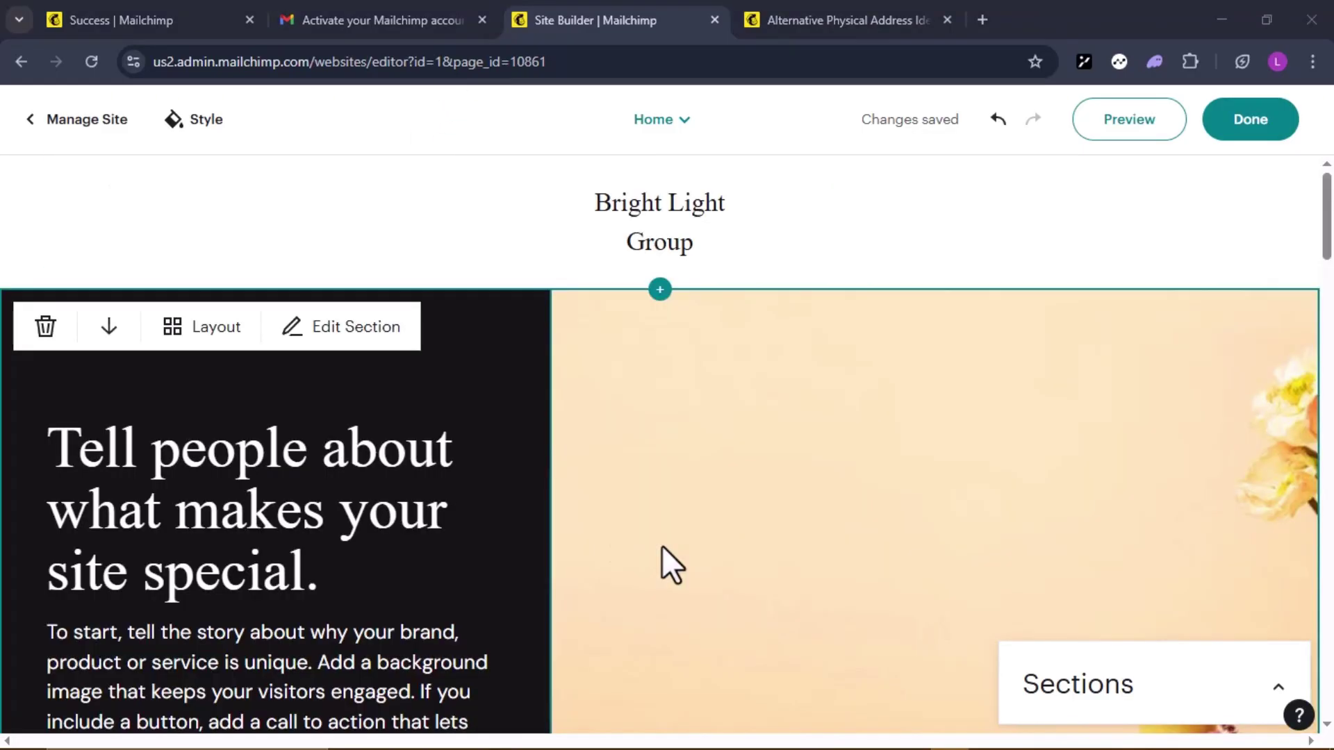
Step: Examine the link options of the Intro section's Learn More button and close them without saving
scroll(544, 336, down, 1)
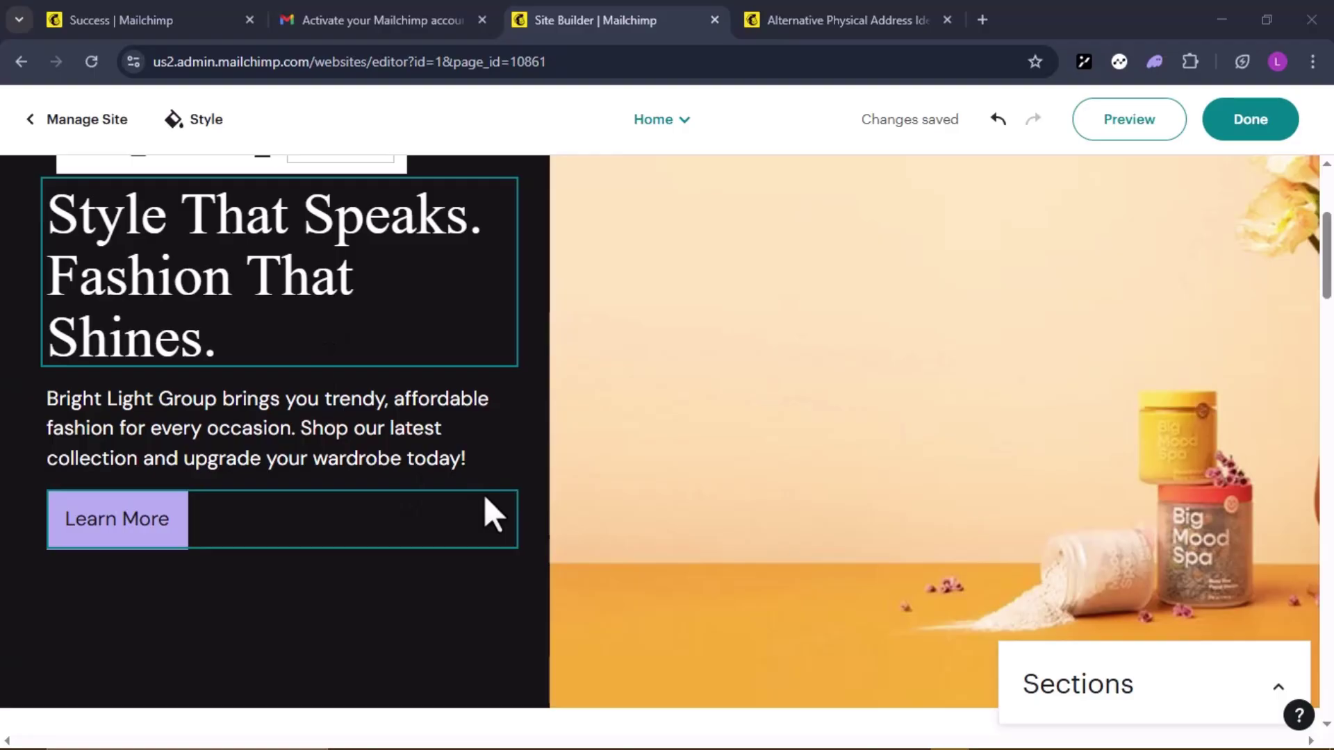
click(167, 539)
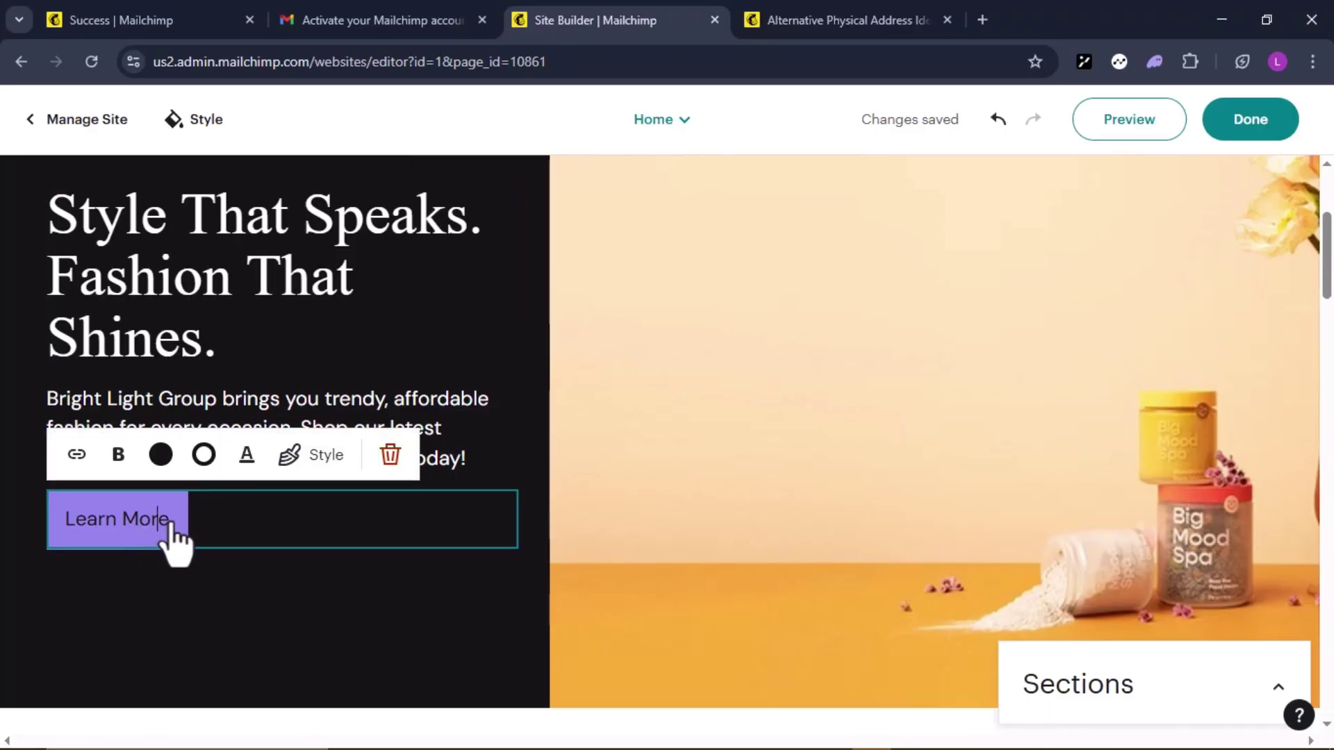
click(75, 456)
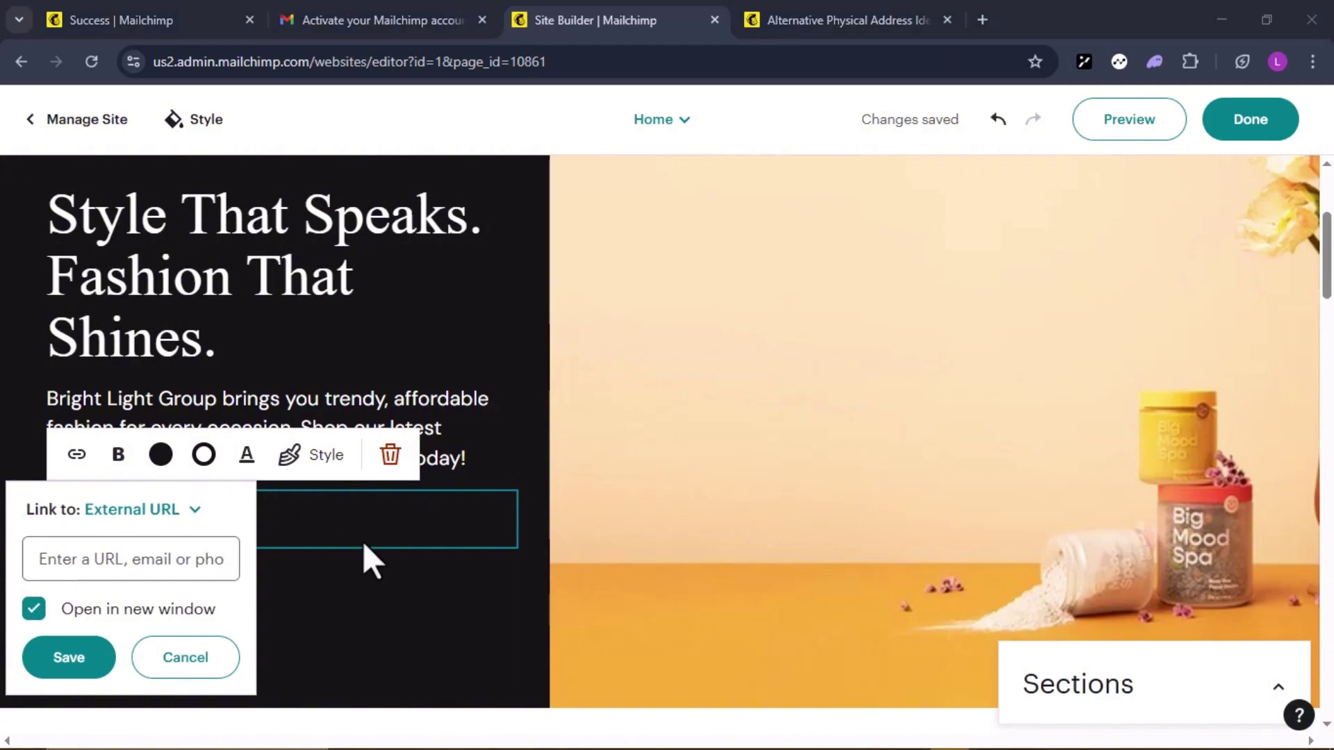
click(406, 564)
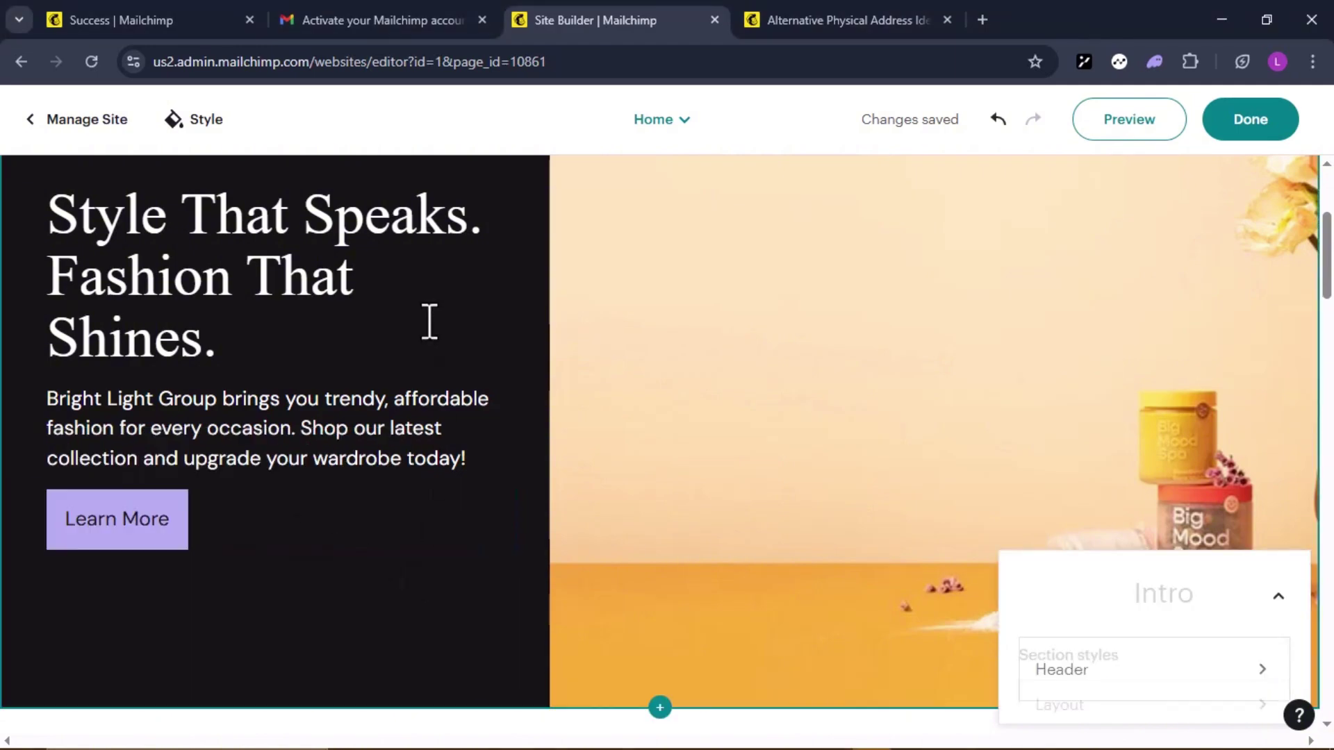
Step: Change the label of the Intro section's Learn More button to "Shop Now"
scroll(127, 469, down, 5)
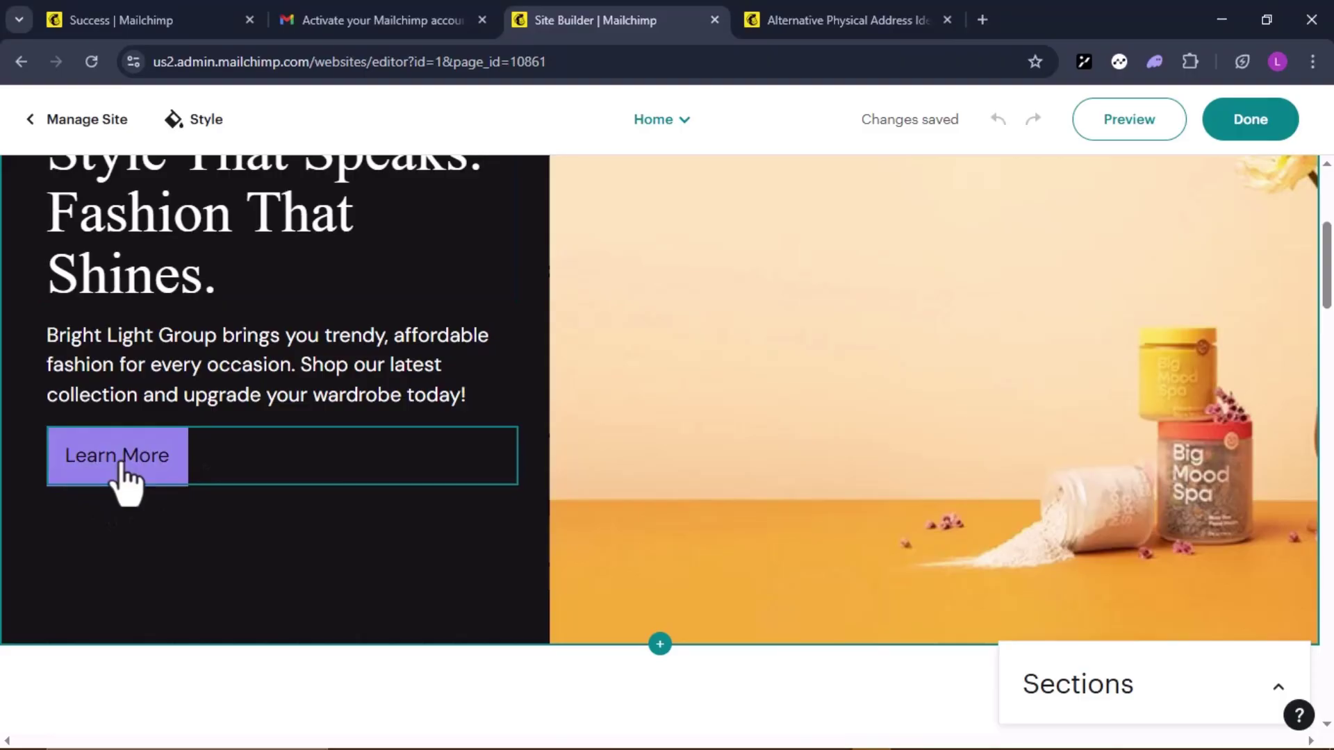
click(121, 462)
key(ctrl+BackSpace)
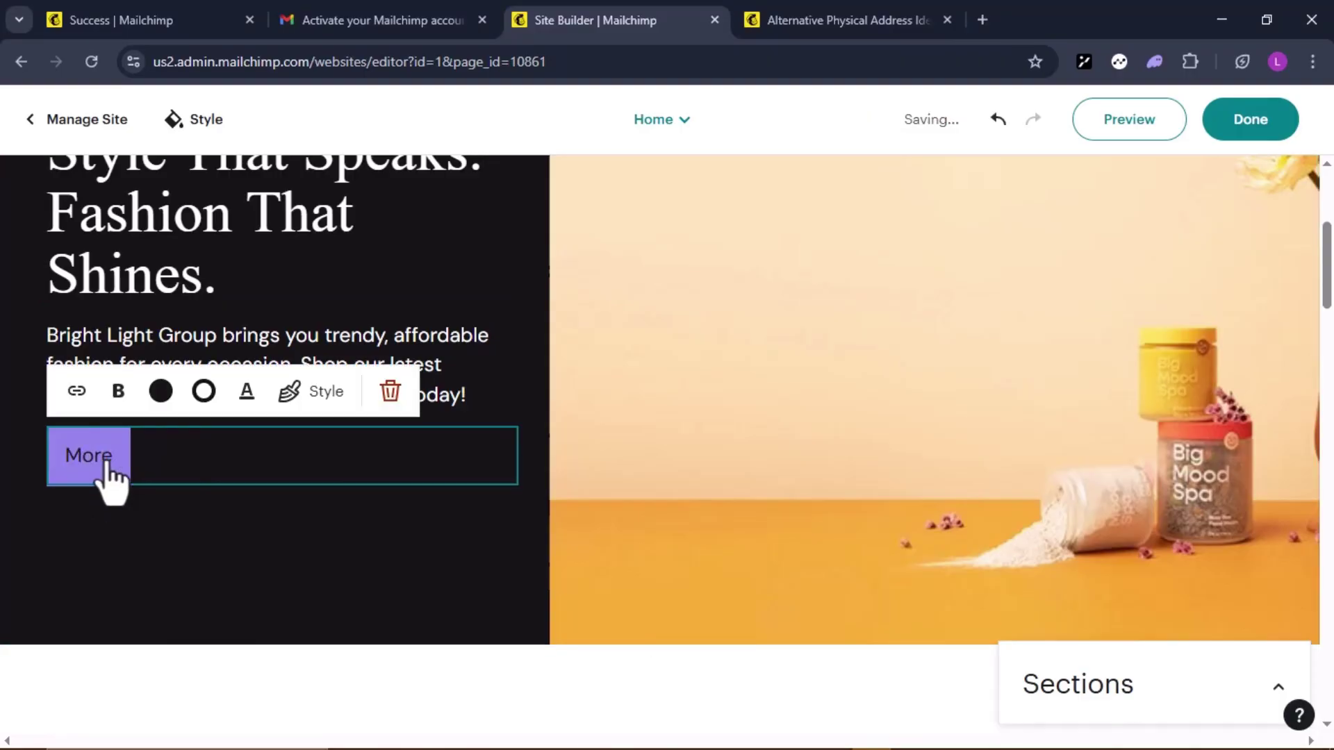
text(Sh)
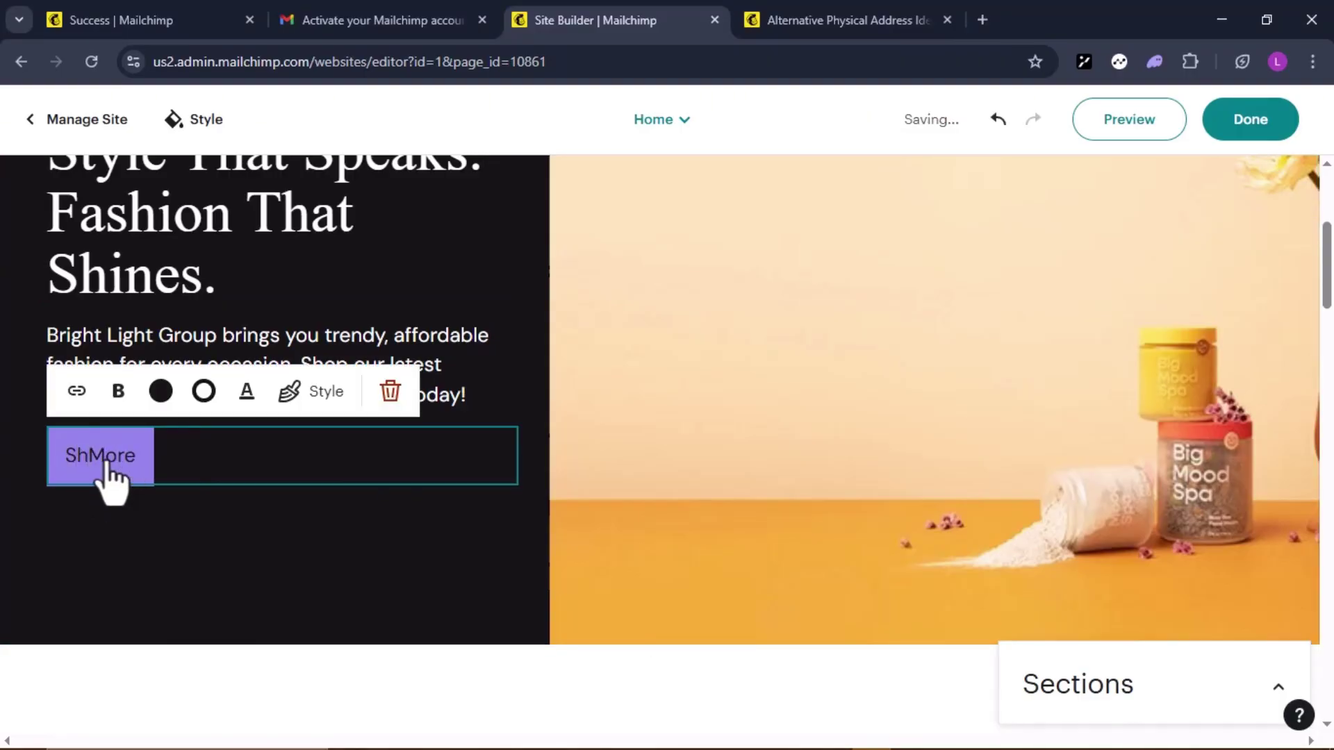
text(op Now)
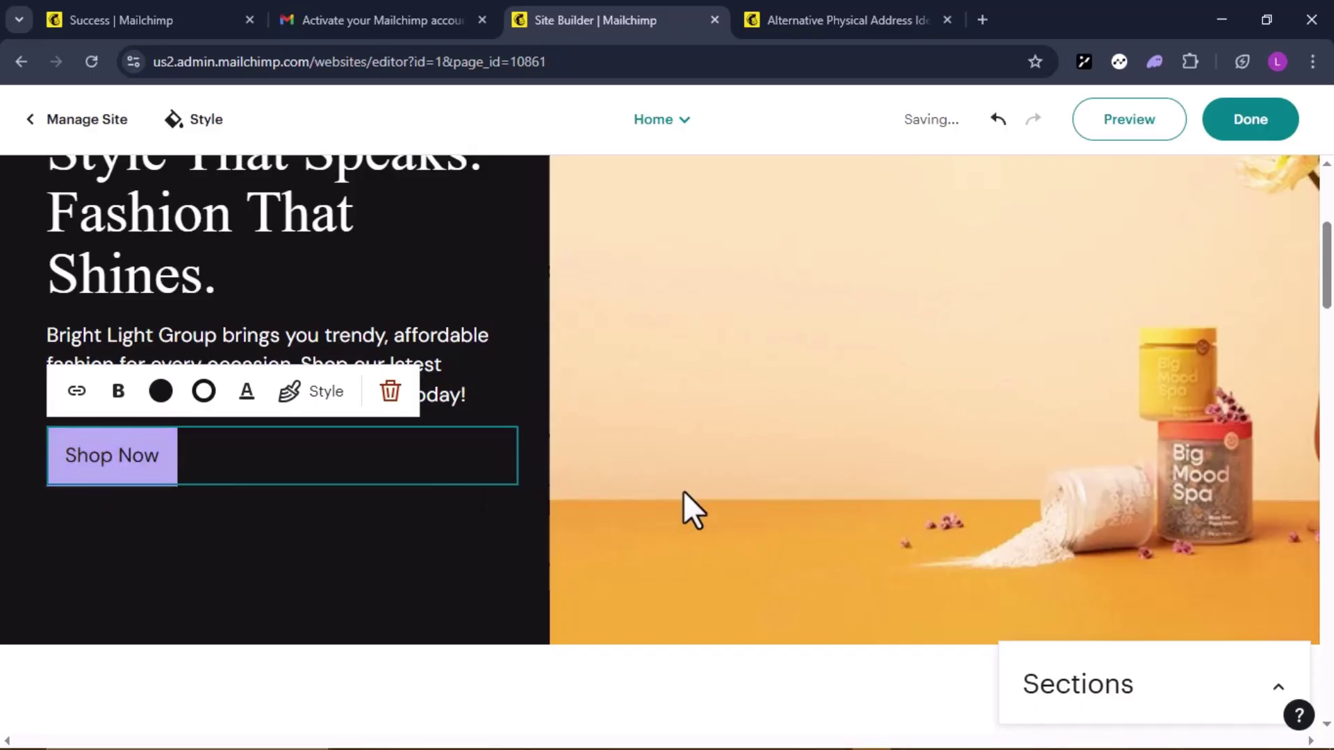
scroll(682, 490, up, 1)
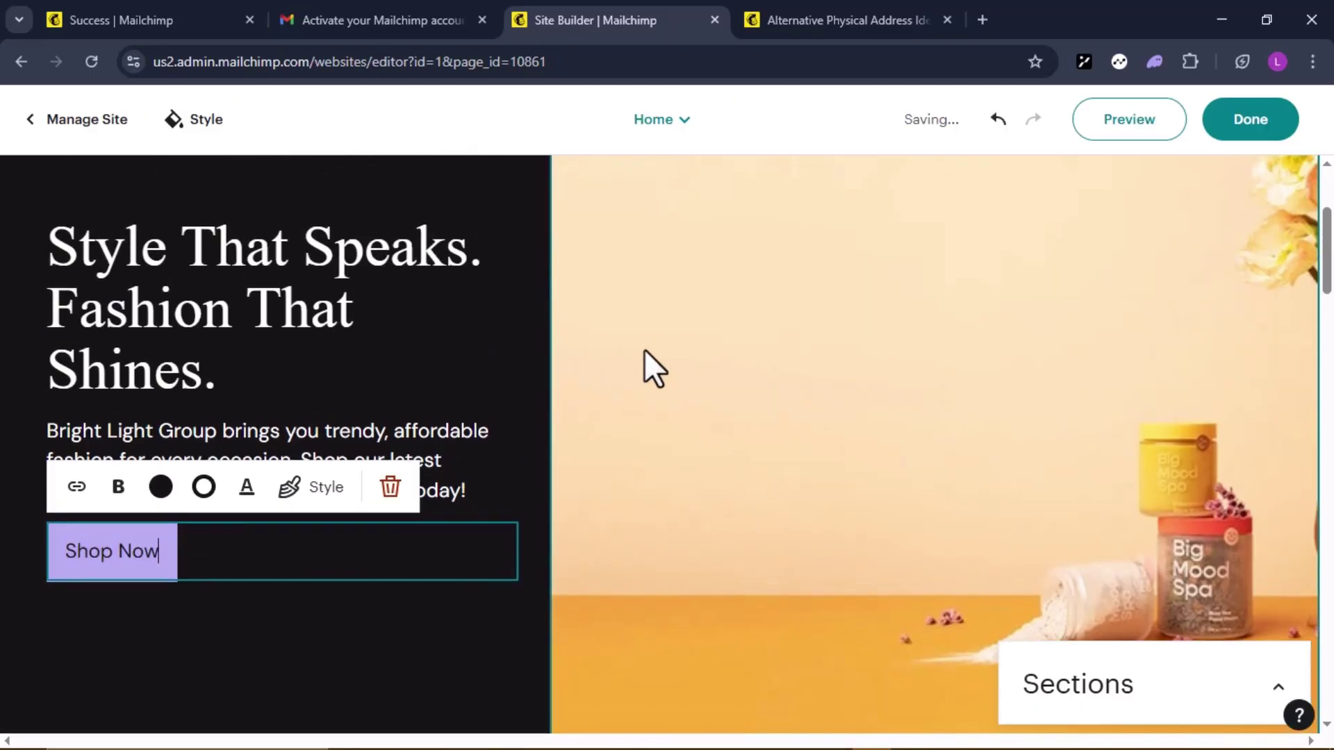
Step: Add a new page to the site from the About template, previewing the Contact template before settling on About
click(52, 121)
click(76, 236)
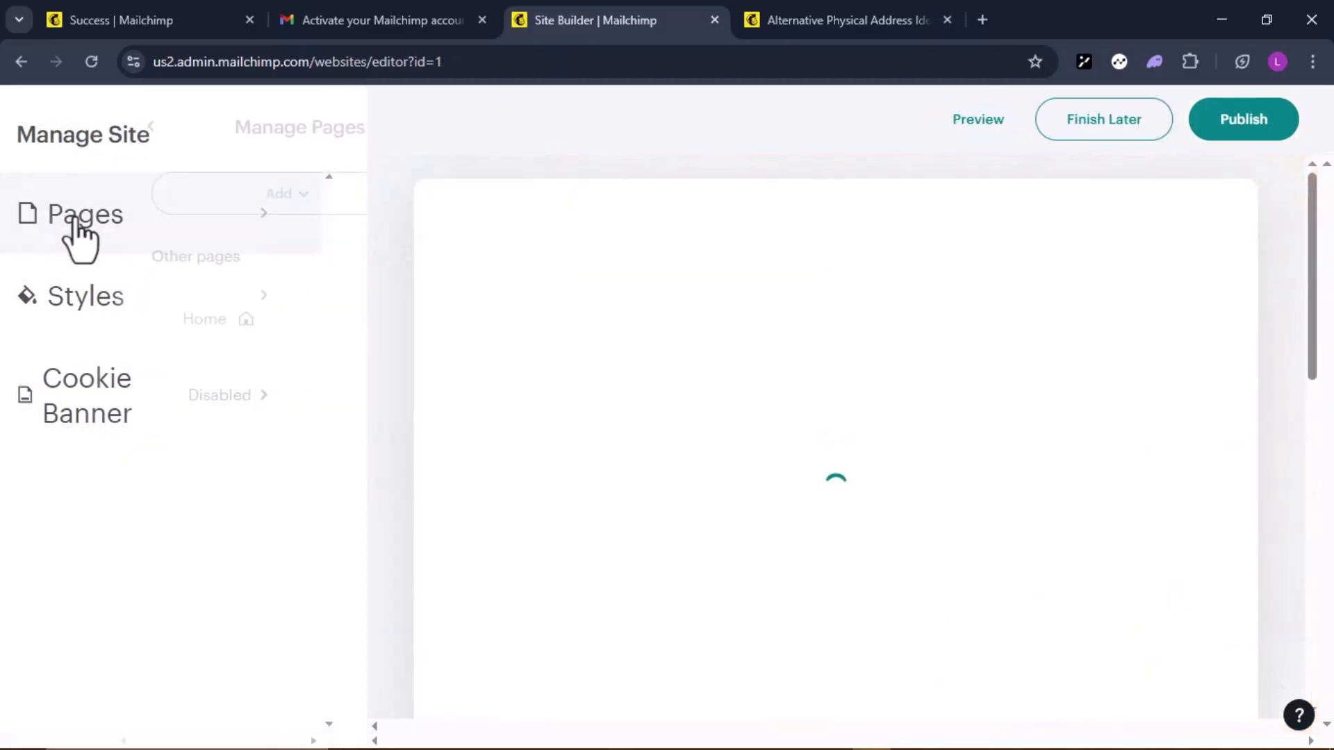
click(148, 198)
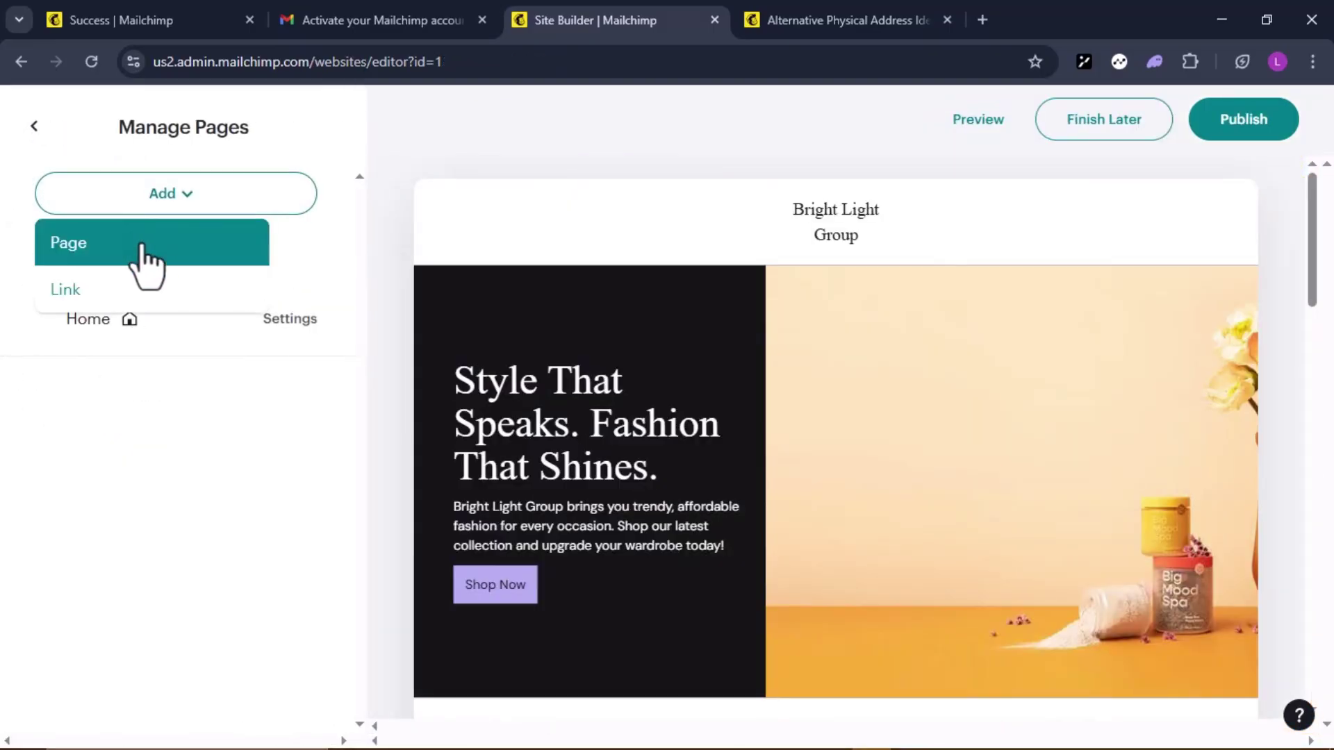
click(144, 245)
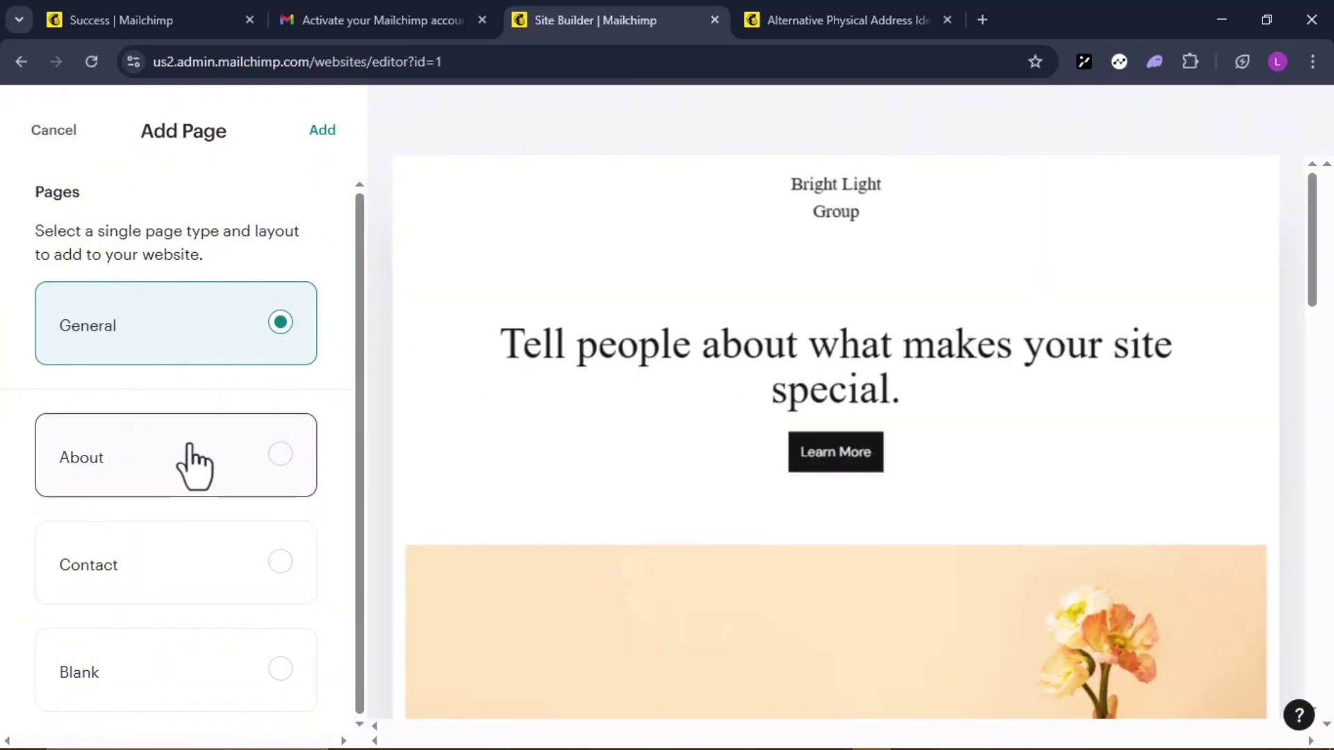
click(285, 462)
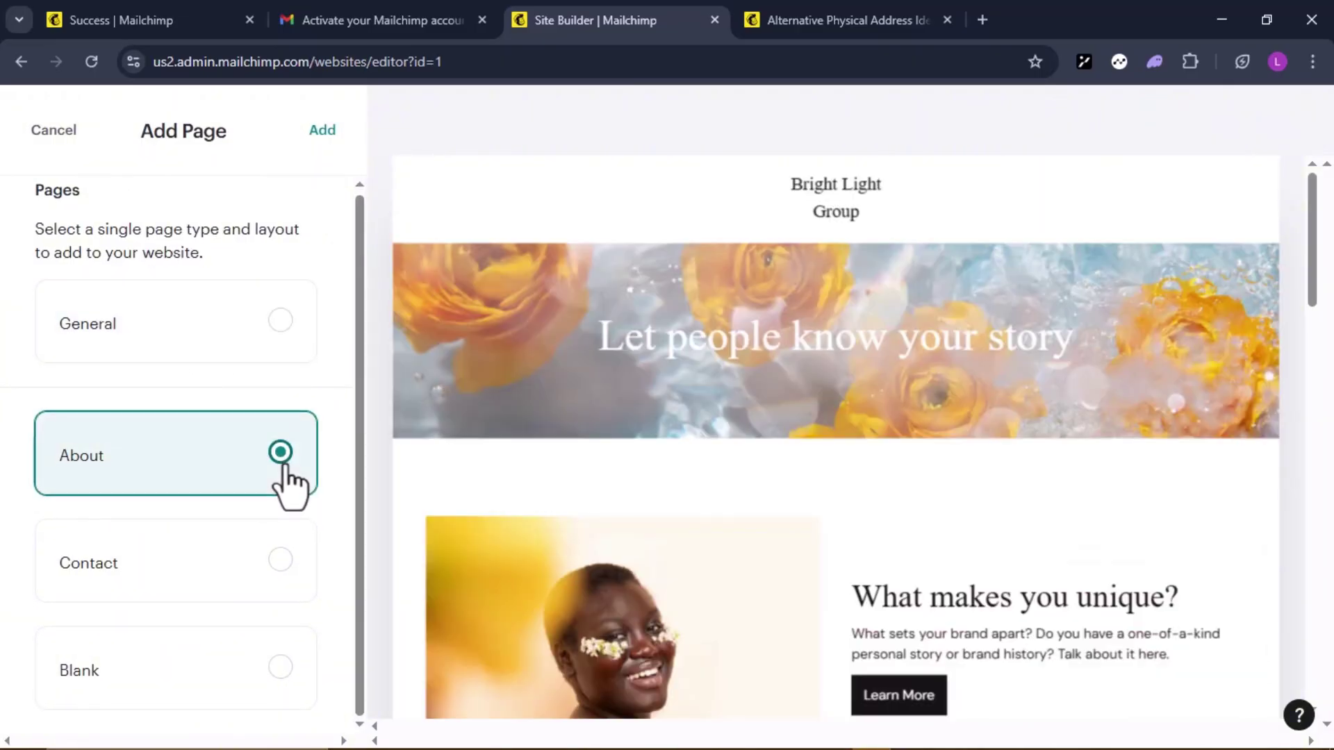
click(287, 564)
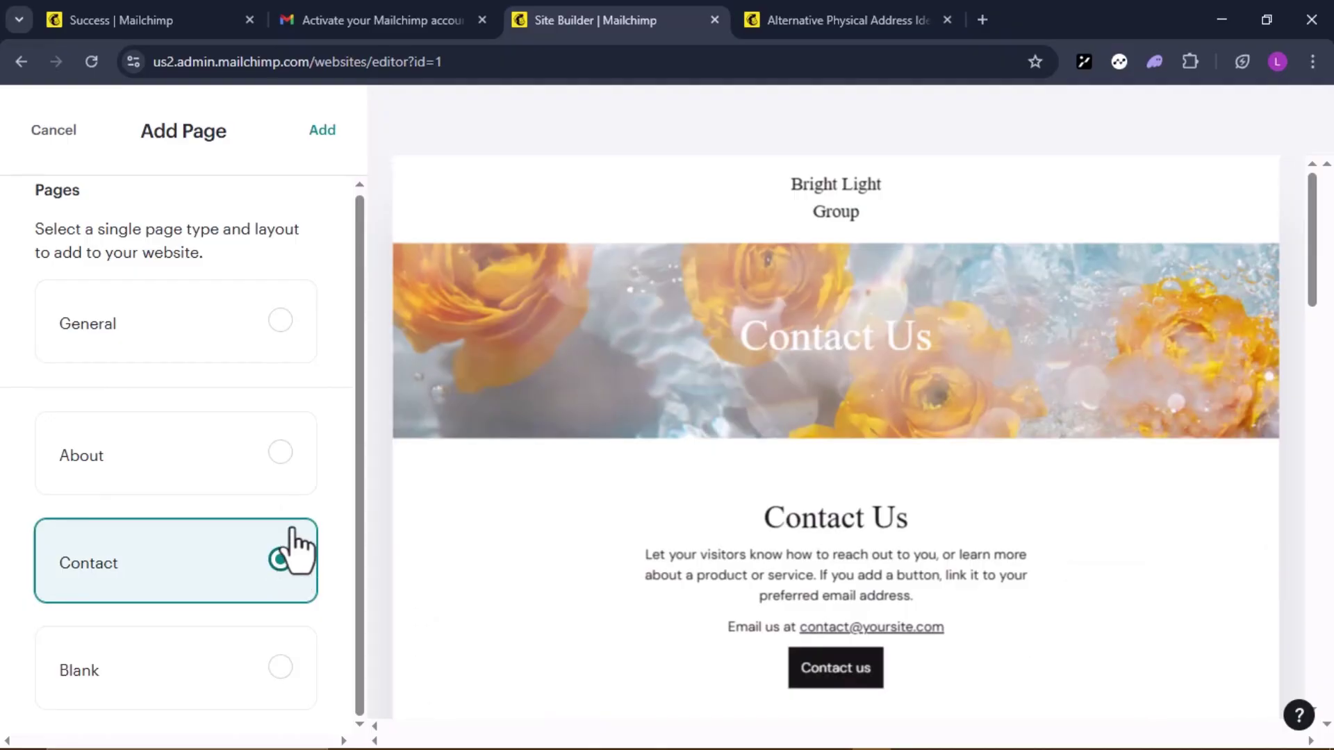
click(277, 455)
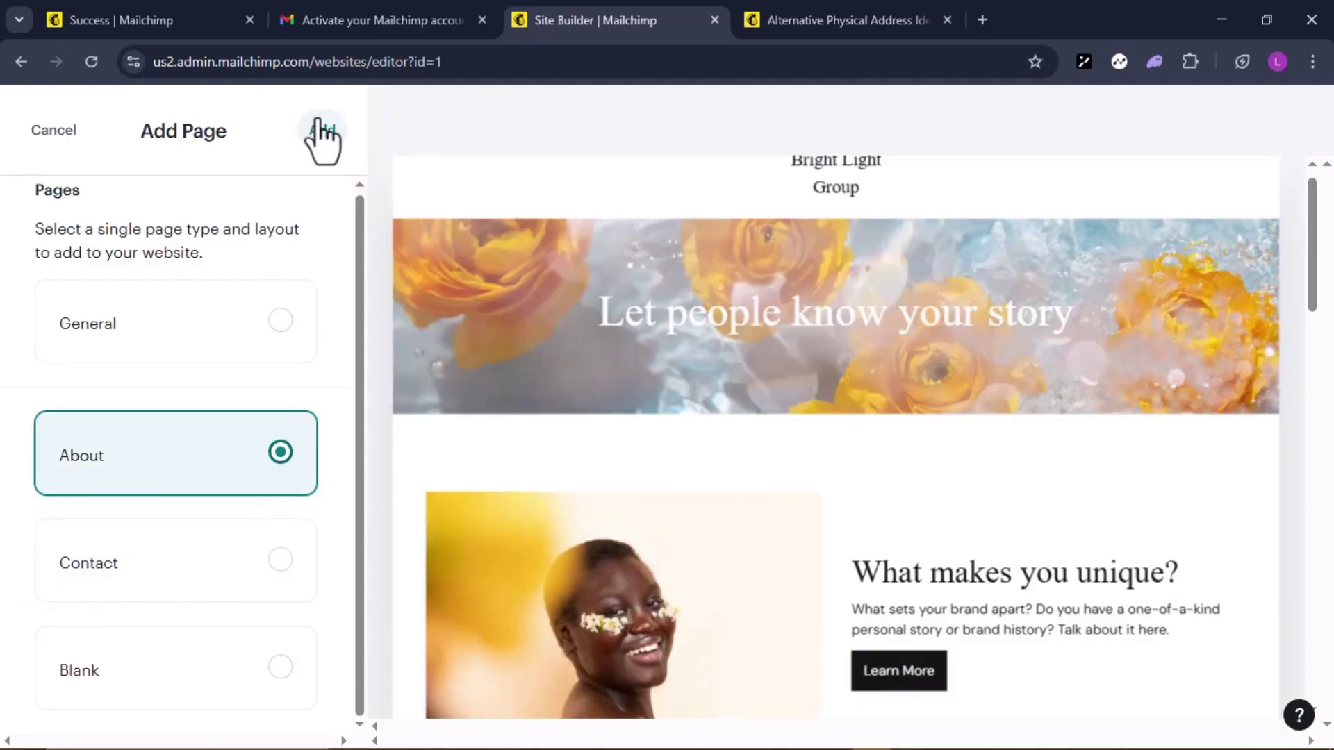
click(318, 129)
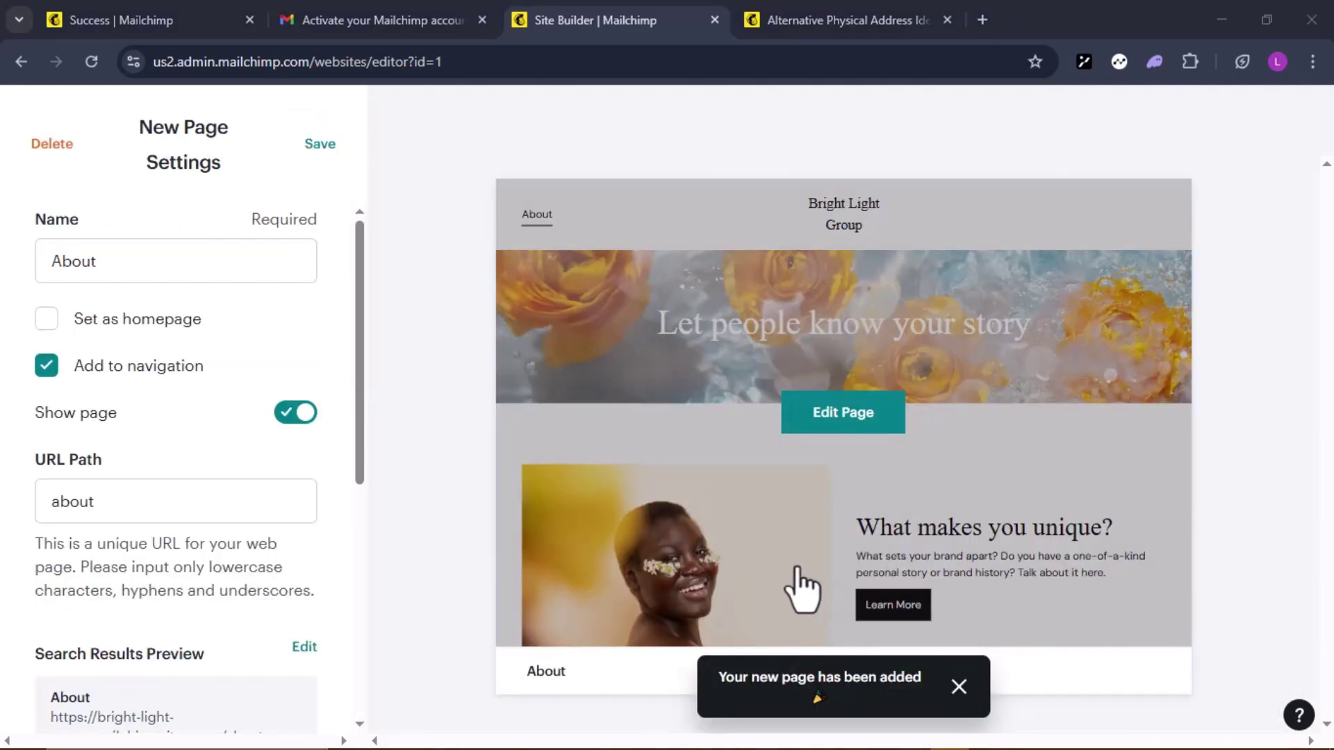
Step: Edit the About page, replacing the header title with "Who We Are" and the banner heading with the brand statement about confidence, elegance, and affordability
click(800, 422)
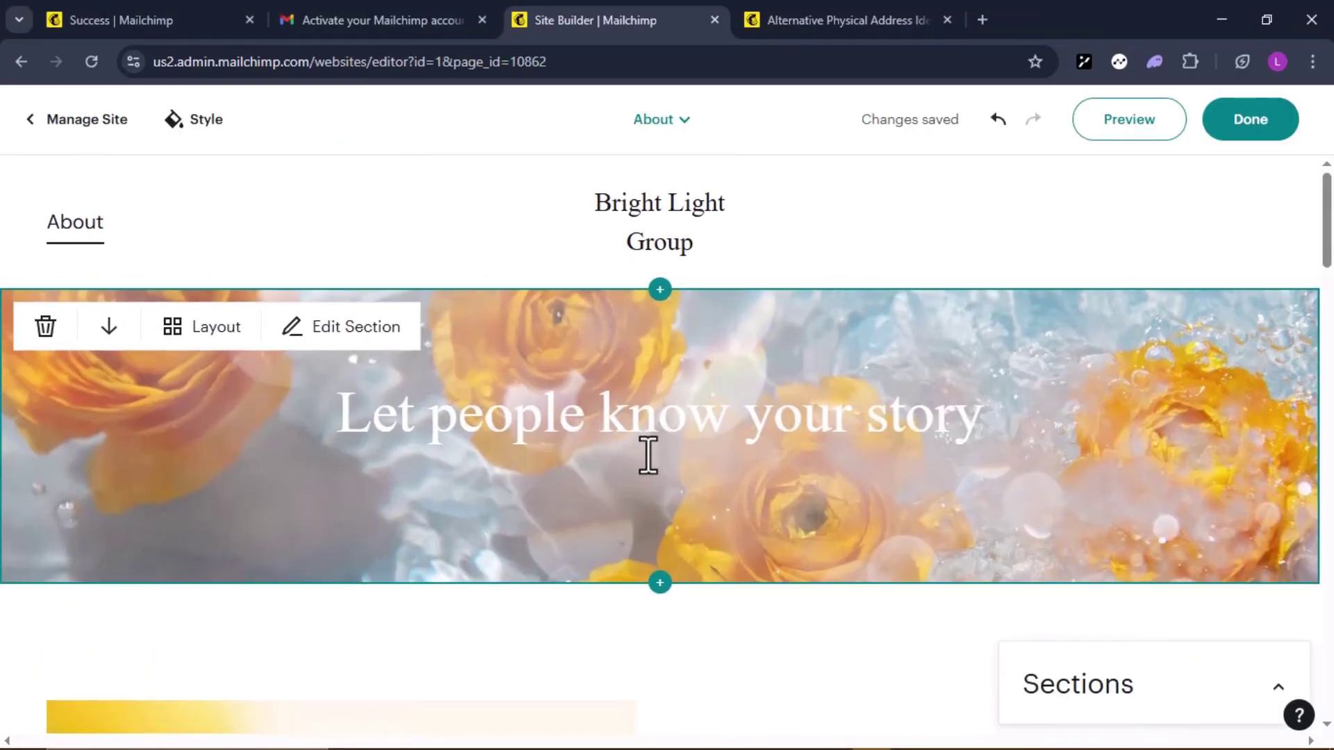
click(628, 202)
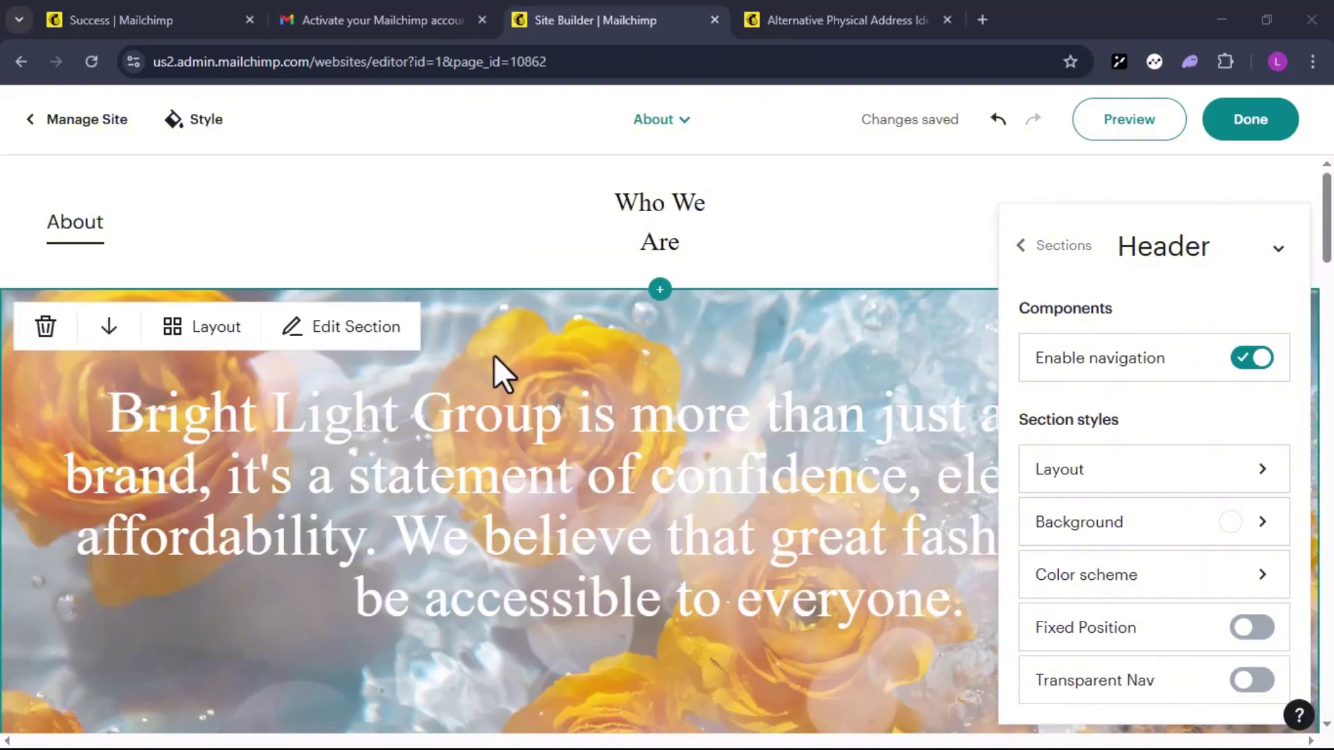
Step: Check the layouts of the About page's banner text section and apply the grey color scheme with black text and a black button
click(202, 326)
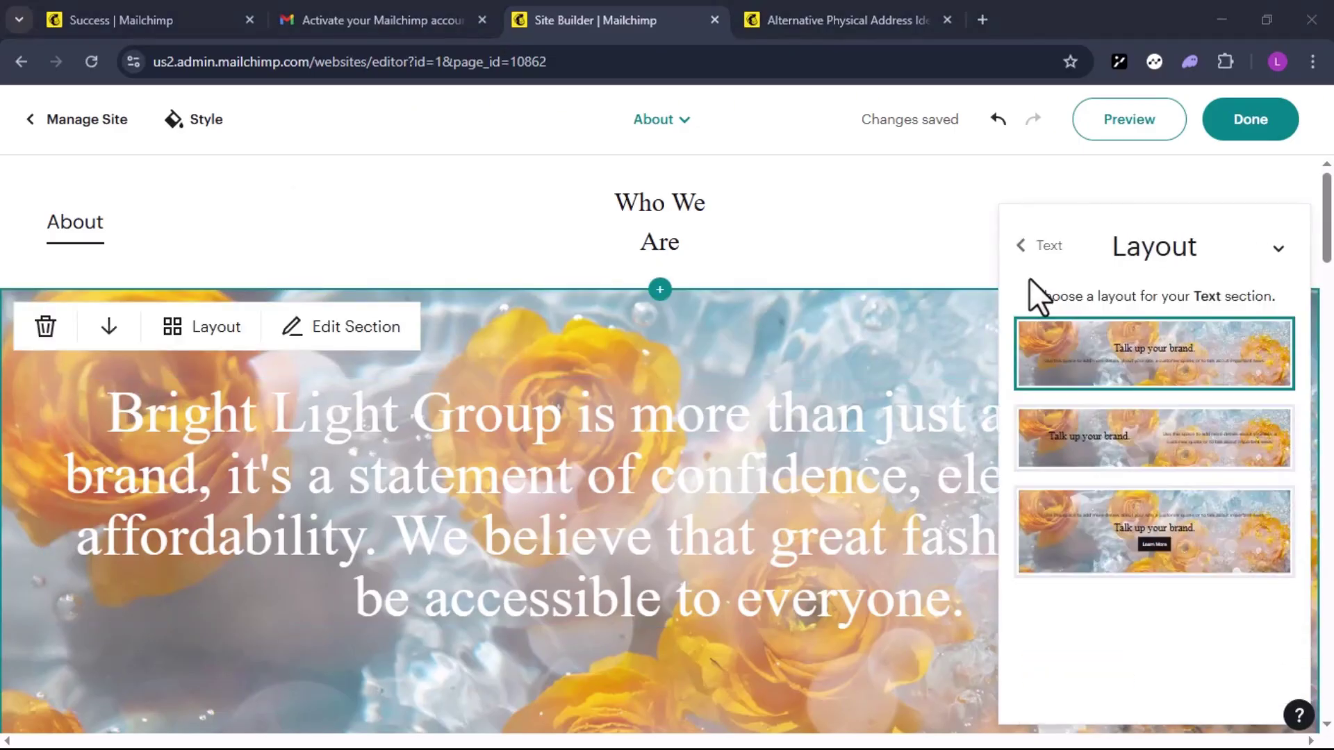
click(1036, 248)
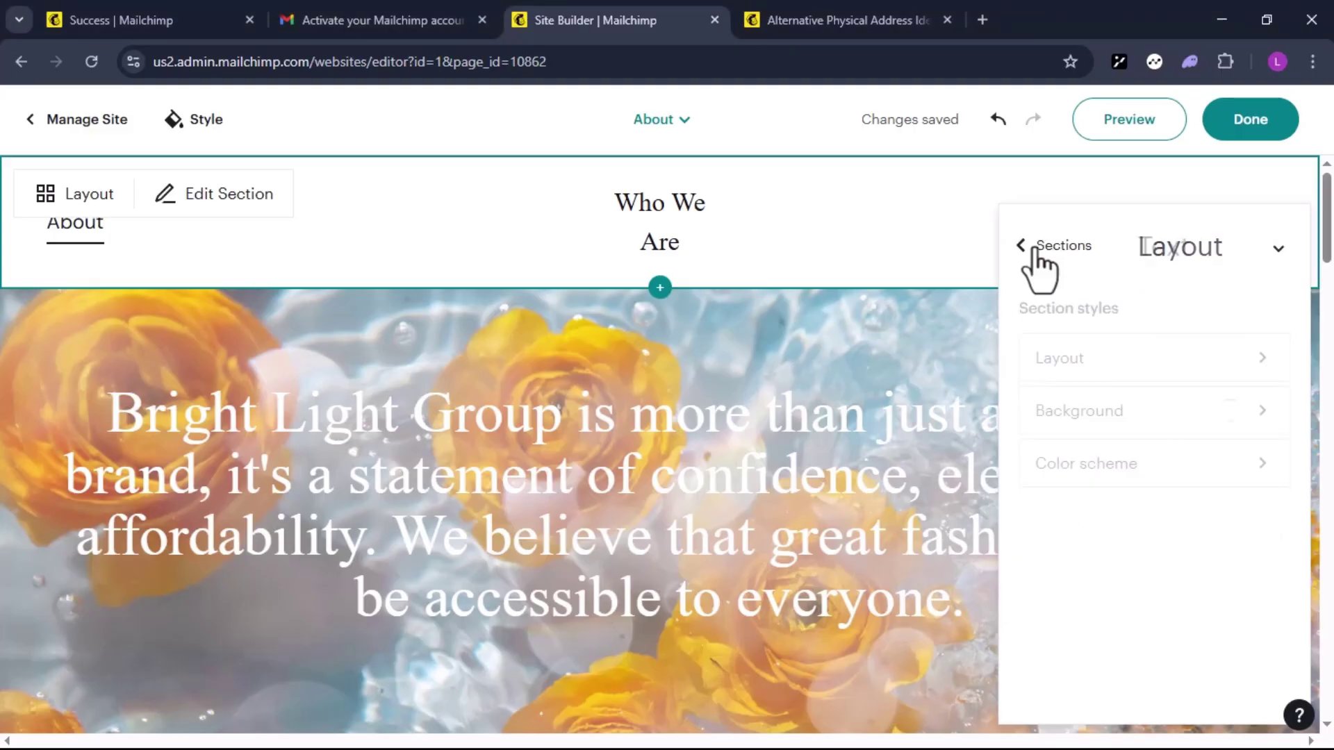
click(1129, 463)
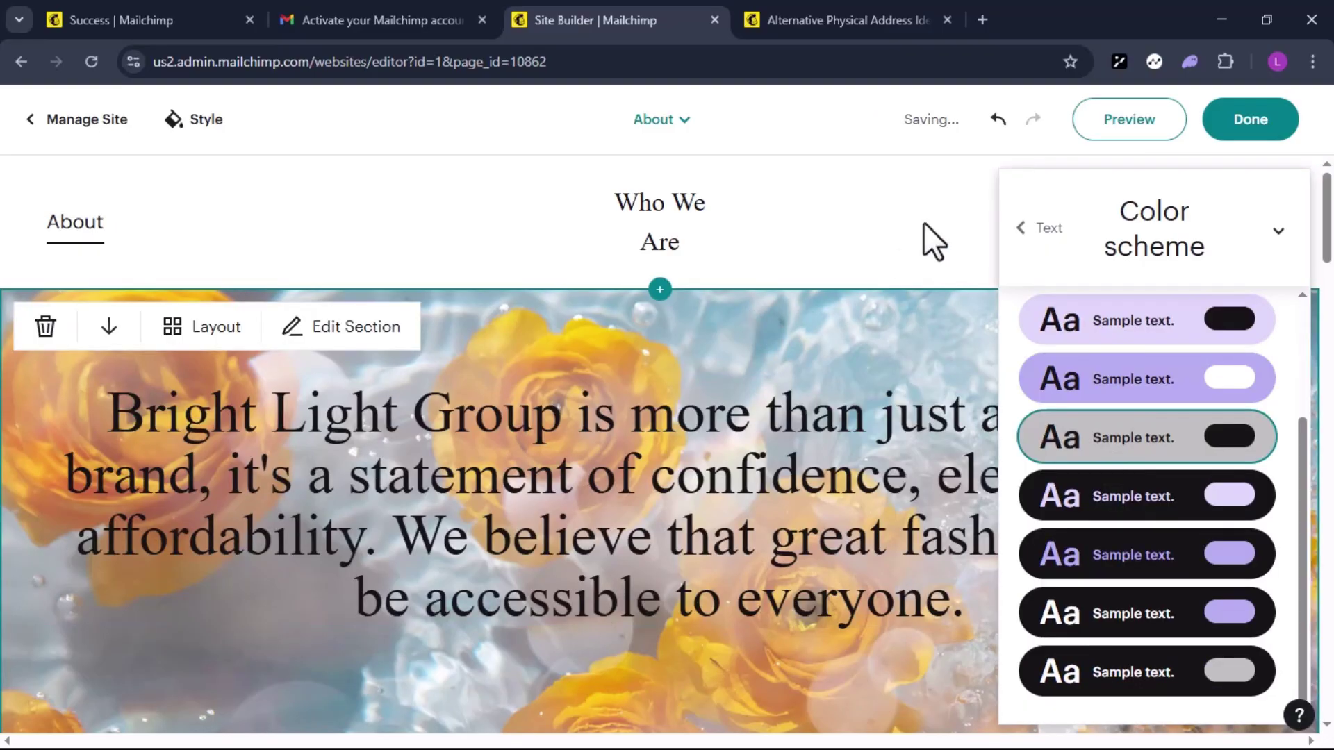
click(903, 206)
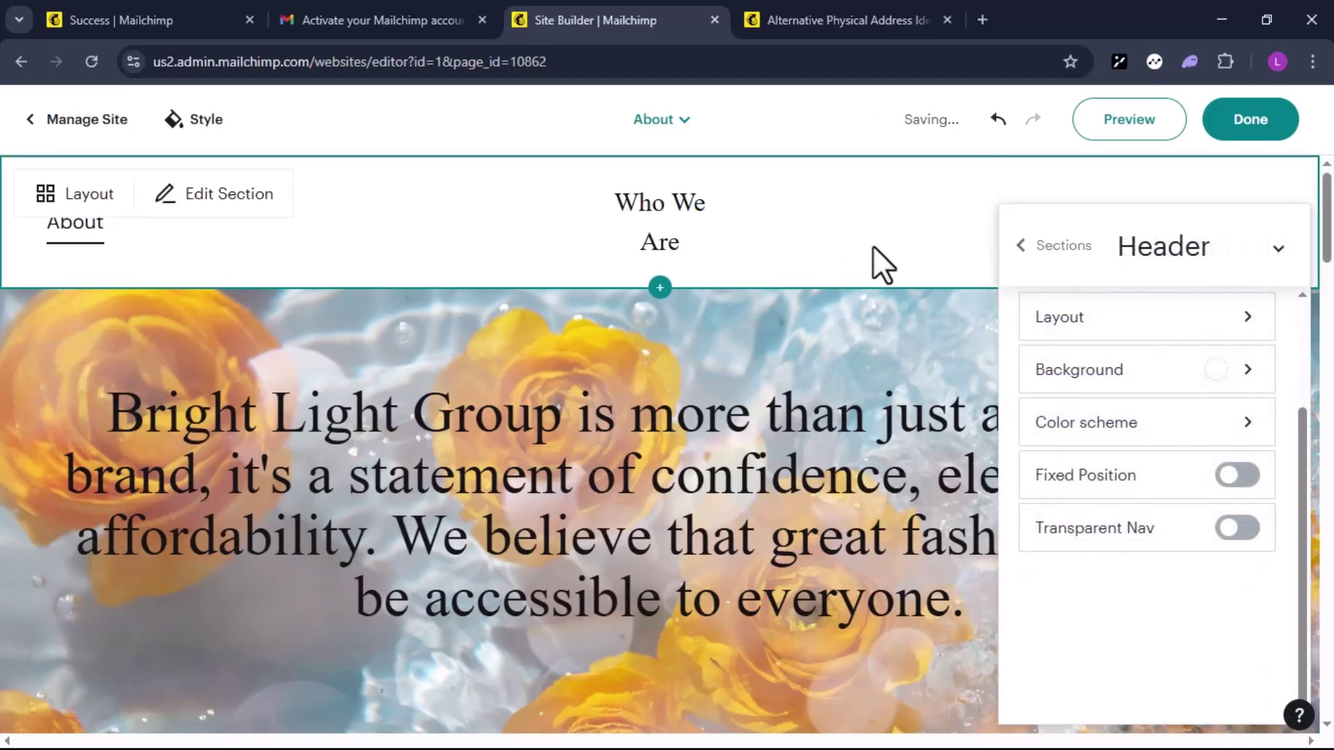
click(811, 332)
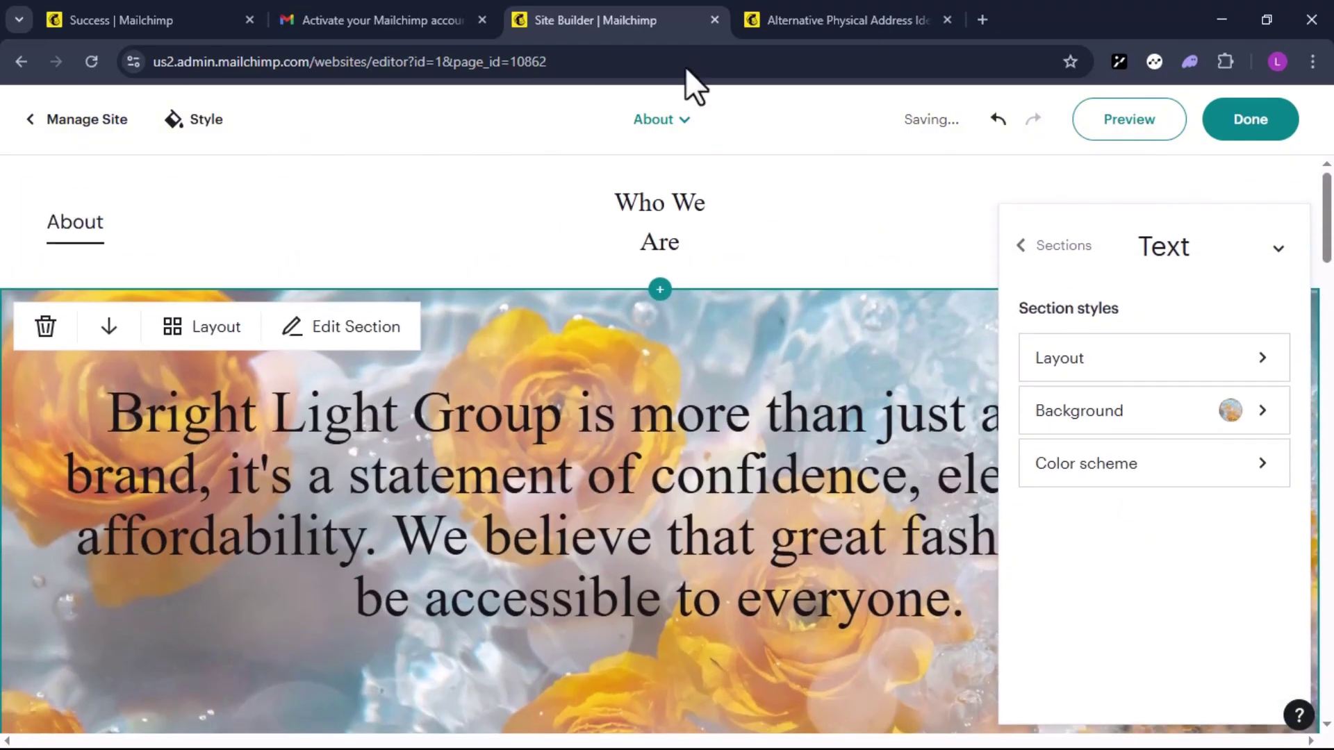
Step: Compare the Heading 2 and Heading 3 styles on the About page's banner text and settle on Heading 3
click(403, 483)
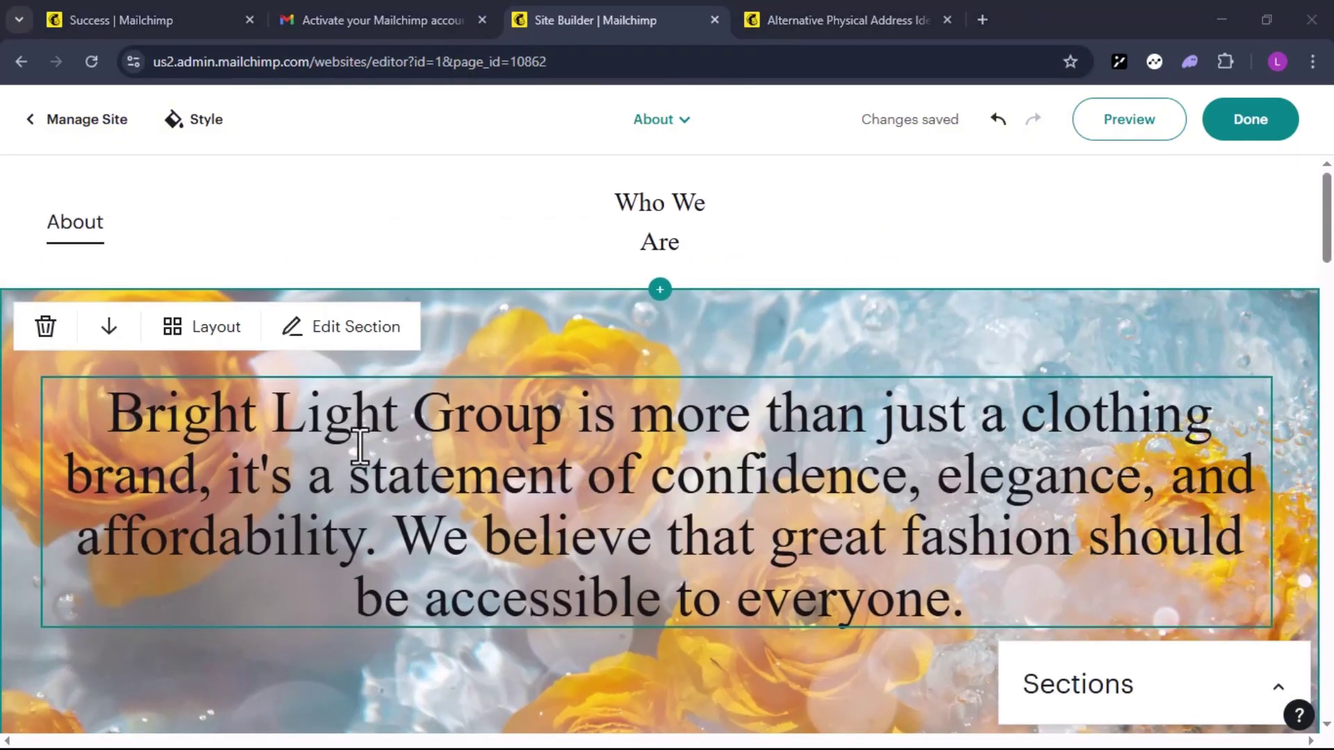
click(359, 410)
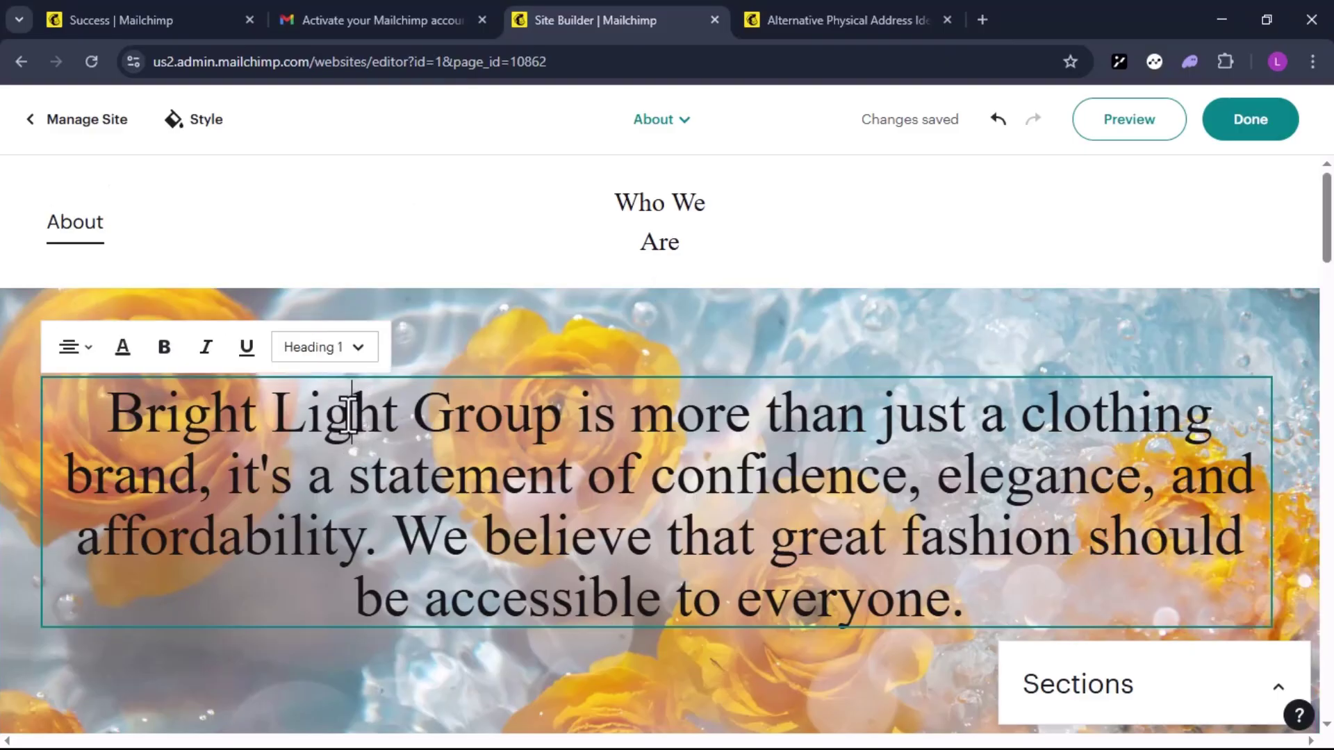
click(357, 349)
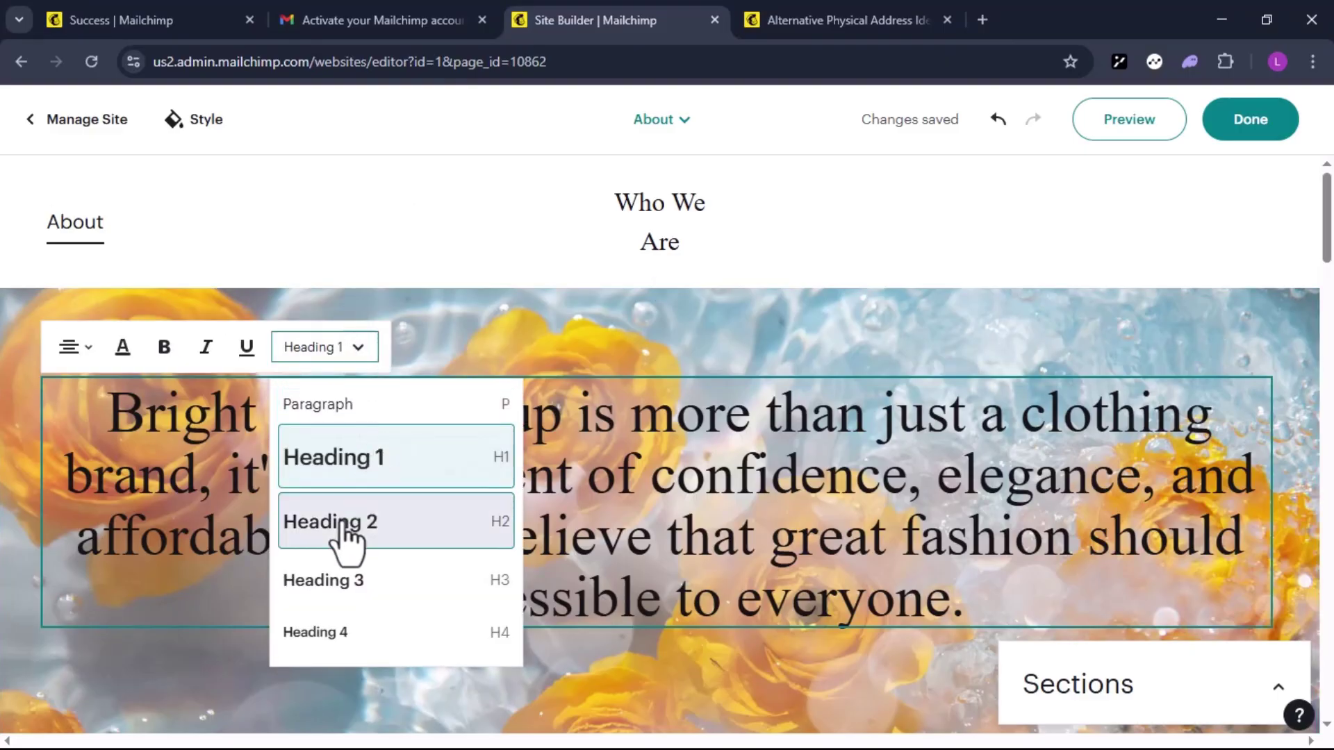
click(346, 528)
click(354, 583)
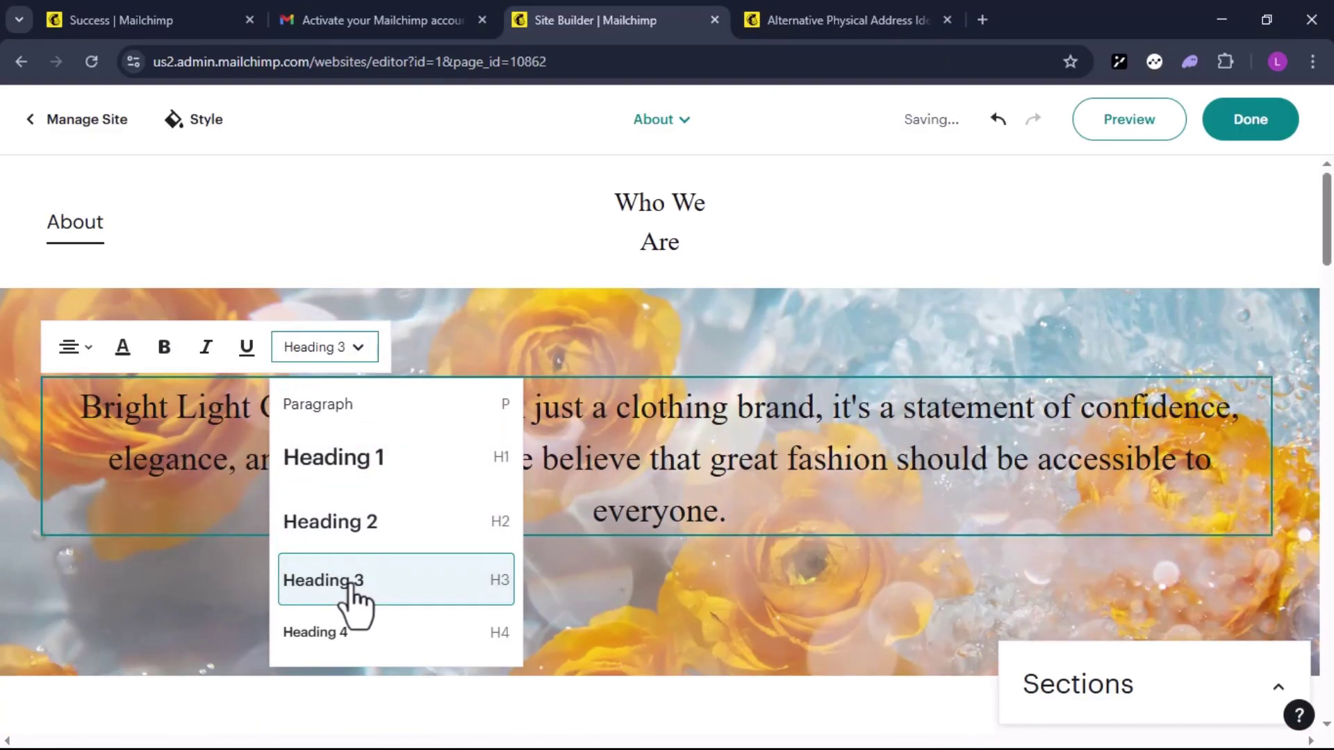
click(381, 523)
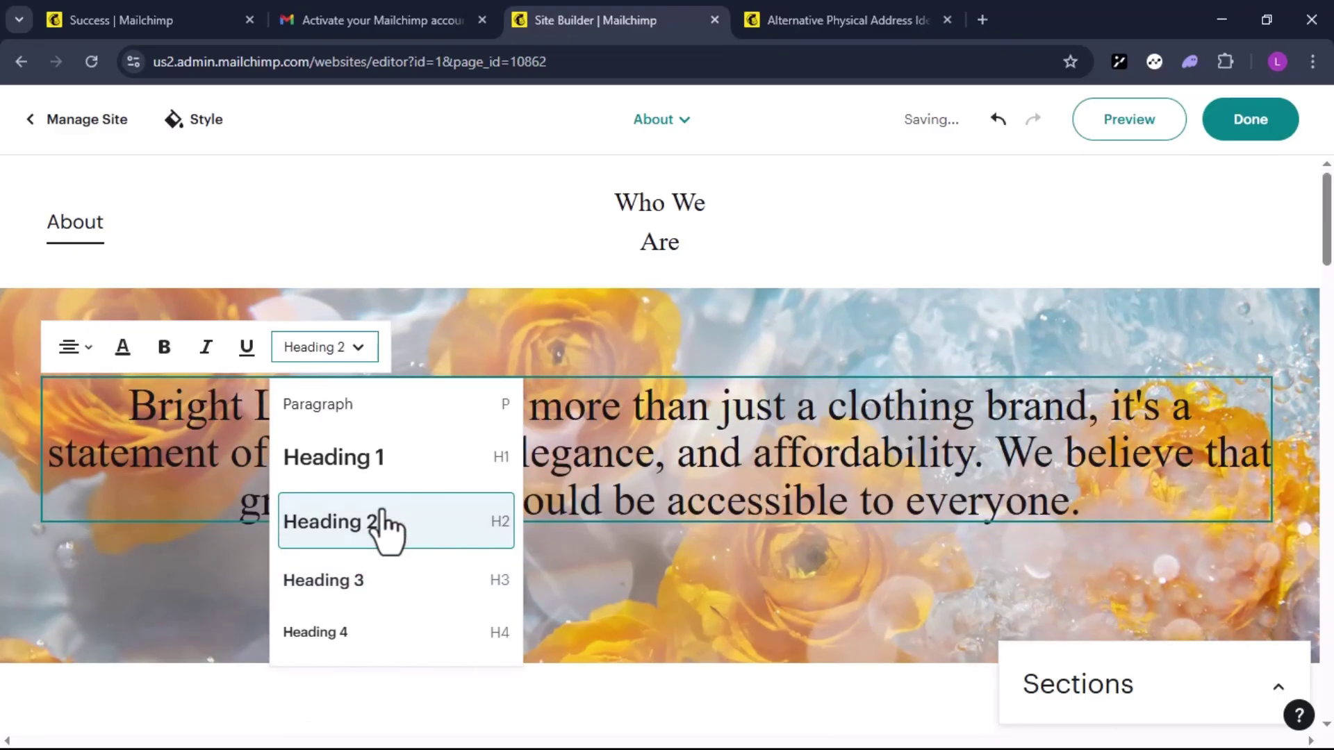
click(357, 587)
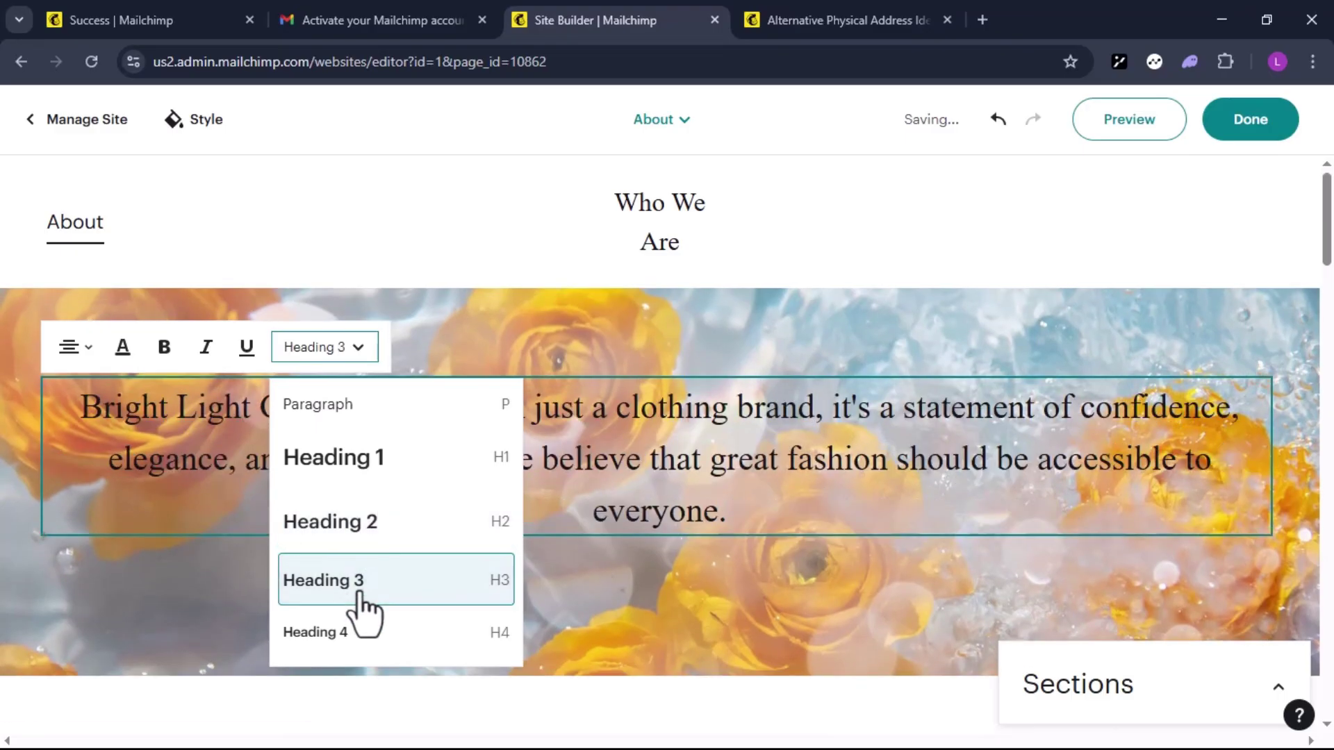
click(494, 311)
scroll(633, 434, down, 1)
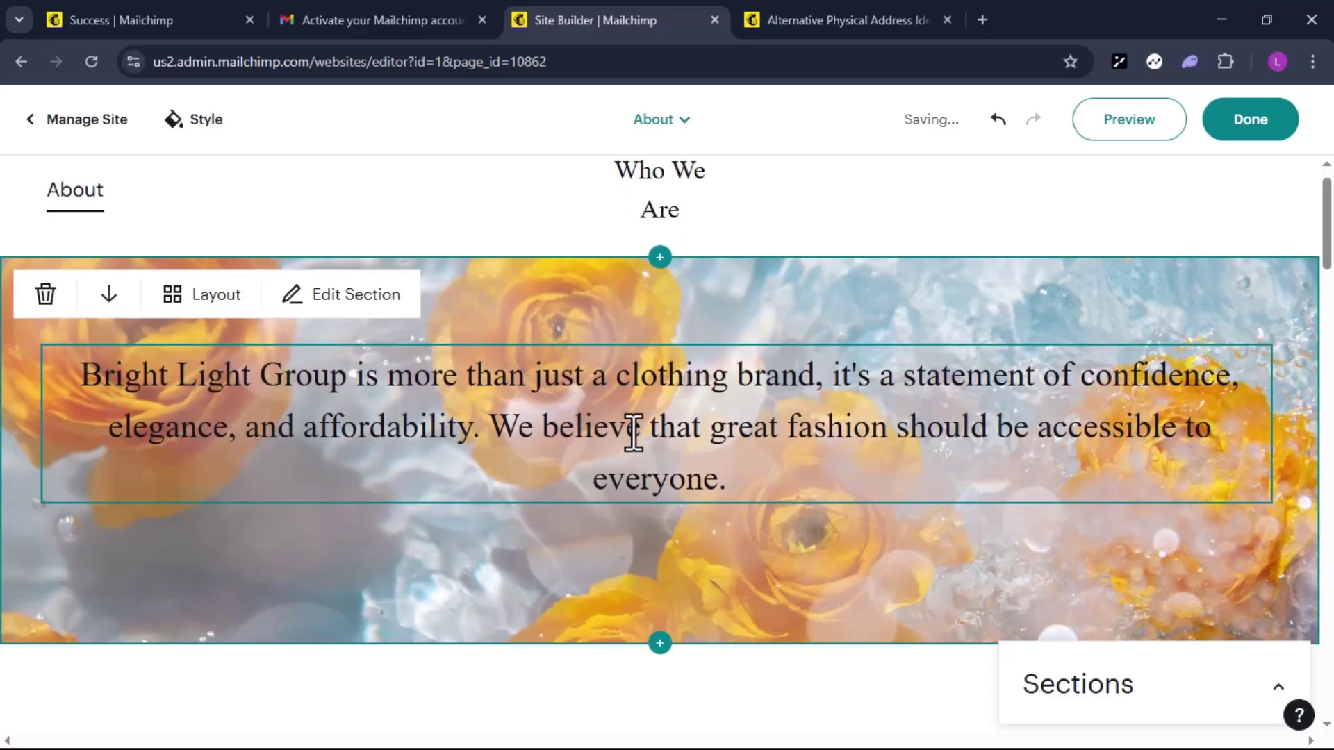
scroll(632, 434, down, 1)
scroll(633, 435, up, 1)
key(ctrl+z)
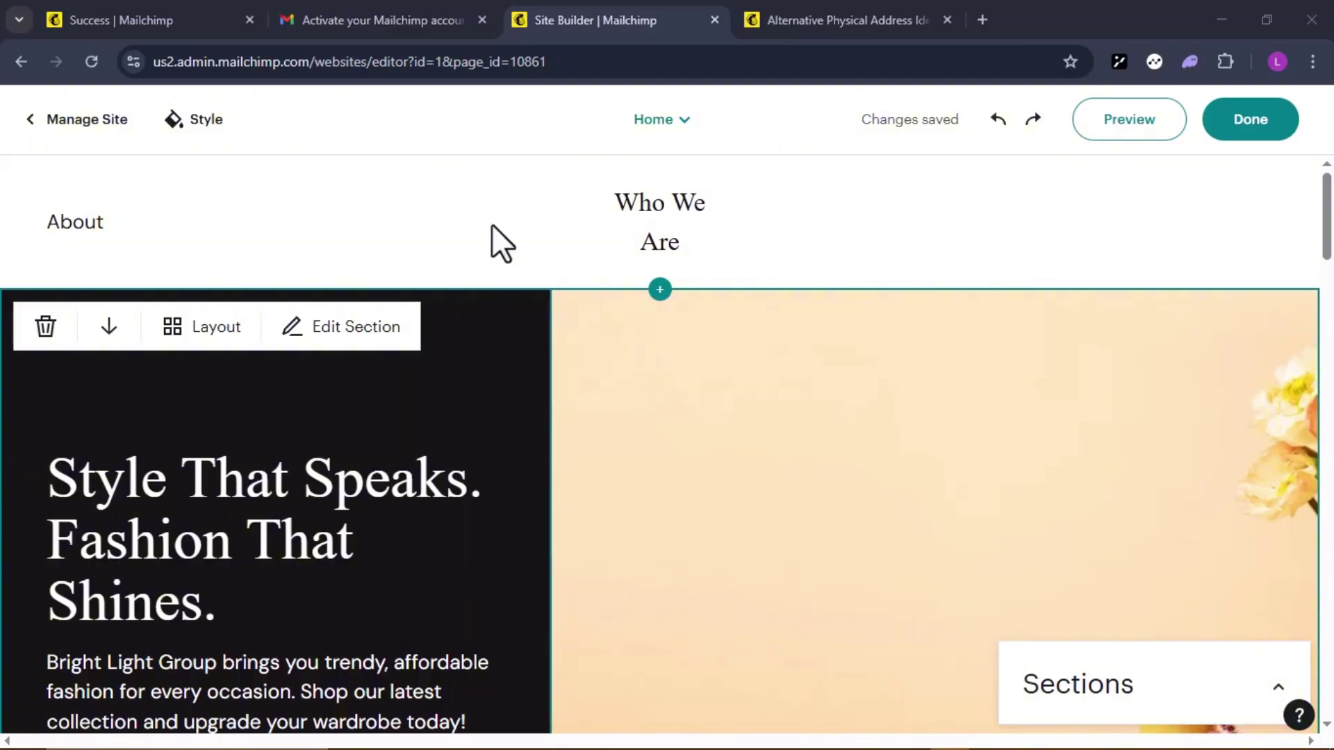
Step: Examine the site's style themes, from Classic and Modern to Florentine, Refined and Versatile, without selecting a different one
click(177, 131)
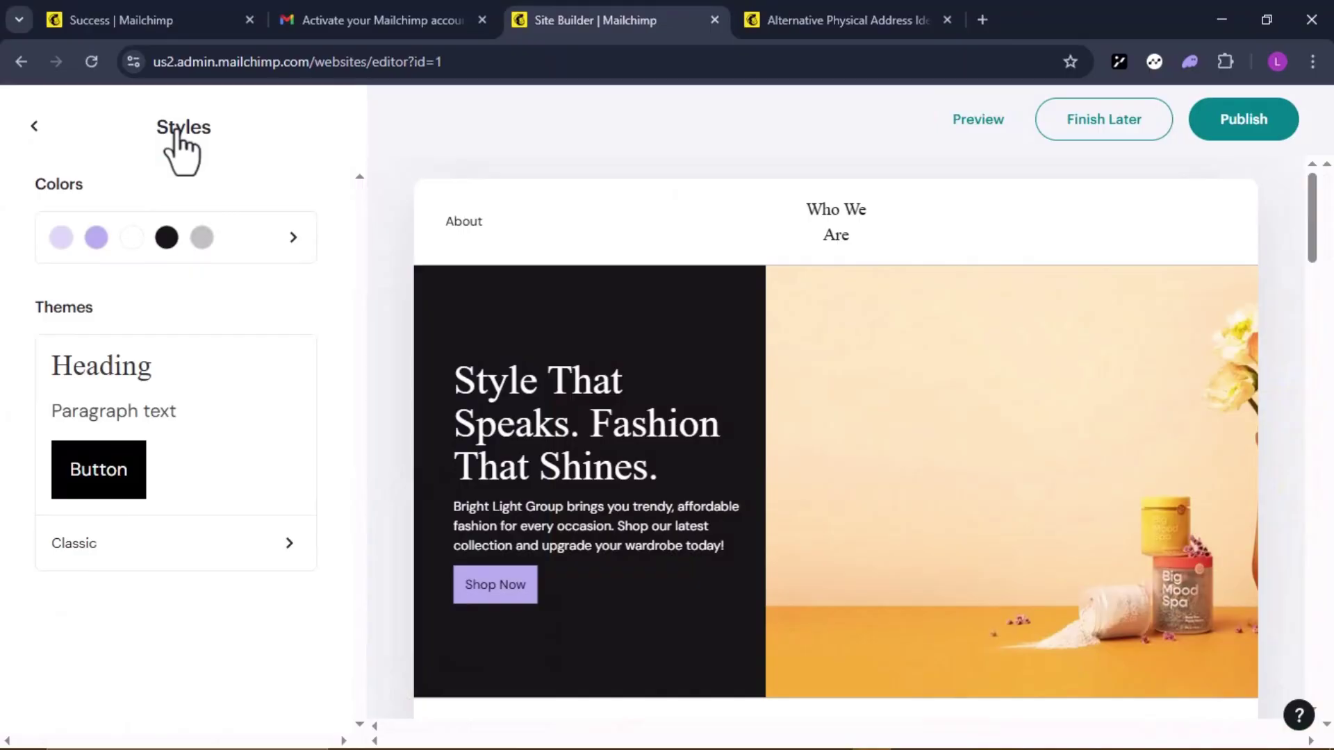
click(205, 566)
scroll(205, 566, down, 5)
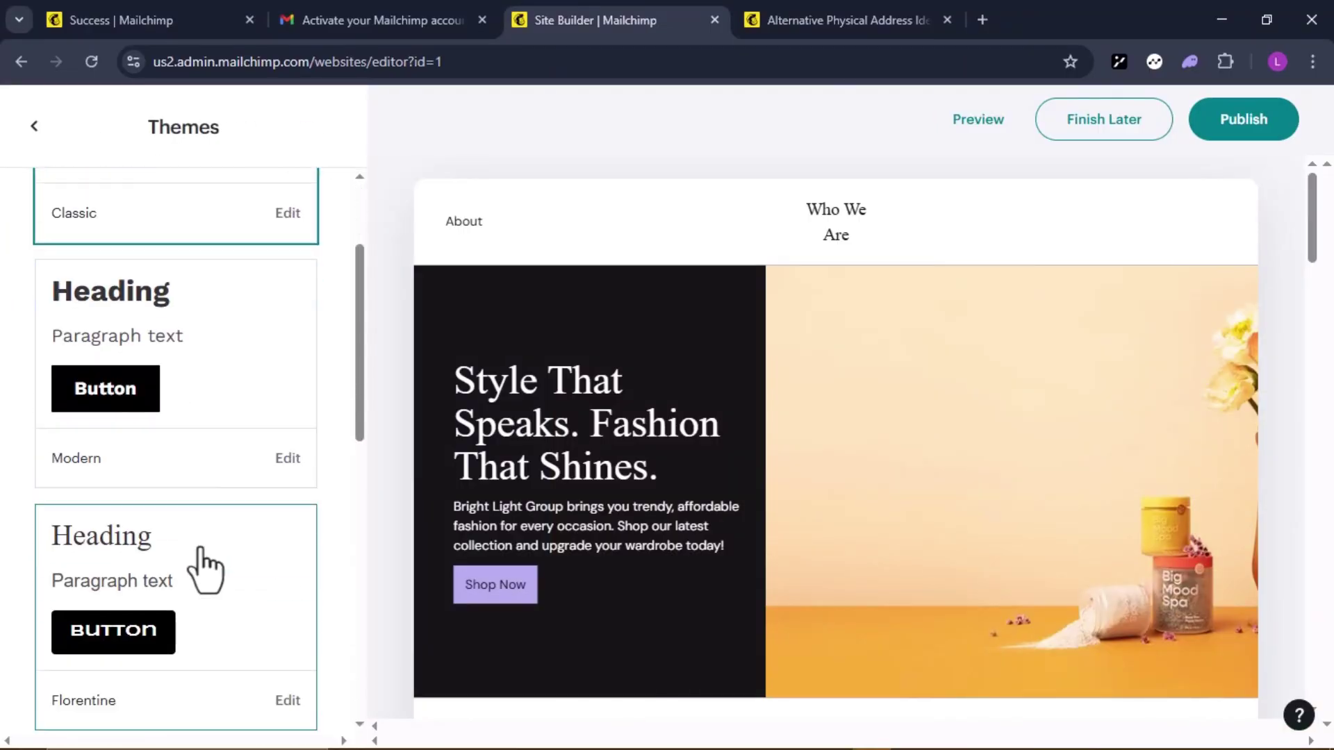
scroll(205, 566, down, 3)
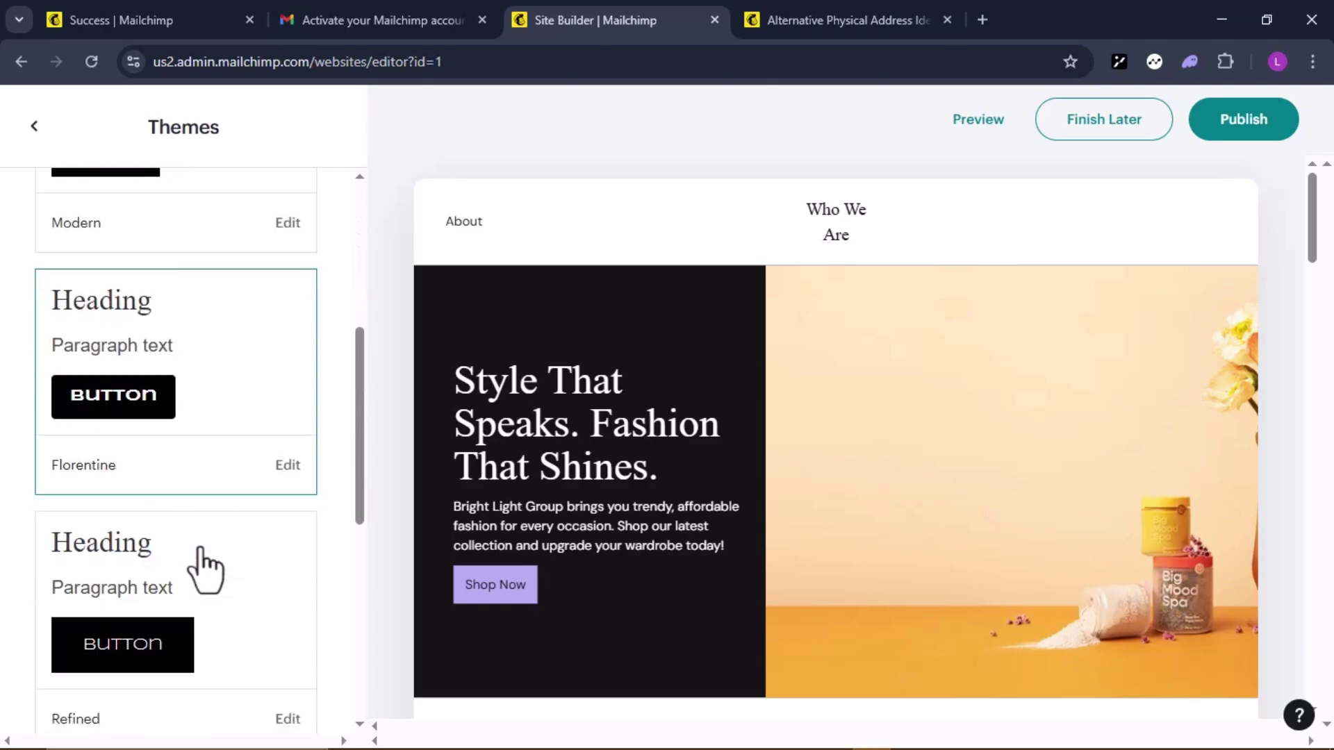
scroll(205, 566, down, 3)
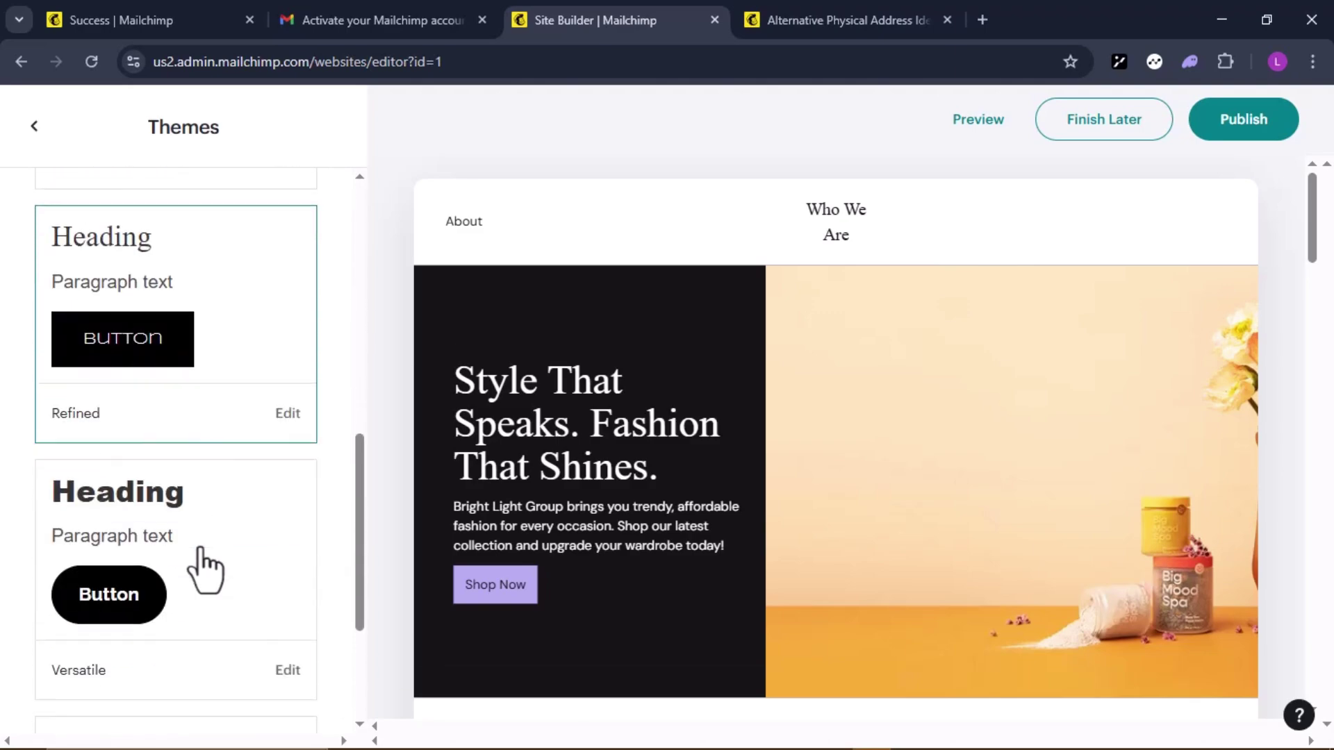
scroll(205, 566, up, 10)
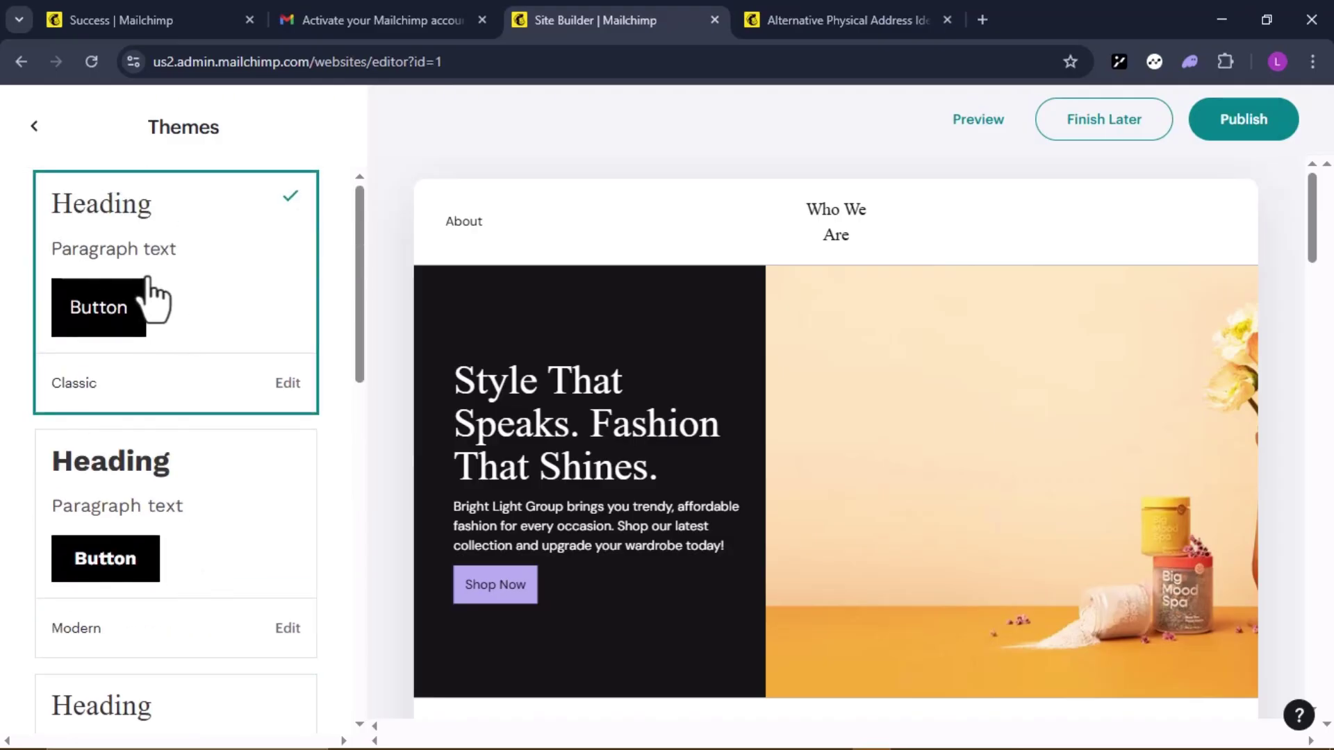
Step: Return to the site overview and examine the Home and About page previews down to the placeholder for adding a page
click(31, 128)
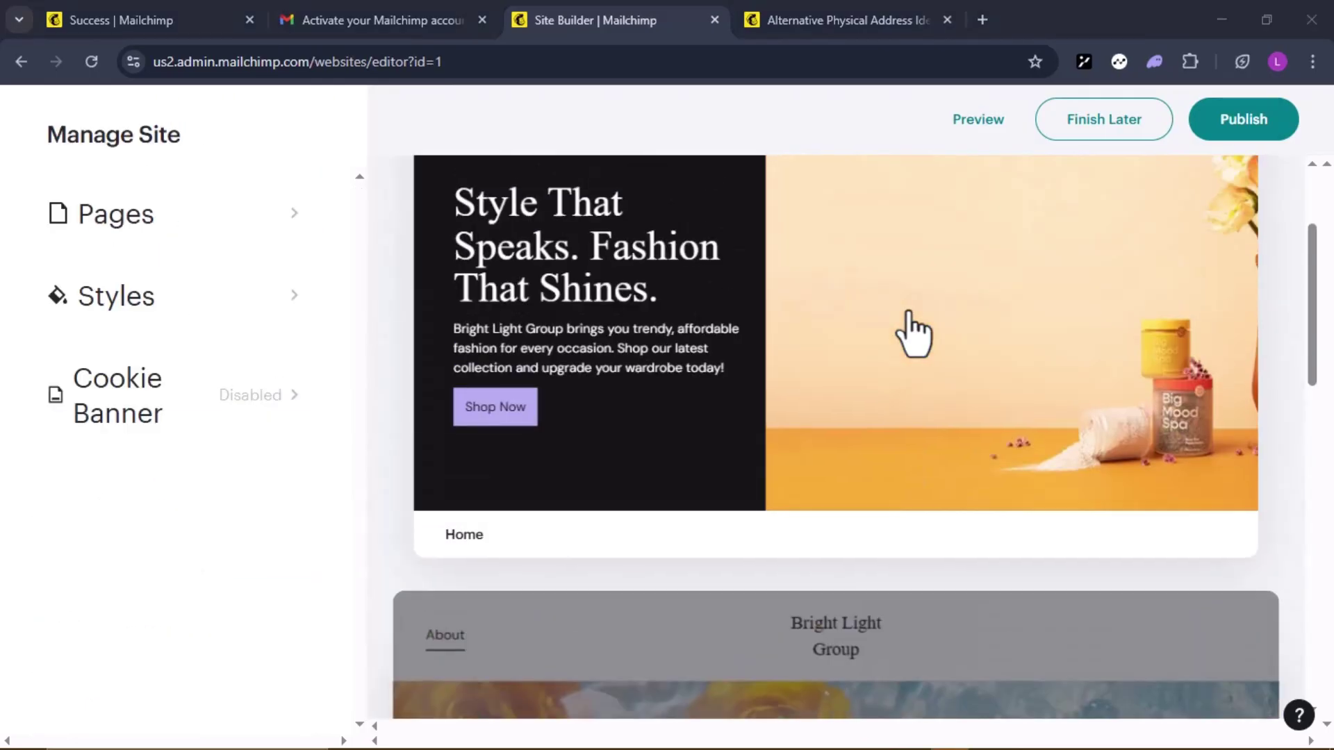
scroll(823, 458, down, 15)
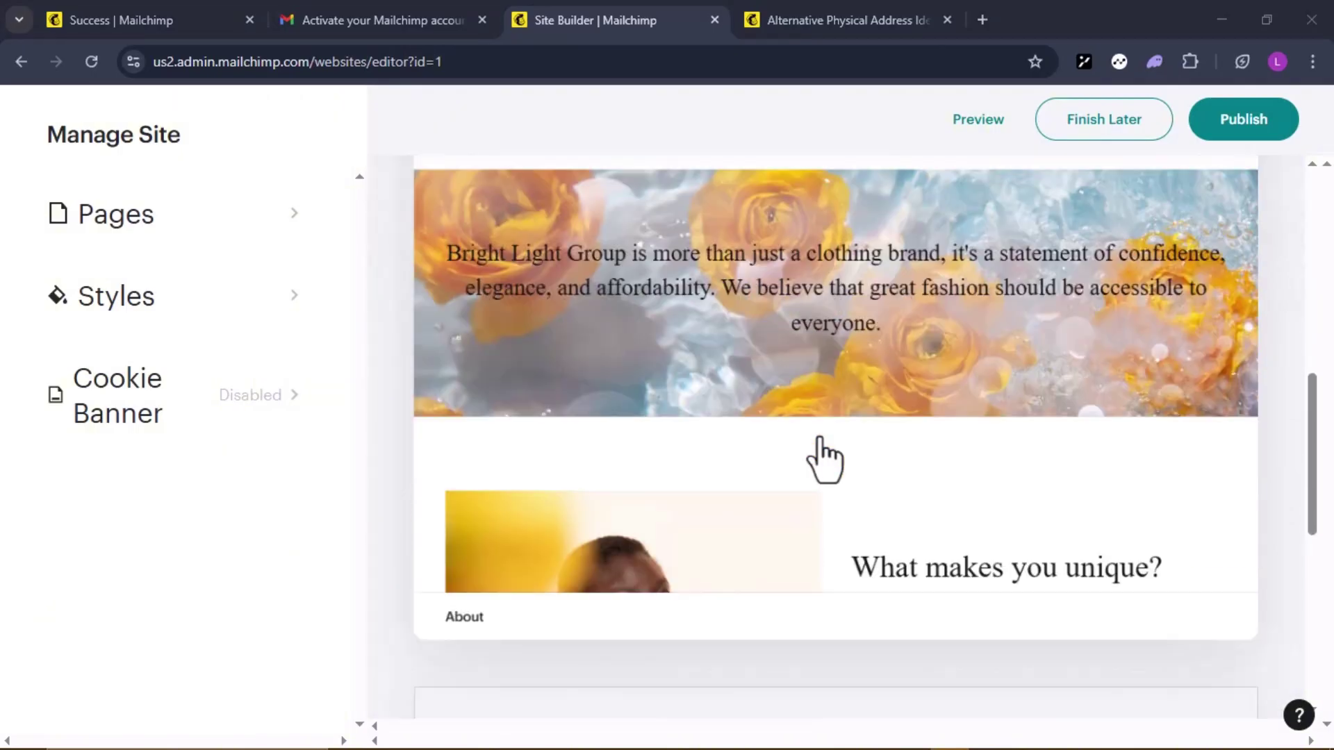
scroll(666, 490, down, 3)
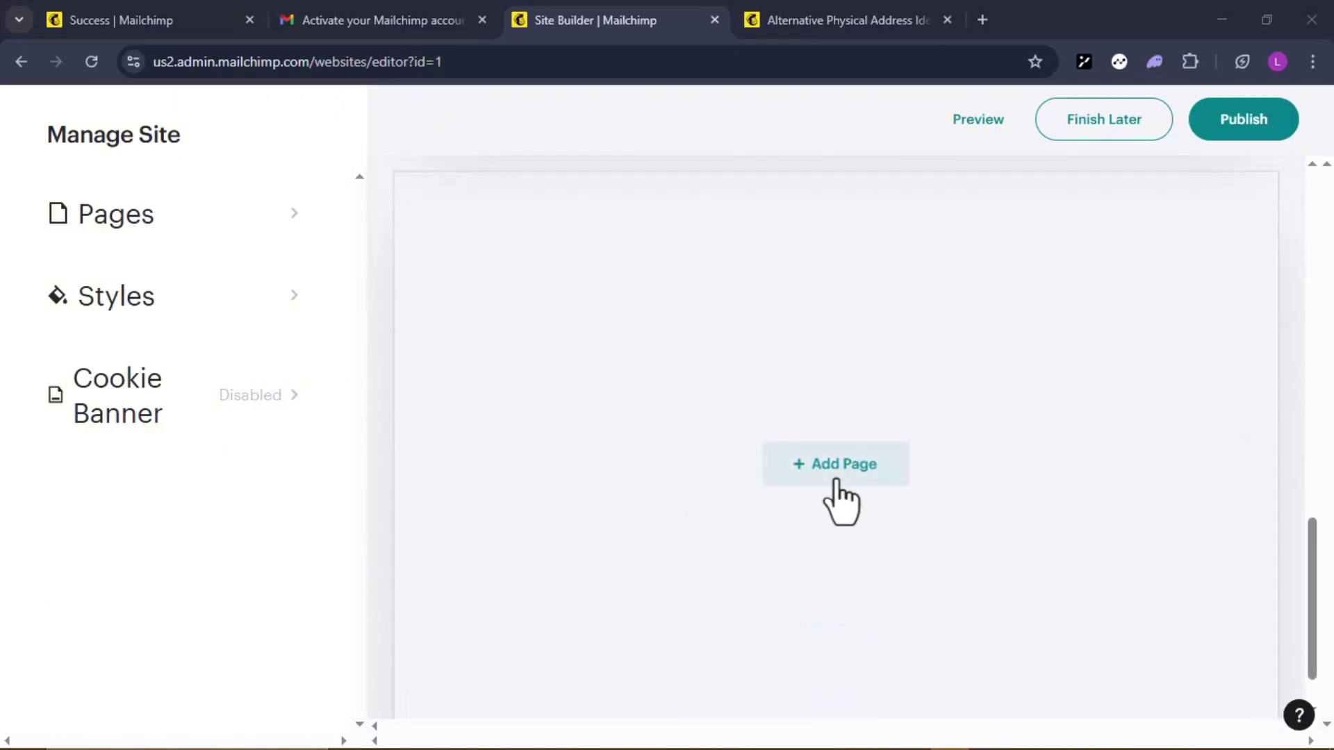
Step: Add a page to the site using the Contact page type
click(836, 483)
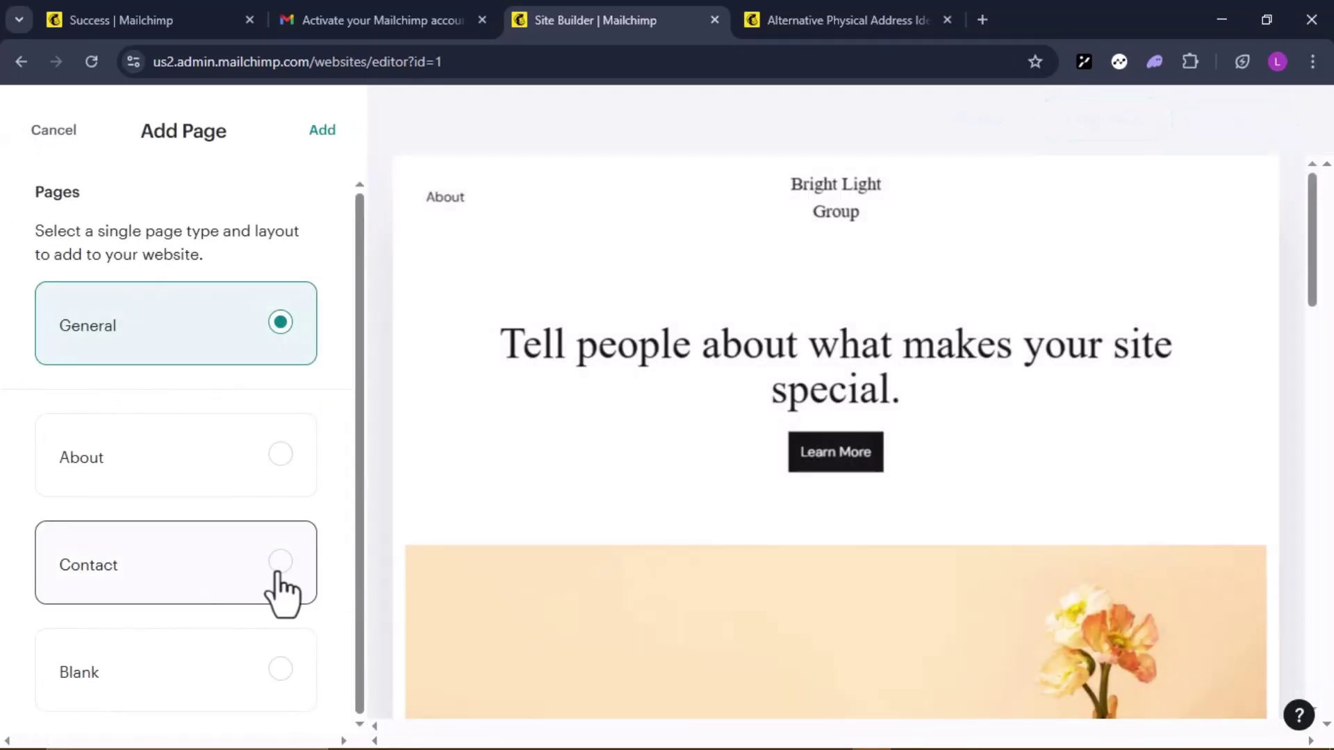
click(278, 573)
mouse_move(991, 625)
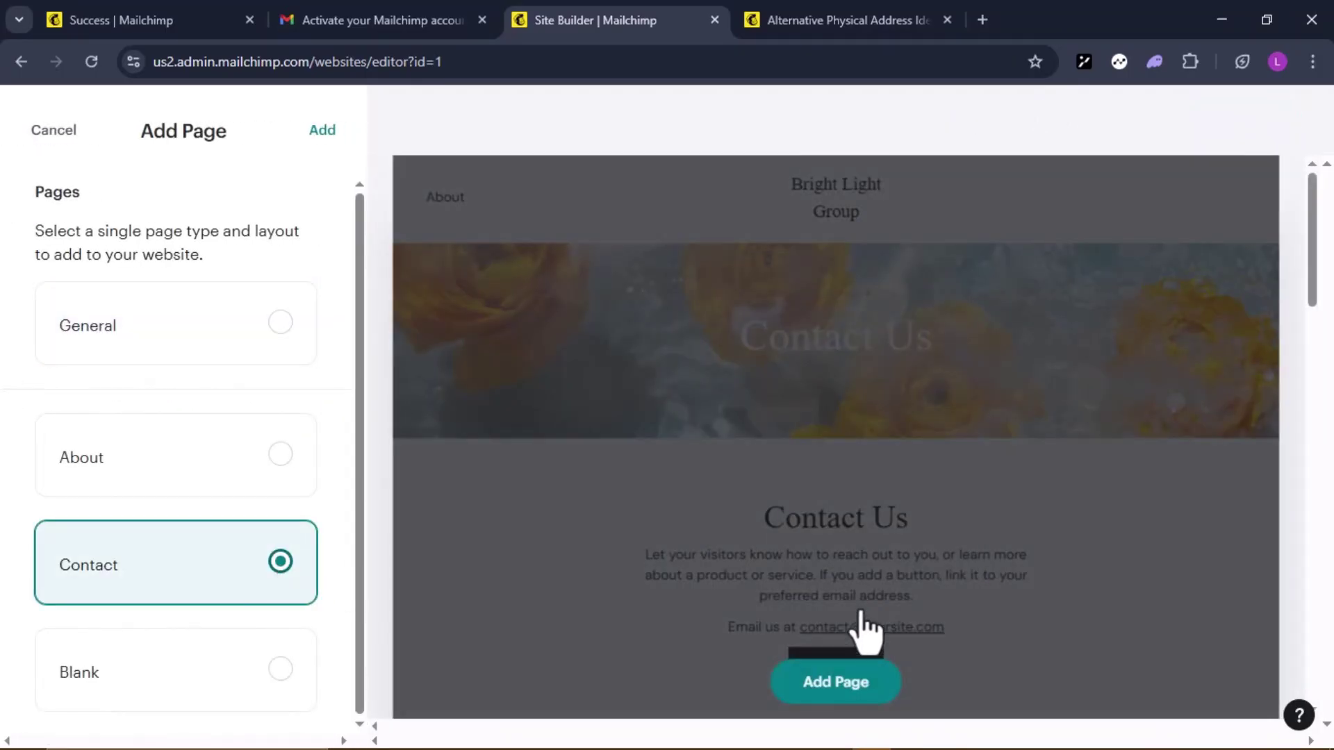
click(847, 684)
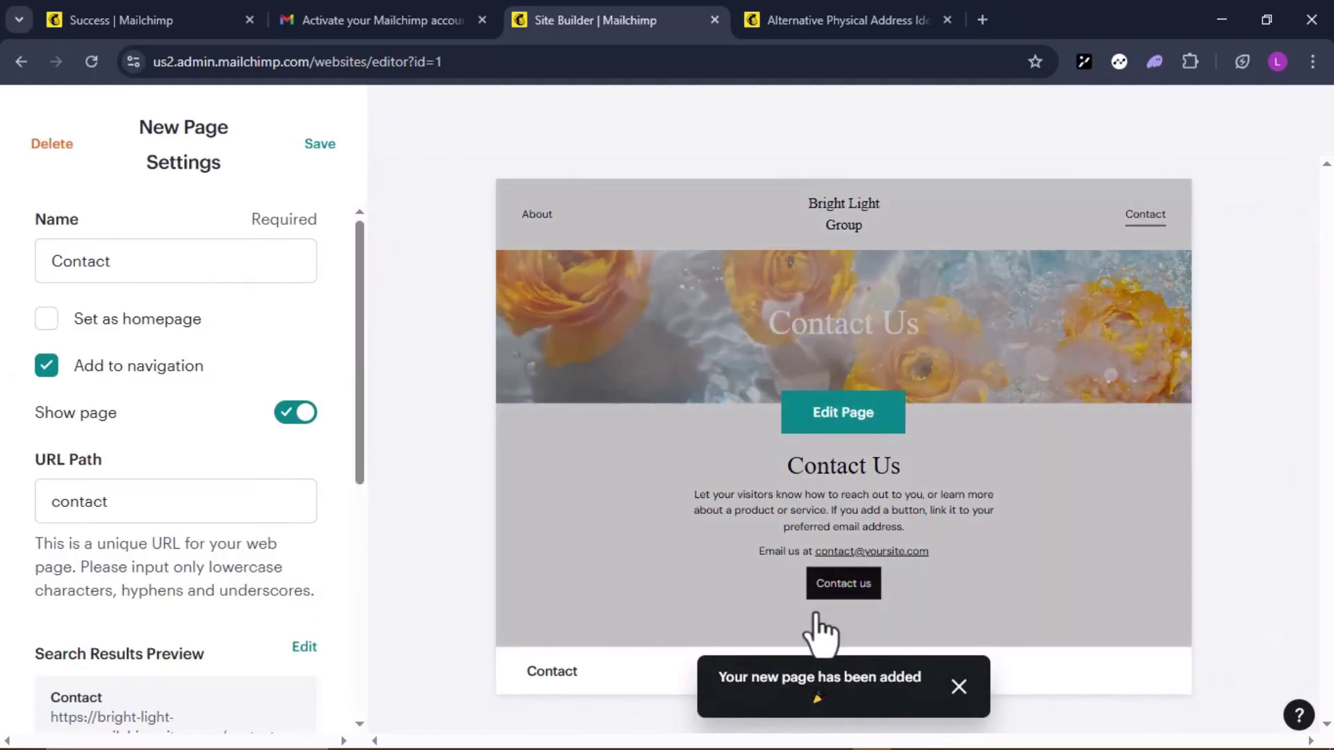
Step: Open the Contact page for editing and look over its banner image and the Contact Us section below it
click(831, 417)
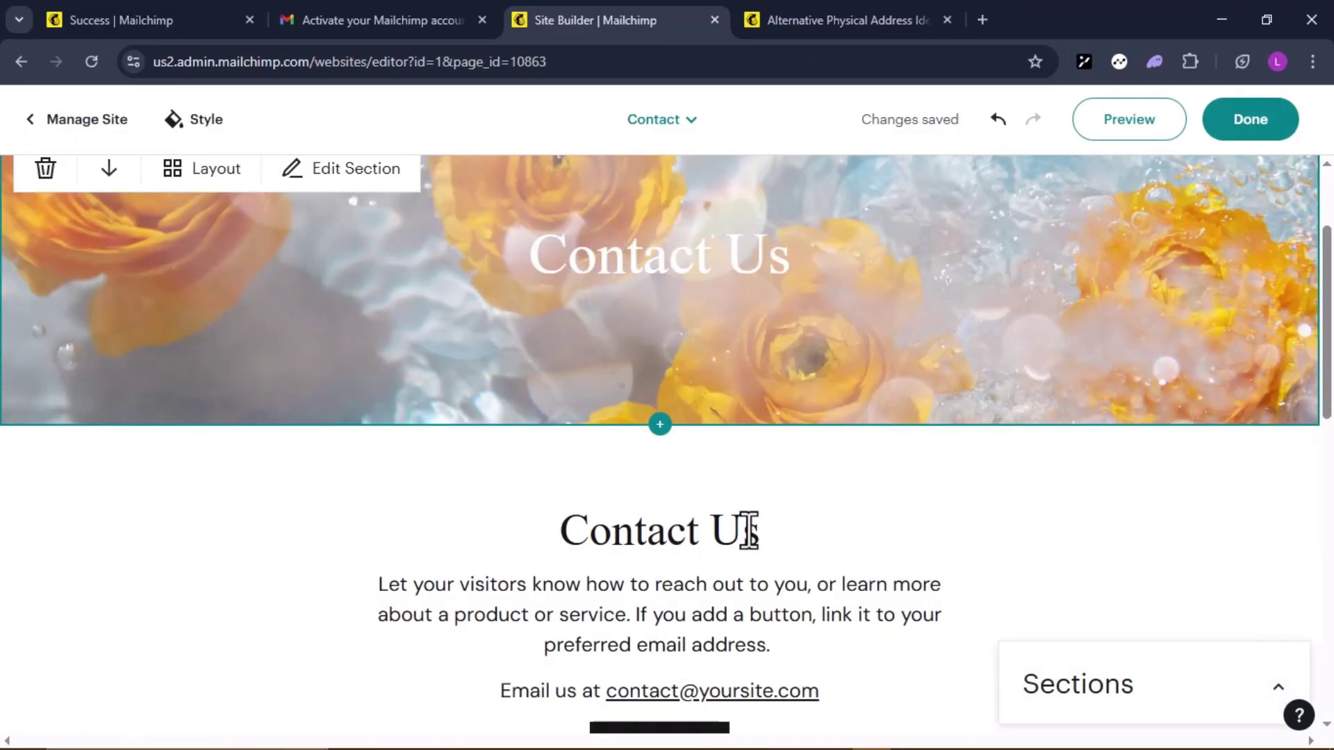
scroll(749, 530, up, 2)
scroll(749, 530, down, 5)
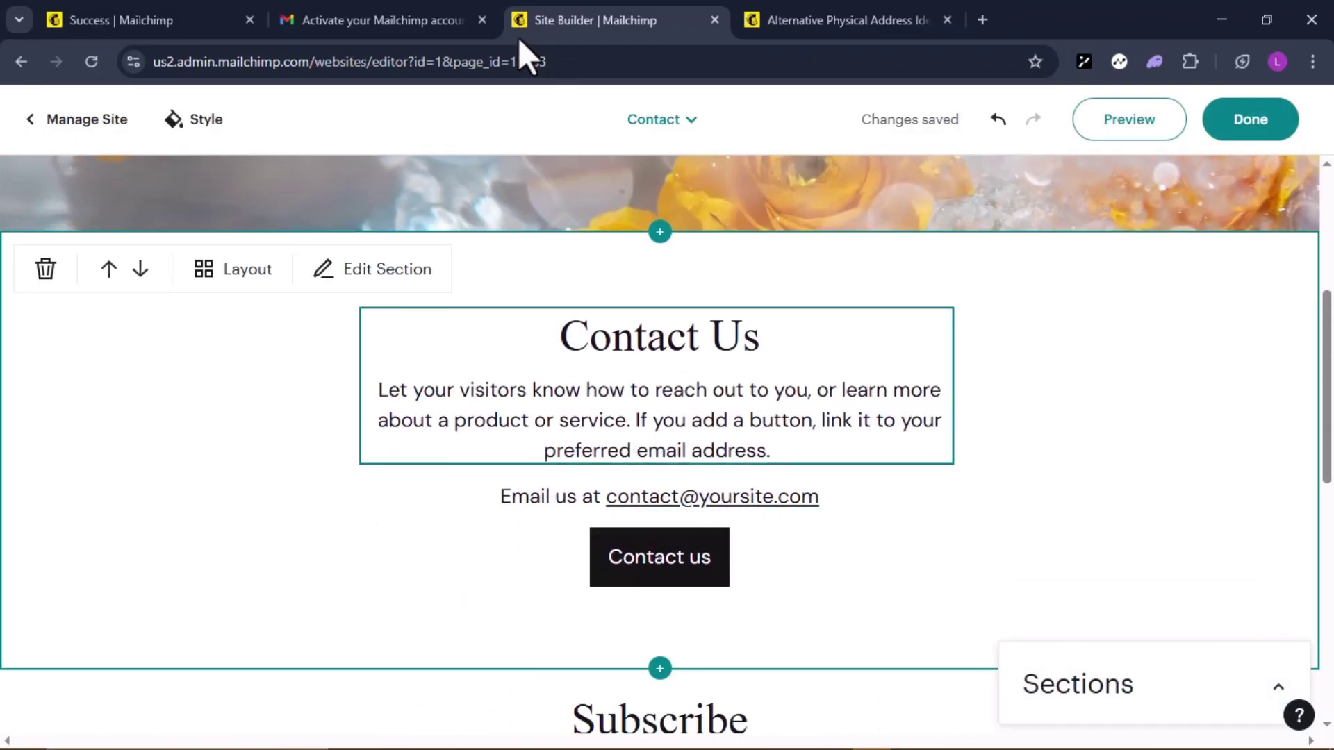
scroll(508, 318, up, 5)
right_click(560, 364)
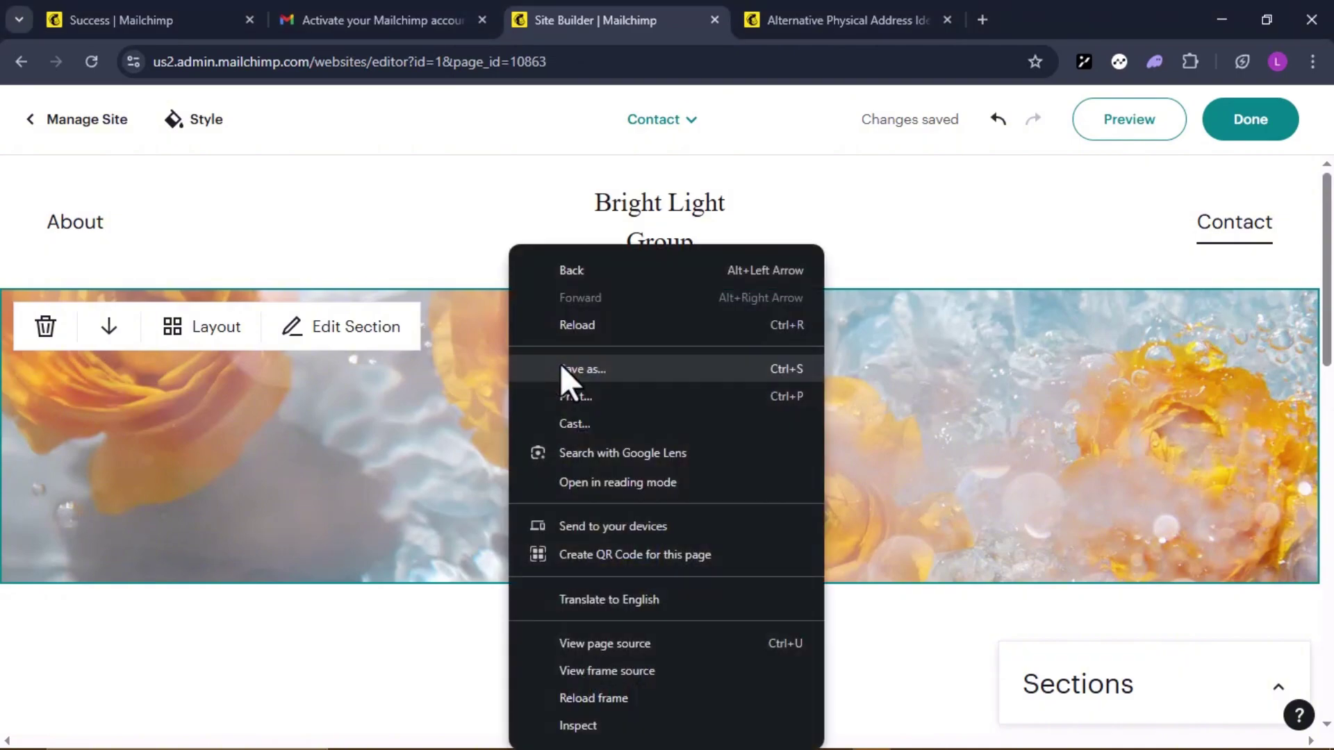
click(425, 379)
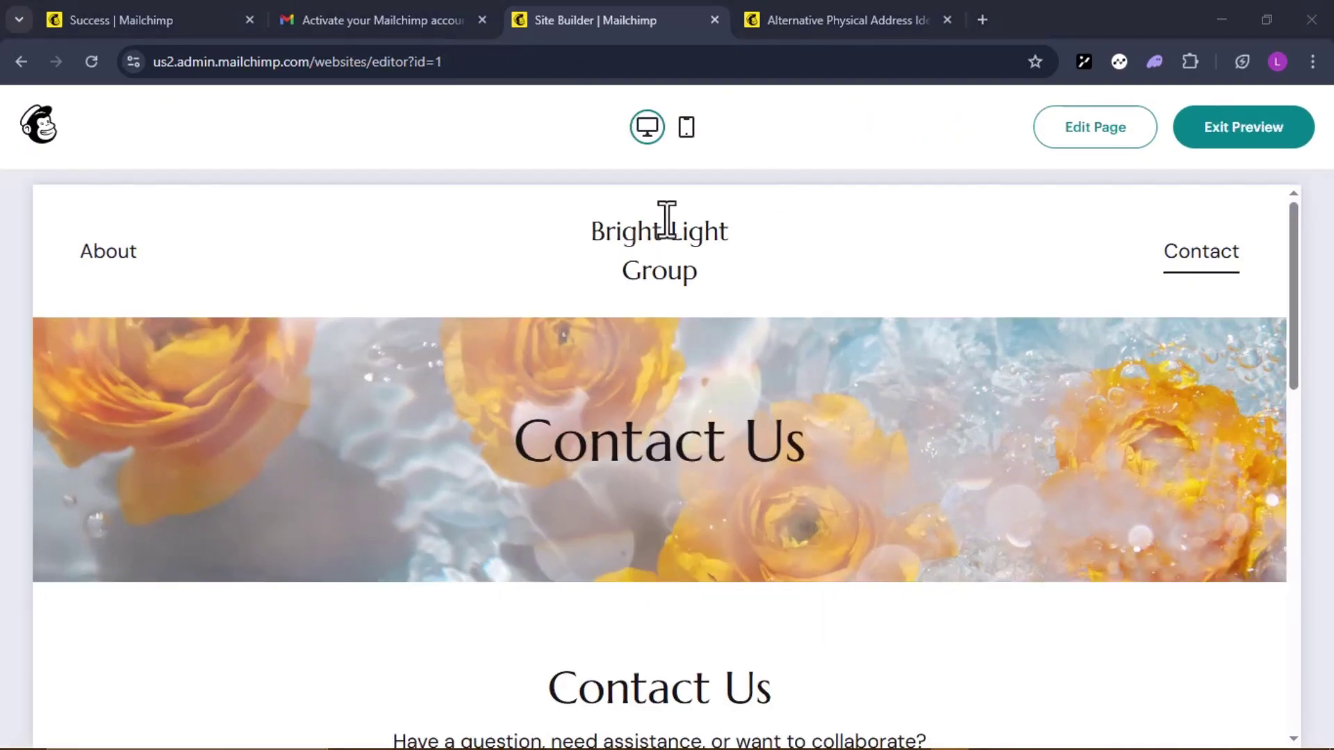
Step: Check the Contact page in the mobile preview and review the top sections of the Home page in the site overview
click(688, 129)
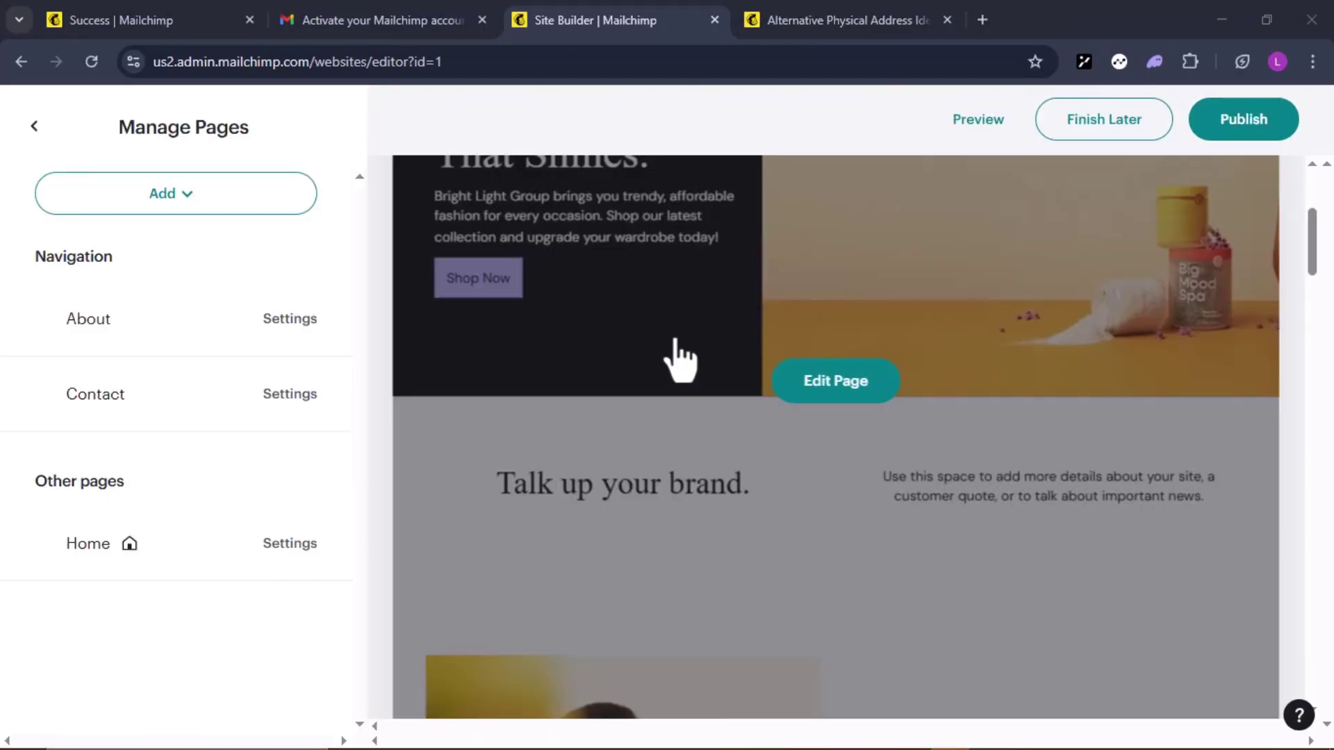
scroll(674, 358, up, 5)
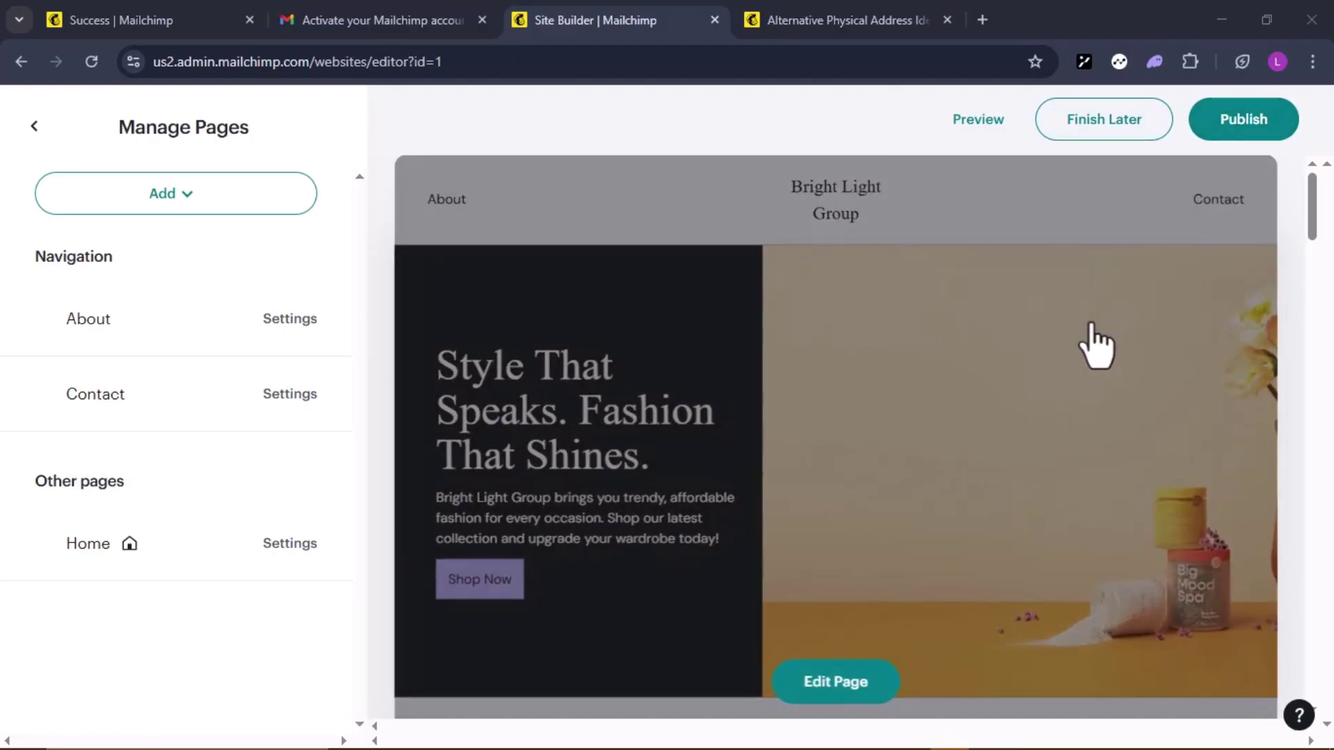
scroll(1084, 358, down, 2)
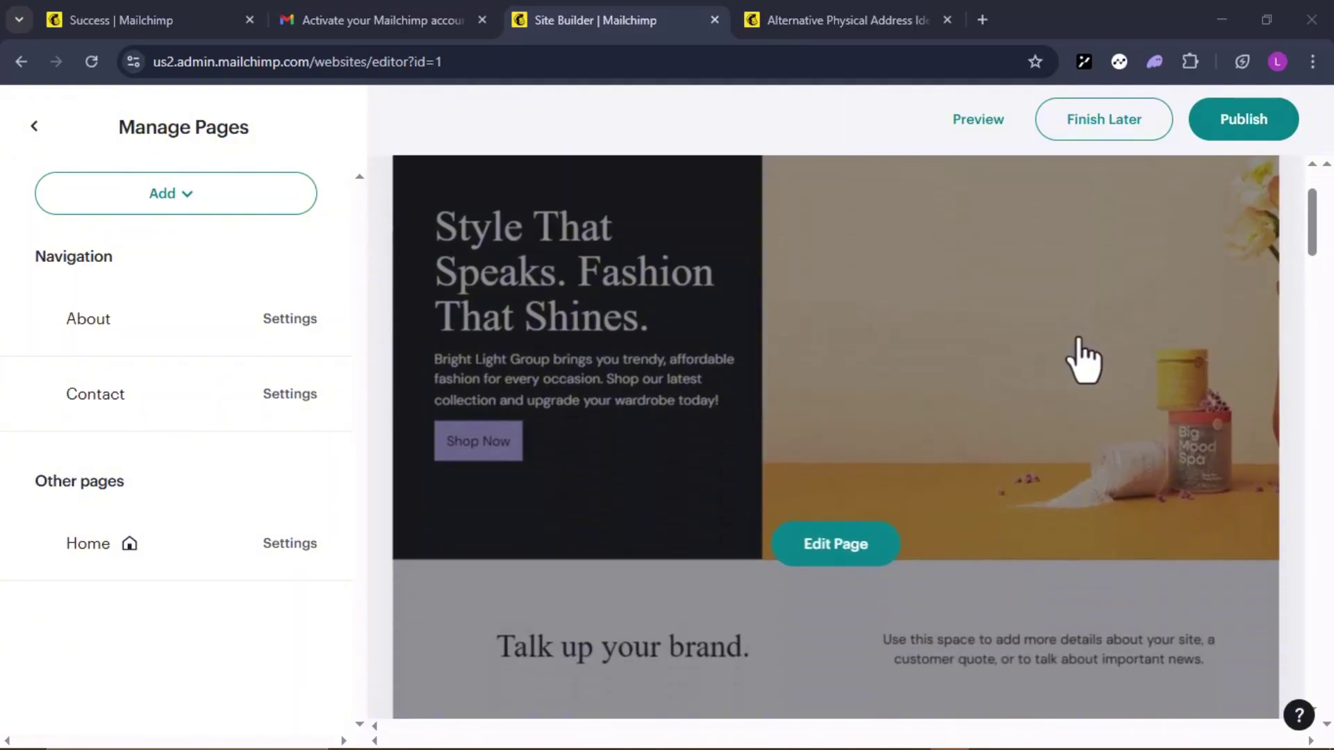
scroll(1083, 357, down, 3)
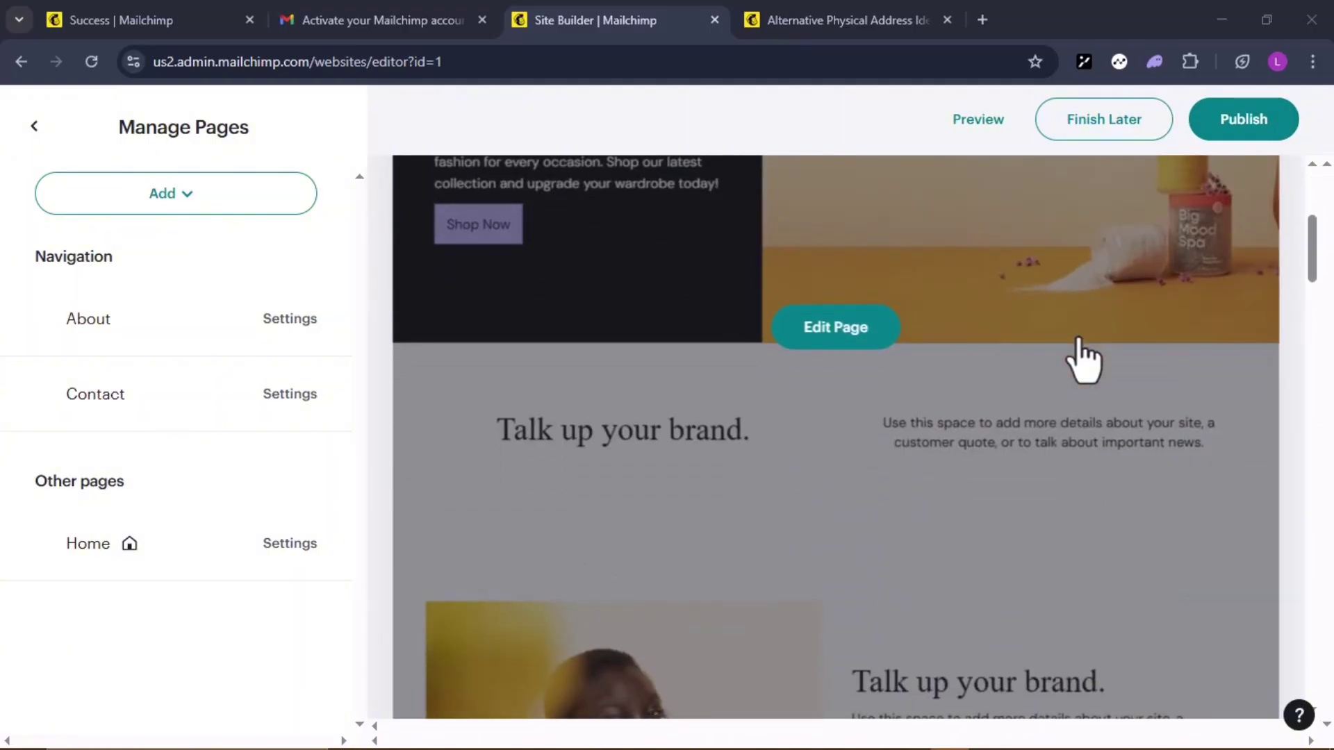
scroll(1082, 355, up, 5)
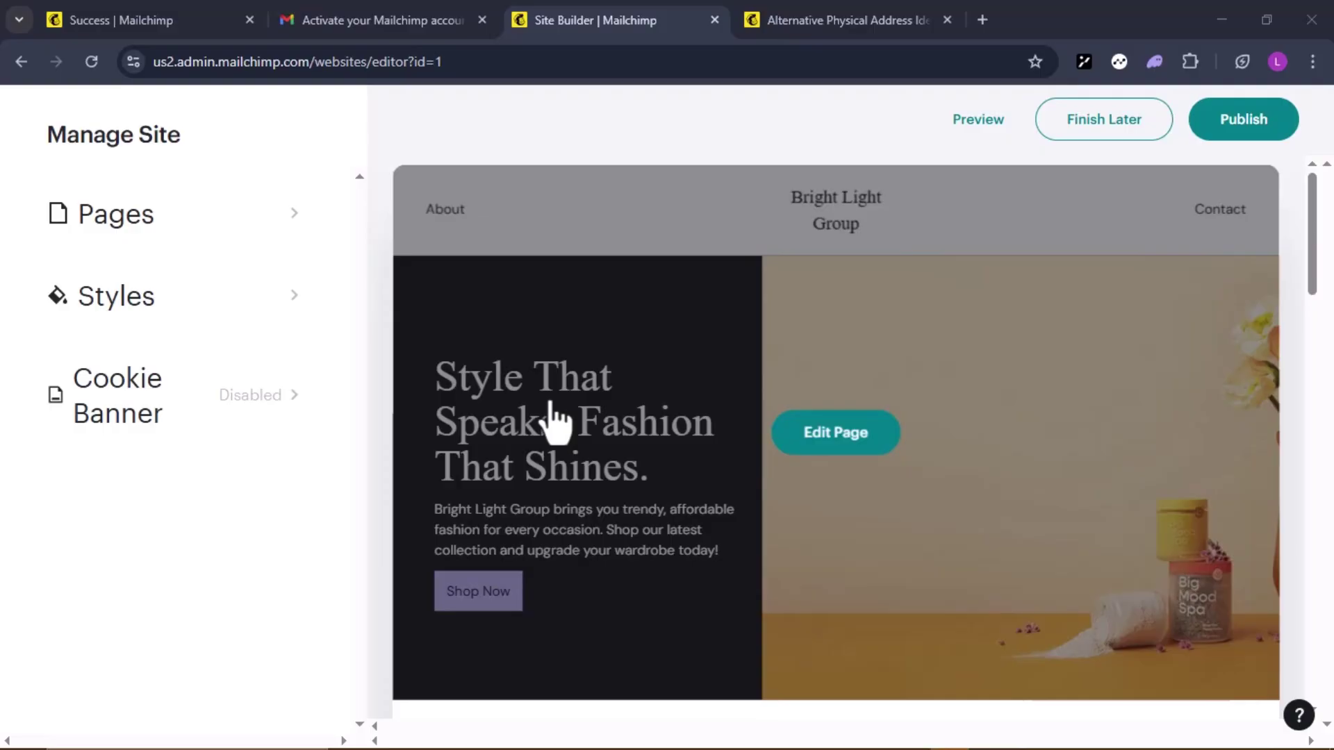